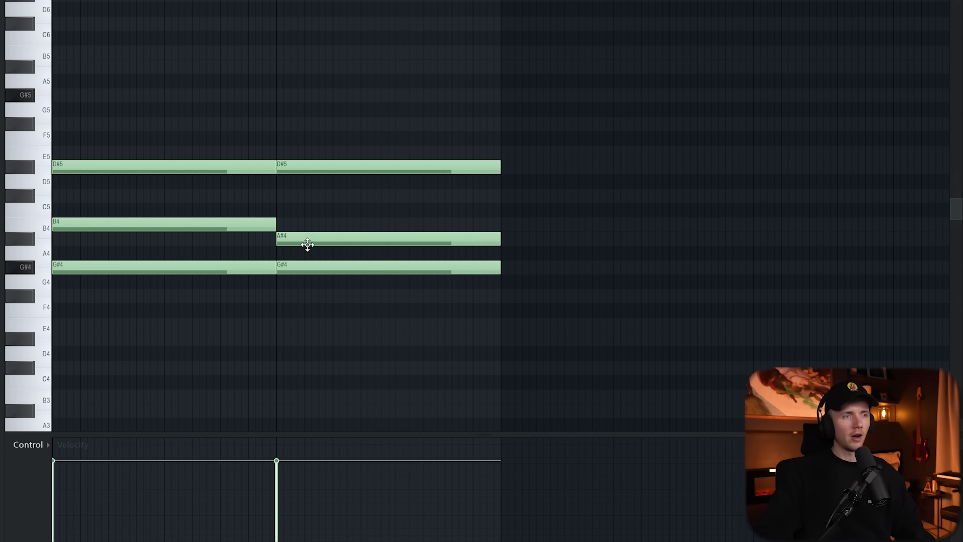
Step: Place stacked test notes A#4, B4 and D#5 shortly after bar 5
left_click(530, 239)
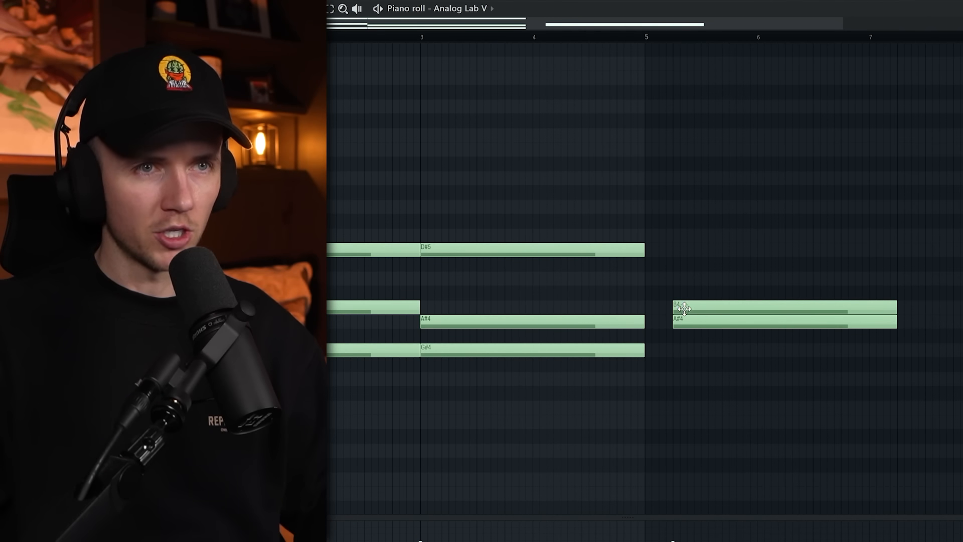
left_click(743, 248)
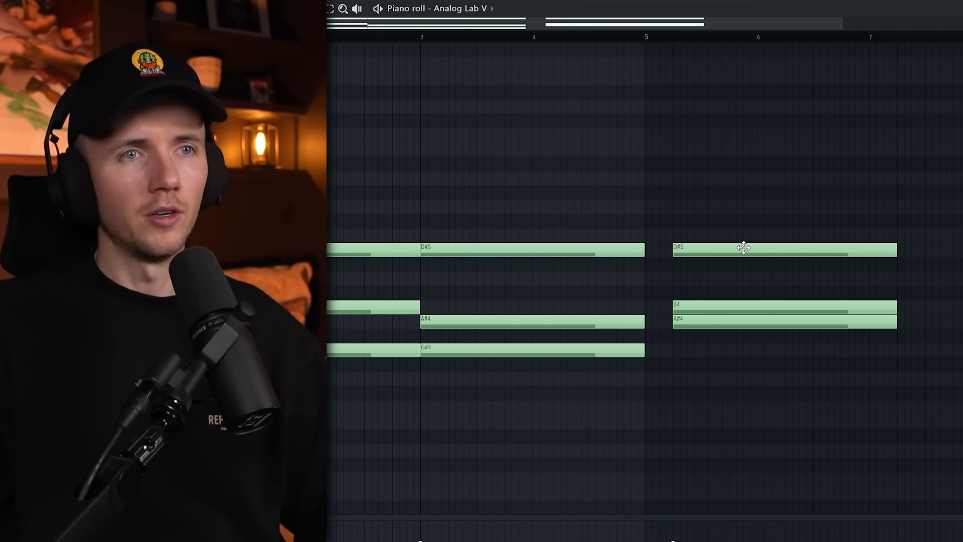
left_click(696, 235)
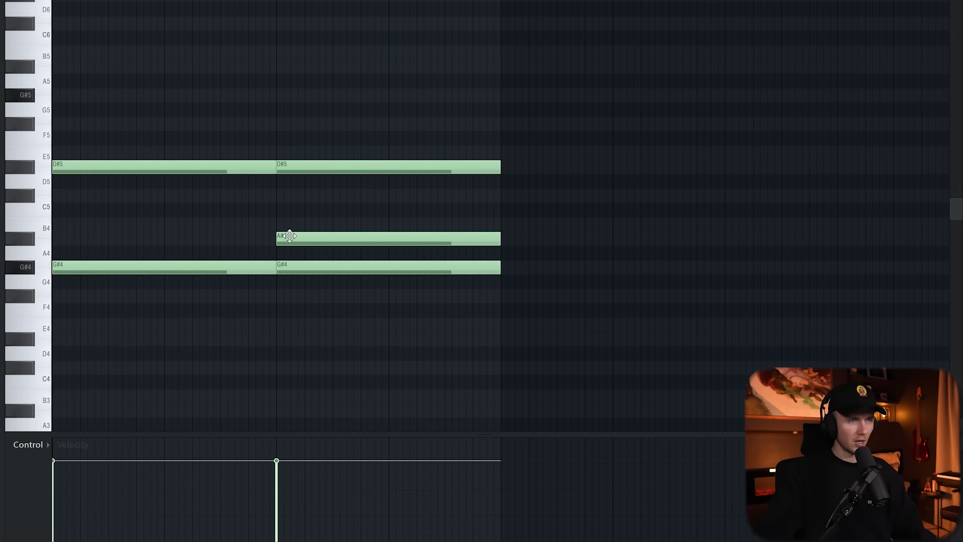
Step: Raise the second chord's D#5 to E5, move the chords' B4 and A#4 up an octave, and play the result
right_click(162, 190, "alt")
right_click(437, 176, "alt")
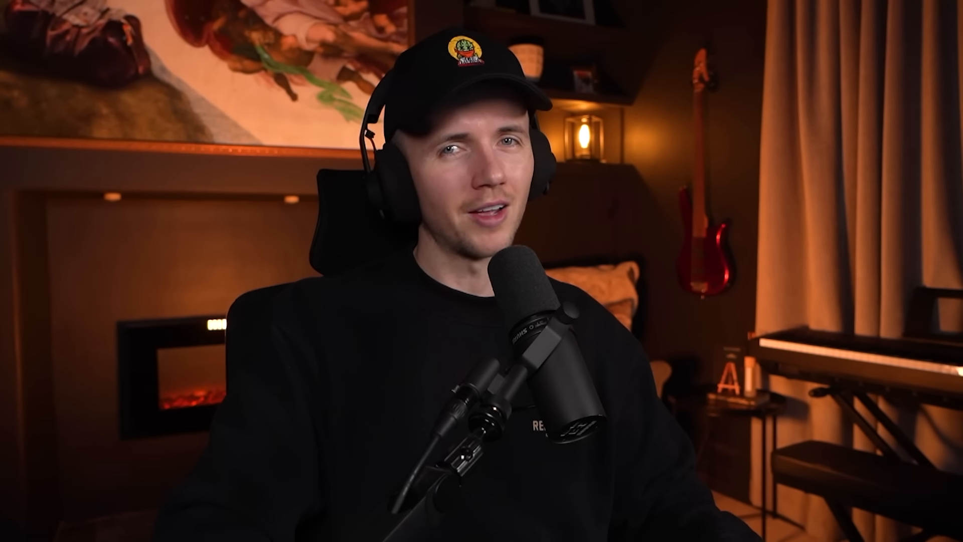
right_click(365, 167, "alt")
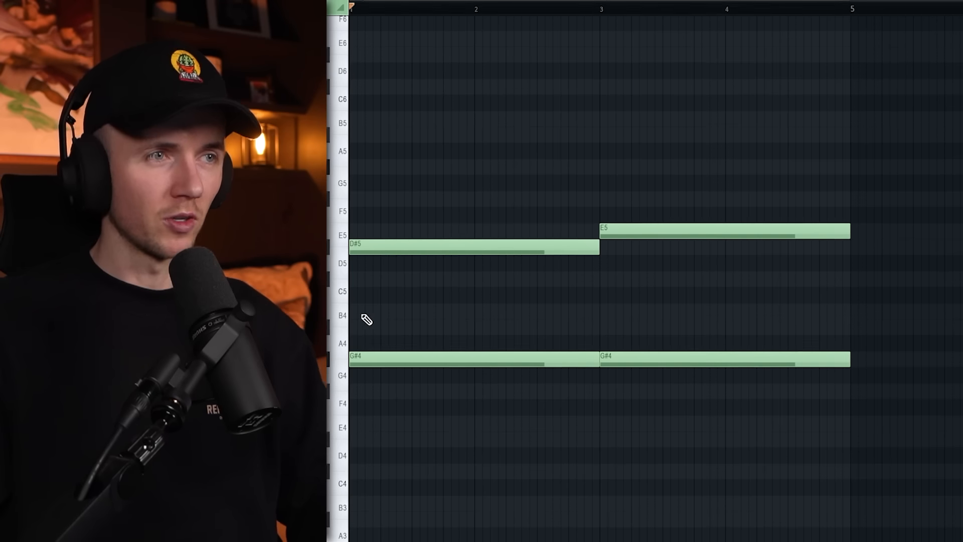
left_click(353, 314)
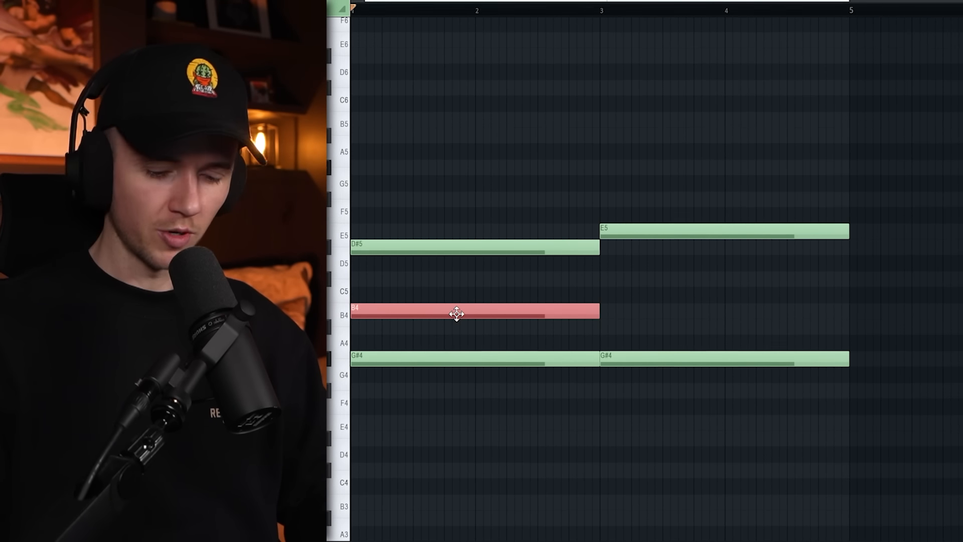
key("ctrl+Up")
key("space")
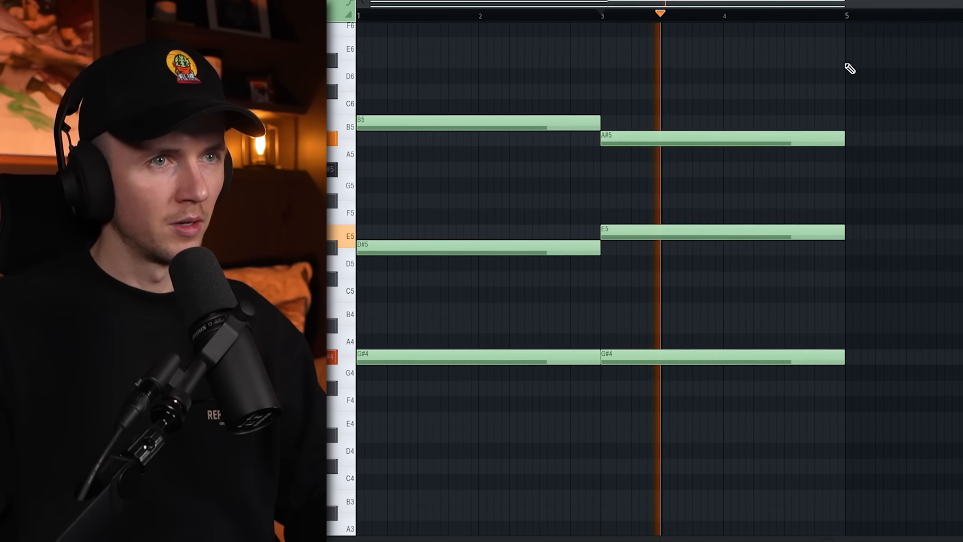
key("space")
Step: Duplicate the two-chord progression into bars 5 to 8 and clear the selection
key("ctrl+b")
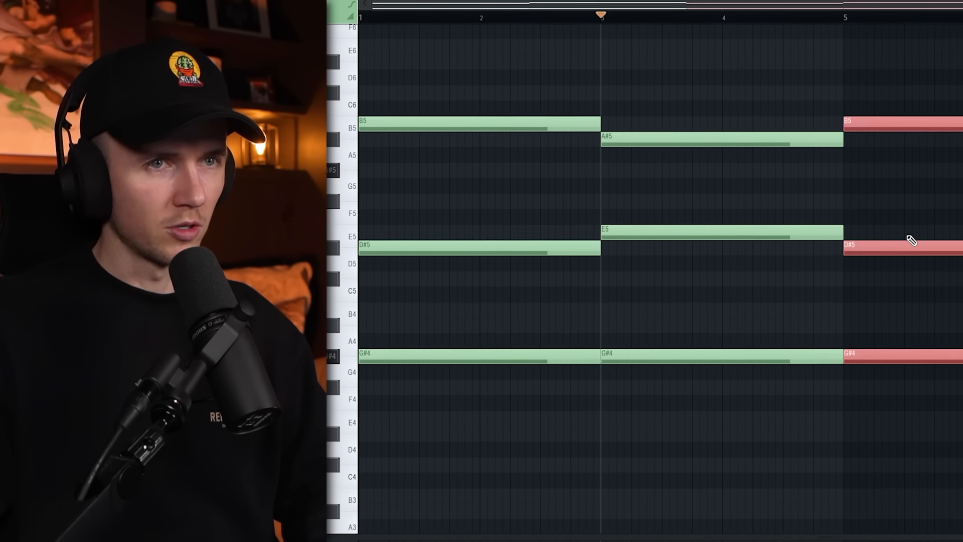
scroll(906, 241, "down", 2)
key("ctrl+d")
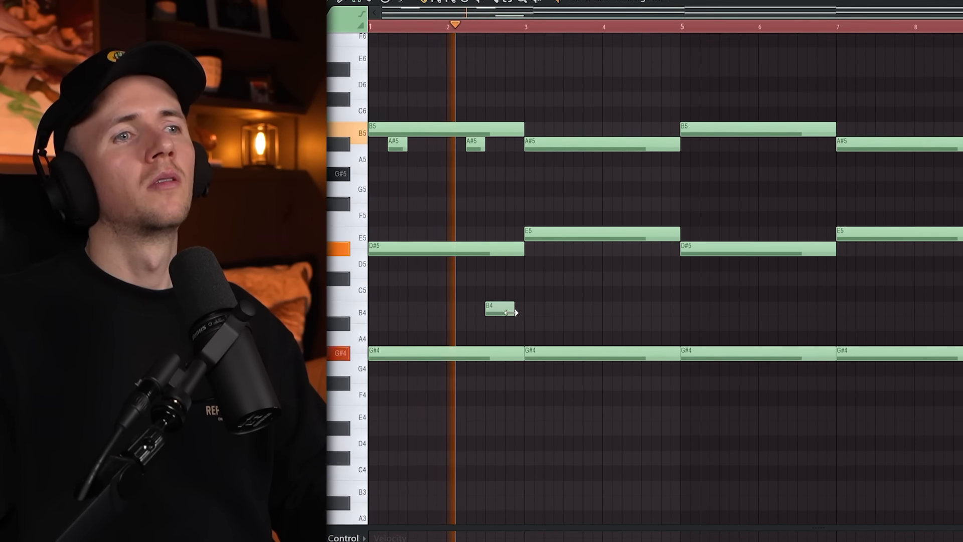
Step: Add melody notes around the chords: an A#4 ending at bar 3, an E6 late in bar 4 and a short C#6 before bar 5
left_click_drag(506, 323, 528, 325)
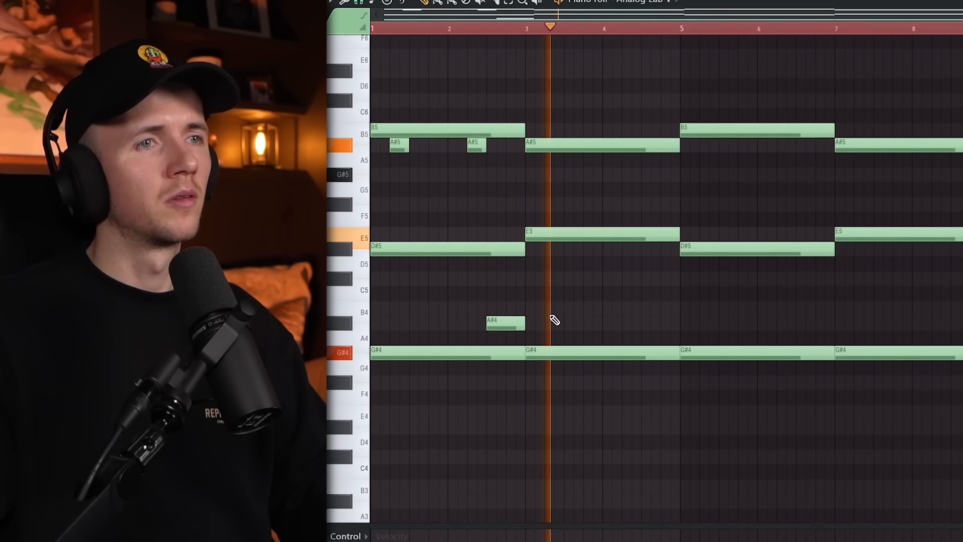
key("space")
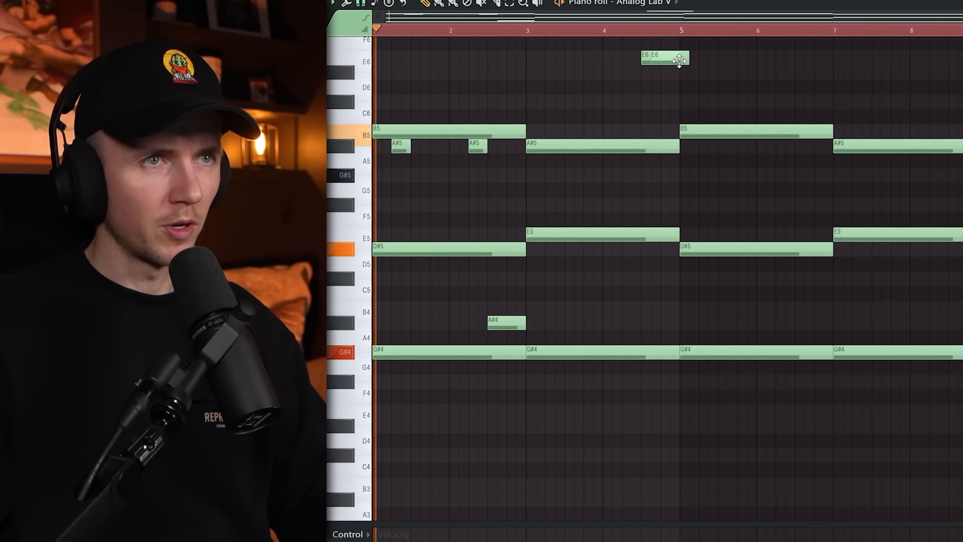
left_click_drag(677, 59, 661, 59)
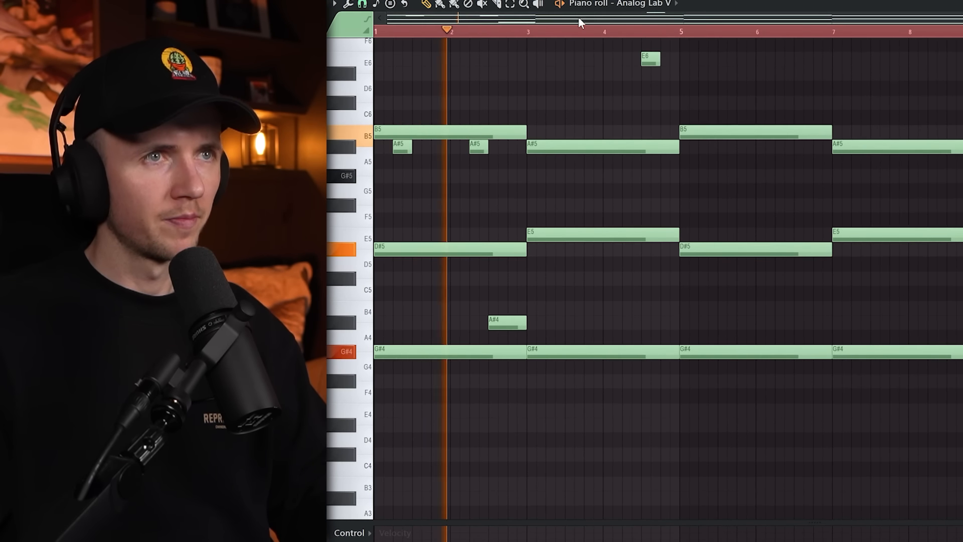
left_click(667, 75)
key("space")
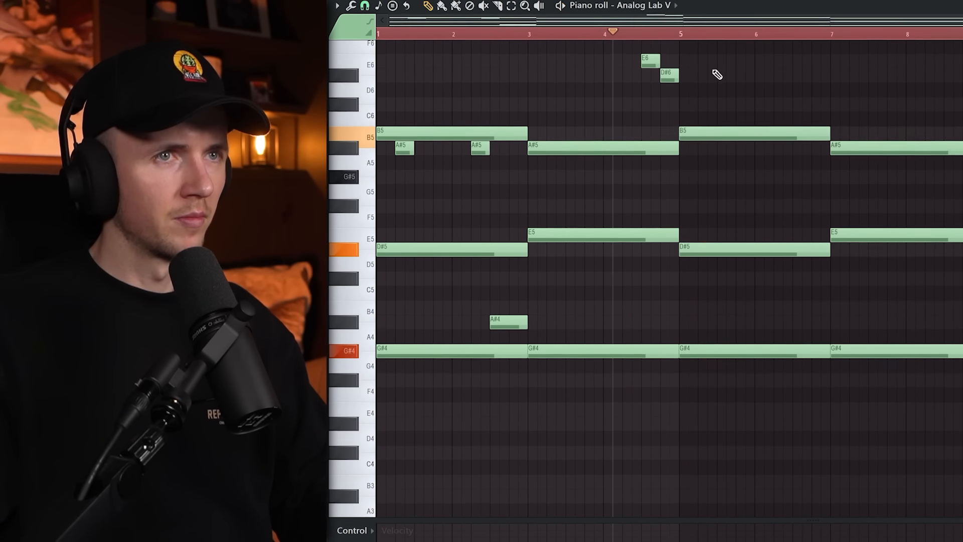
key("space")
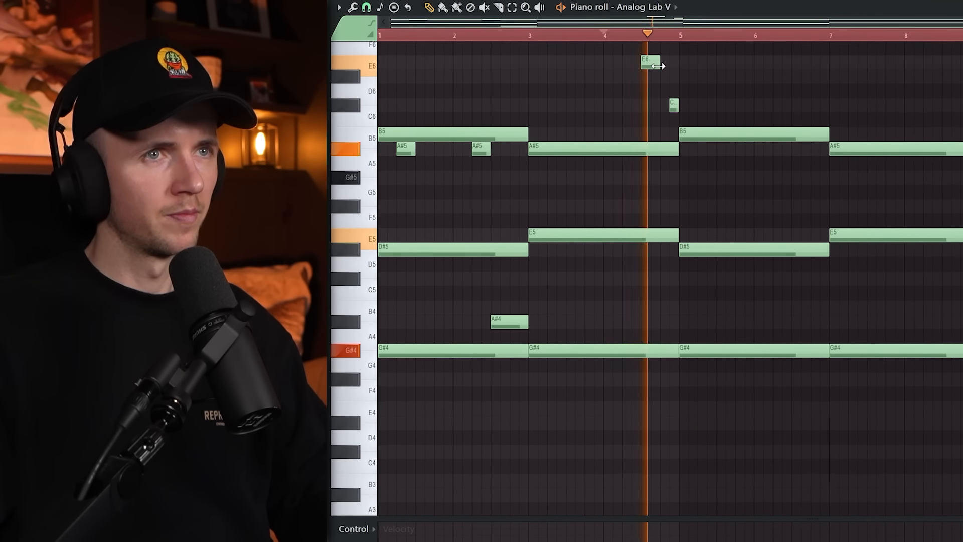
left_click_drag(660, 62, 669, 62)
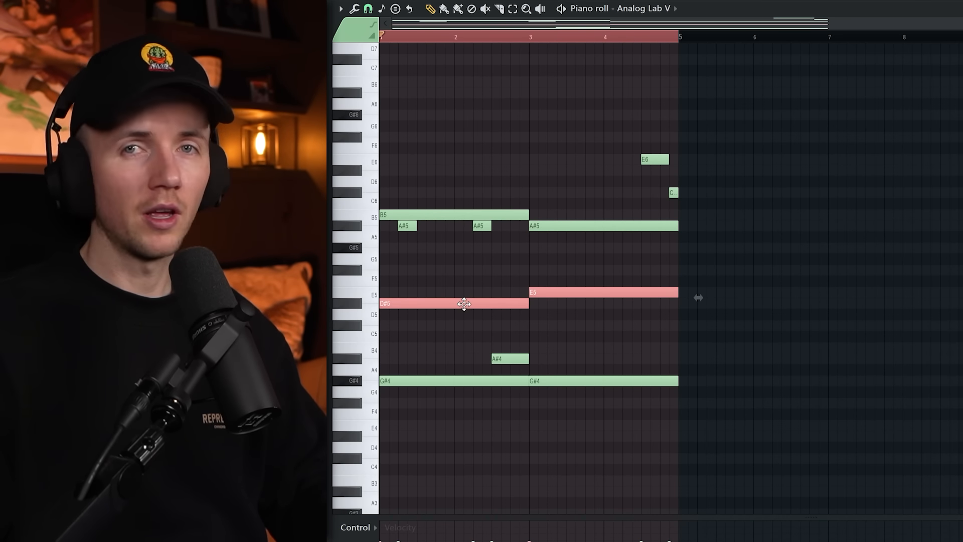
Step: Copy the D#5 and E5 chord notes one octave down to D#4 and E4
key("ctrl+v")
key("ctrl+Down")
key("ctrl+d")
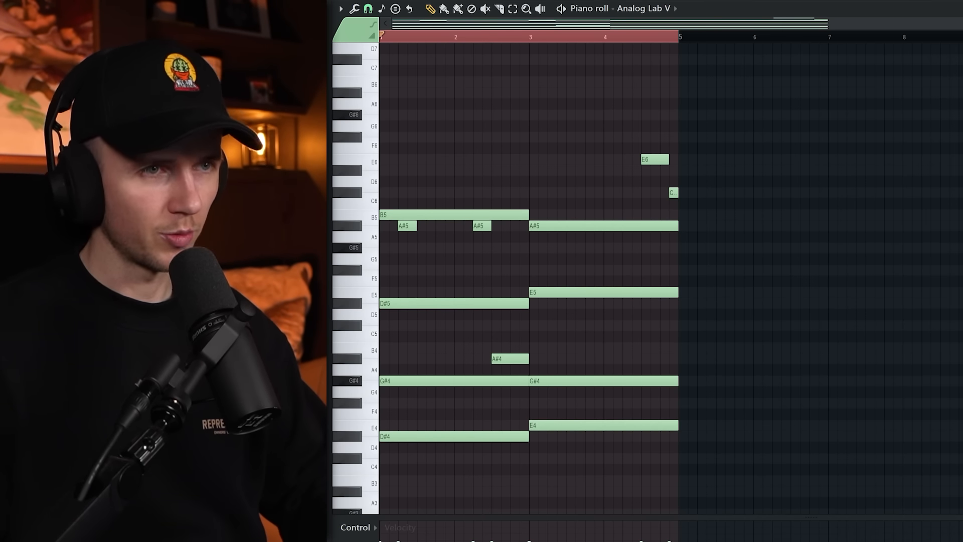
Step: Play back the four-bar progression and duplicate it into bars 5 to 8
key("space")
scroll(544, 250, "down", 1)
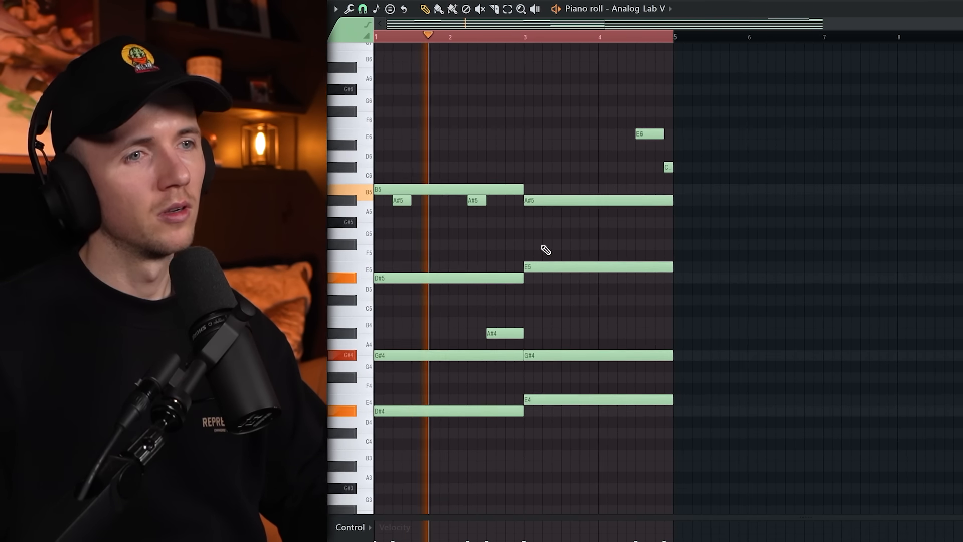
scroll(613, 359, "down", 1)
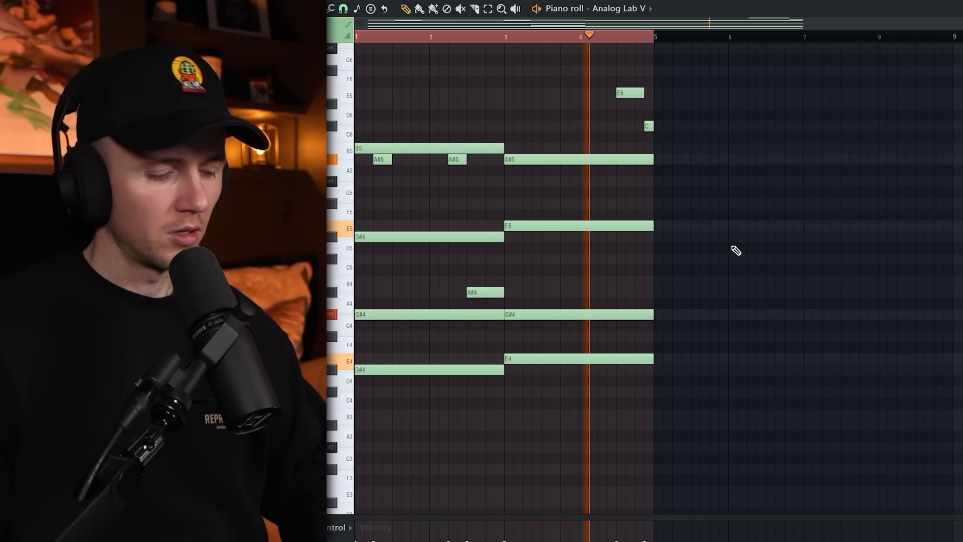
key("ctrl+b")
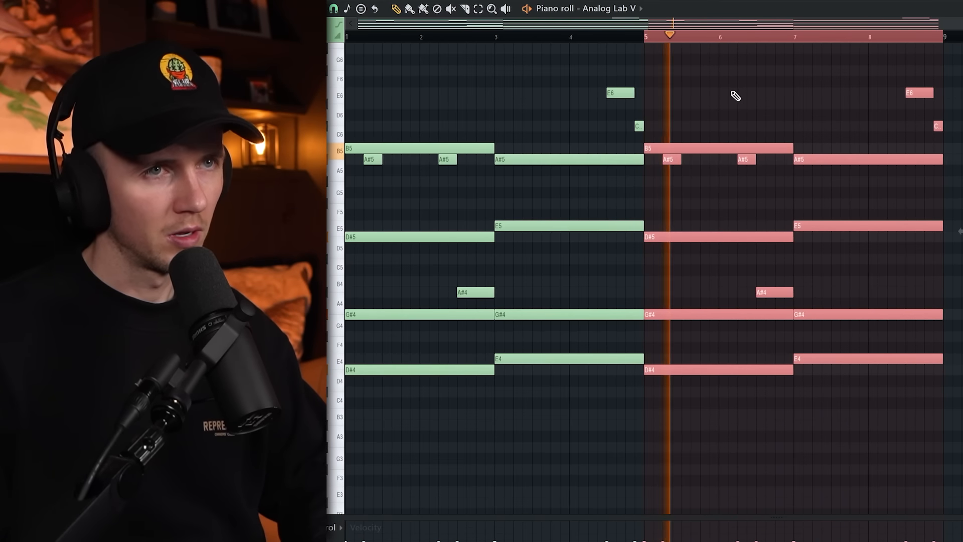
left_click(735, 100)
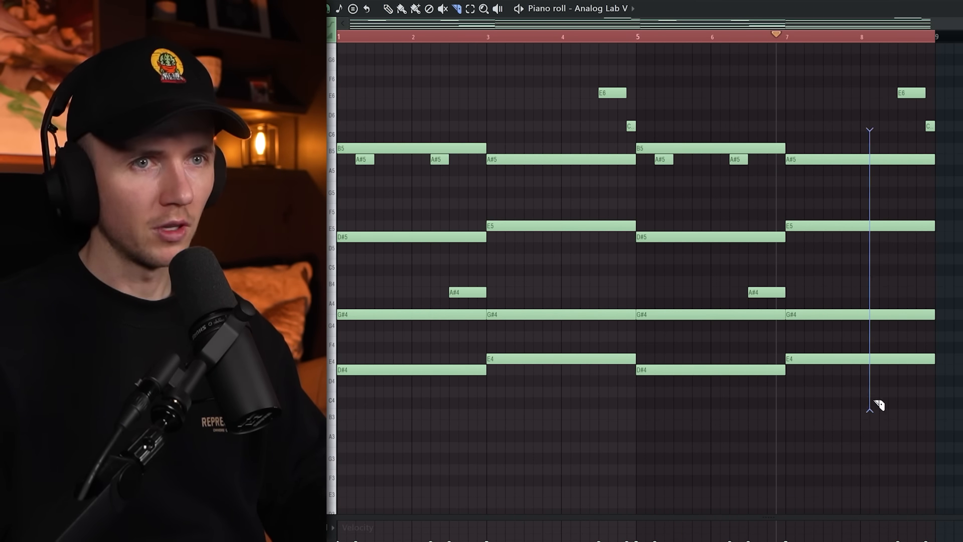
Step: Slice the last chord at bar 8 and lower its final-bar E5 to D#5
left_click_drag(862, 410, 862, 411)
key("p")
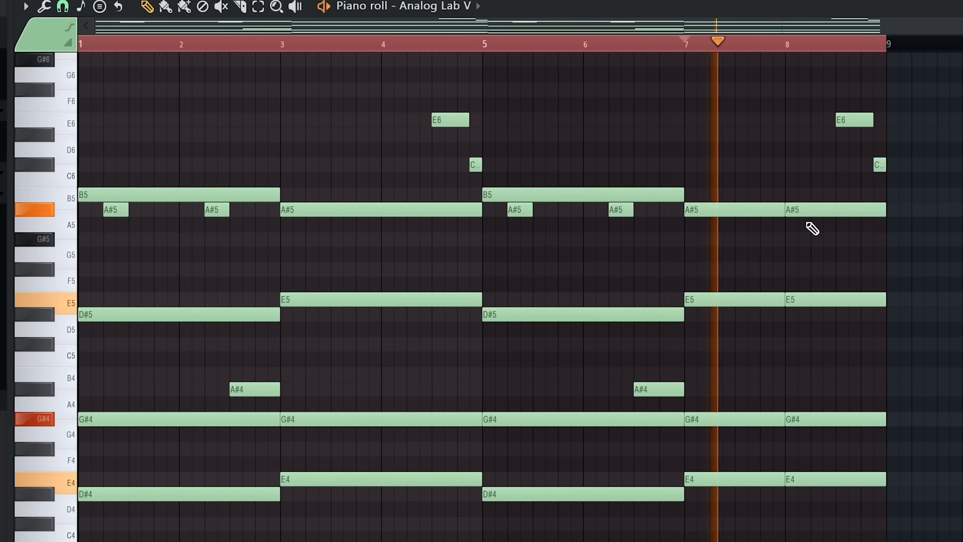
left_click_drag(801, 300, 802, 314)
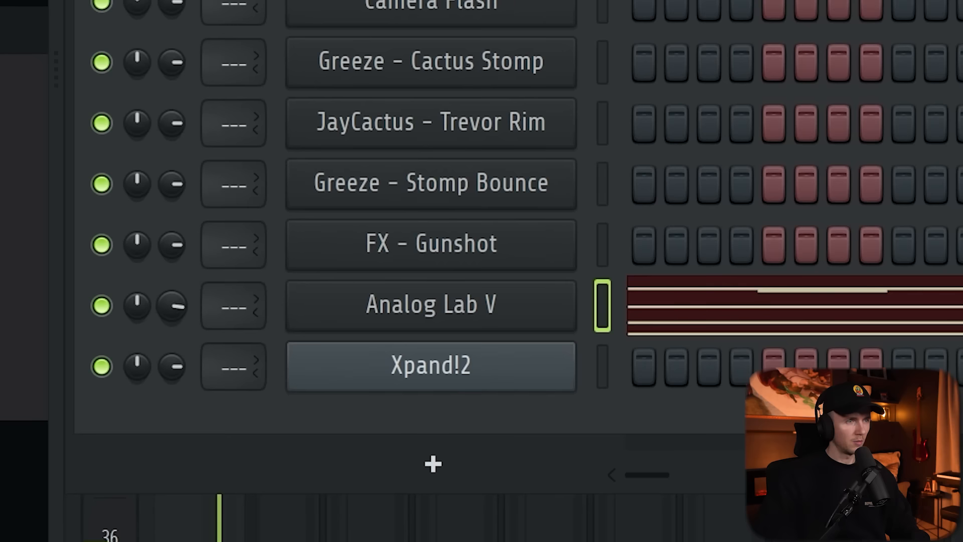
Step: Play the pattern, select all notes in the Analog Lab V piano roll and open the randomizer for them
key("space")
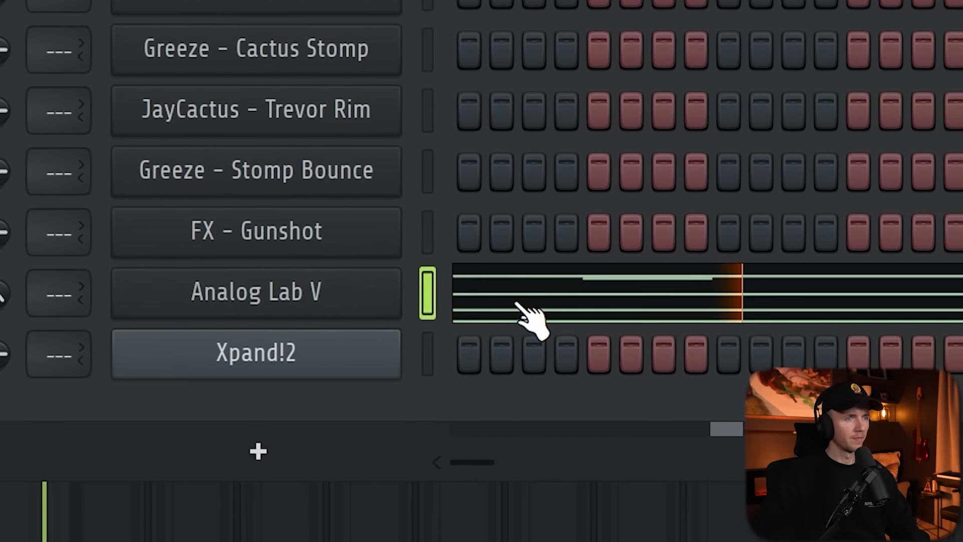
left_click(693, 317)
key("space")
key("ctrl+a")
key("alt+r")
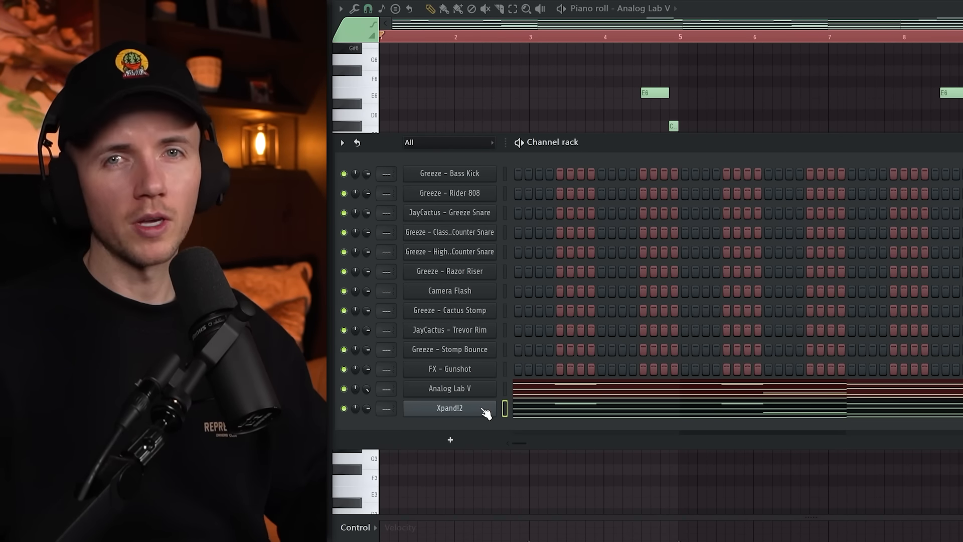
Step: Load Fruity parametric EQ 2 into effect slot 2 of the Master mixer track
left_click(490, 408)
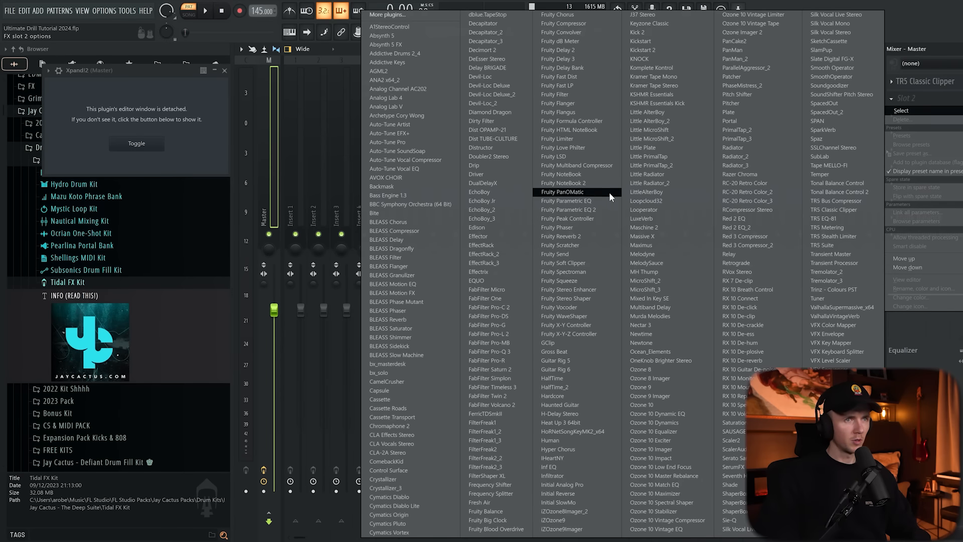
left_click(568, 210)
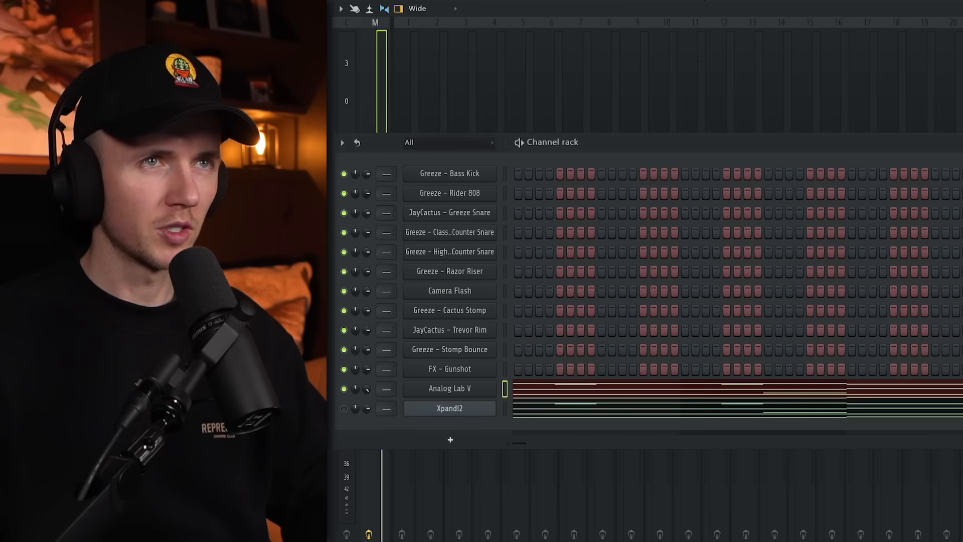
Step: Audition the Xpand!2 soft pad presets between +04 Evil Frog and +07 All Angels, settle on +05 Airborne and close the plugin
left_click(473, 409)
left_click(651, 489)
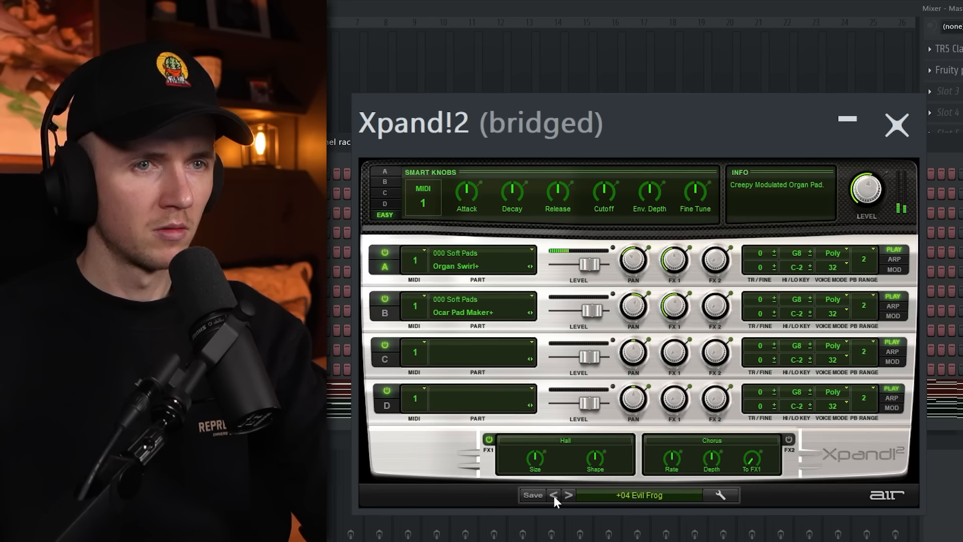
left_click(566, 495)
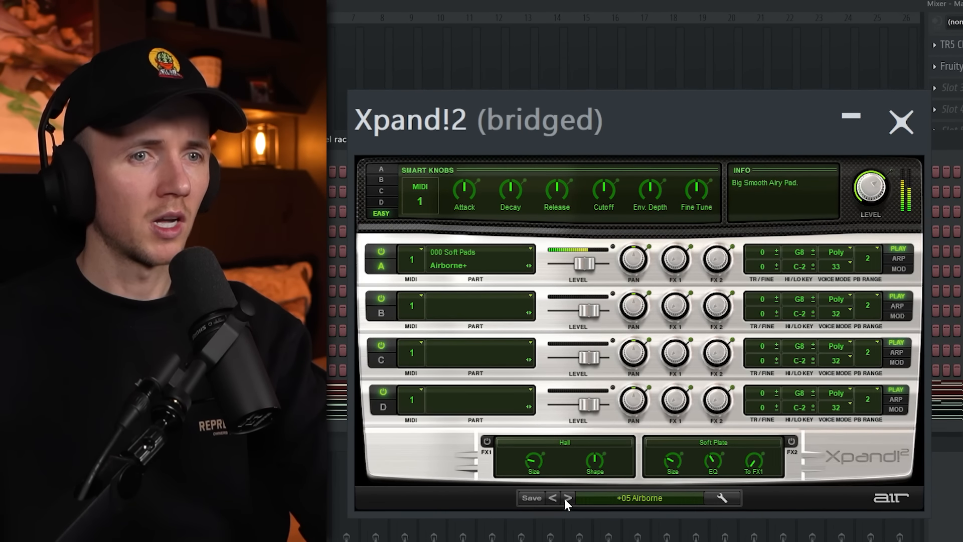
left_click(567, 497)
left_click(567, 498)
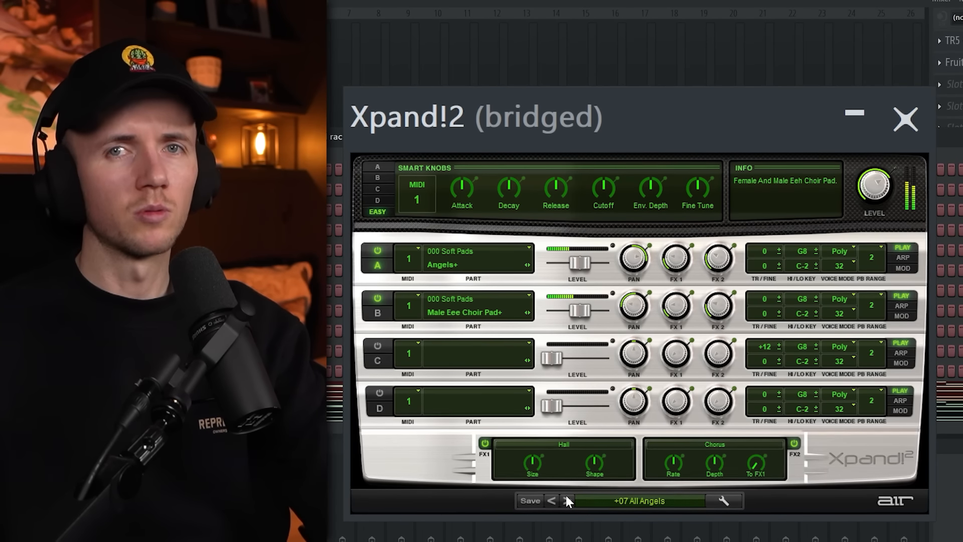
left_click(553, 501)
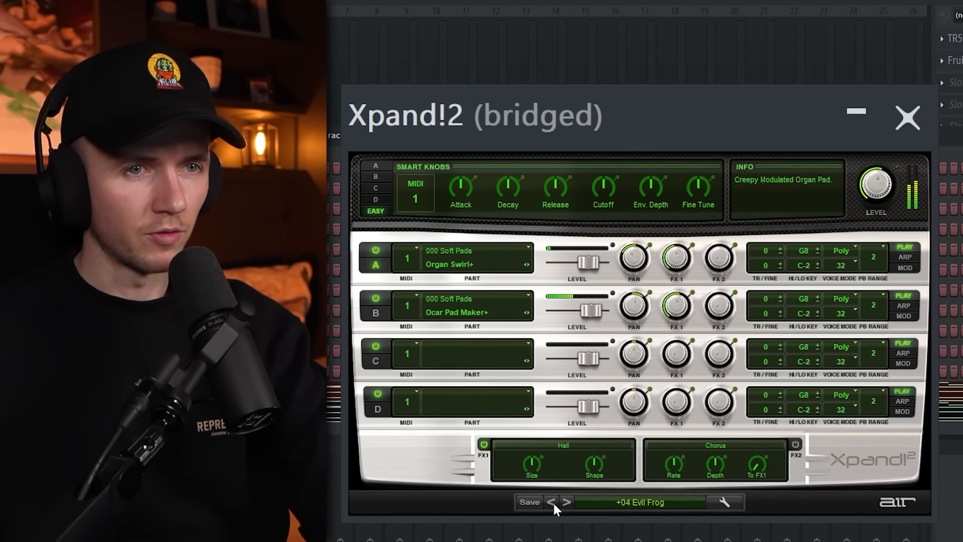
left_click(552, 501)
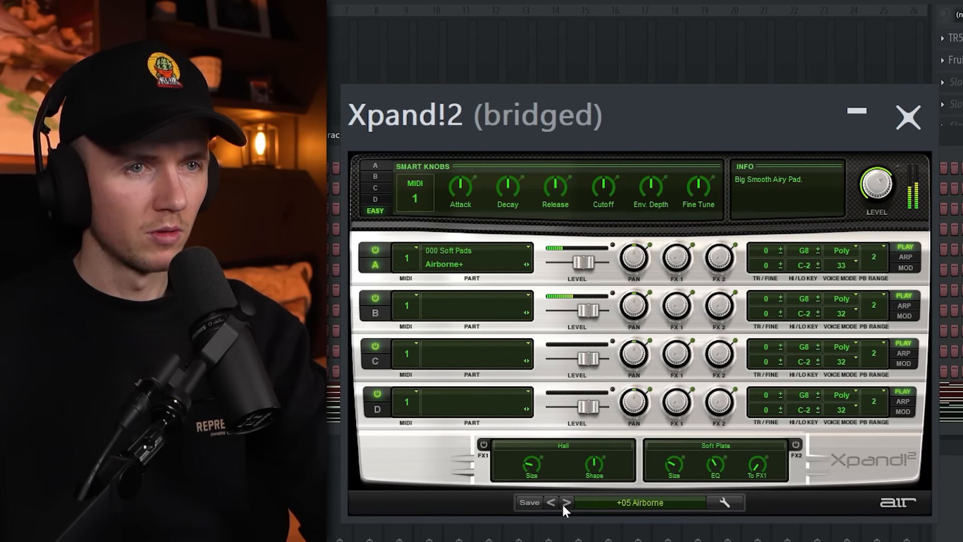
left_click(932, 124)
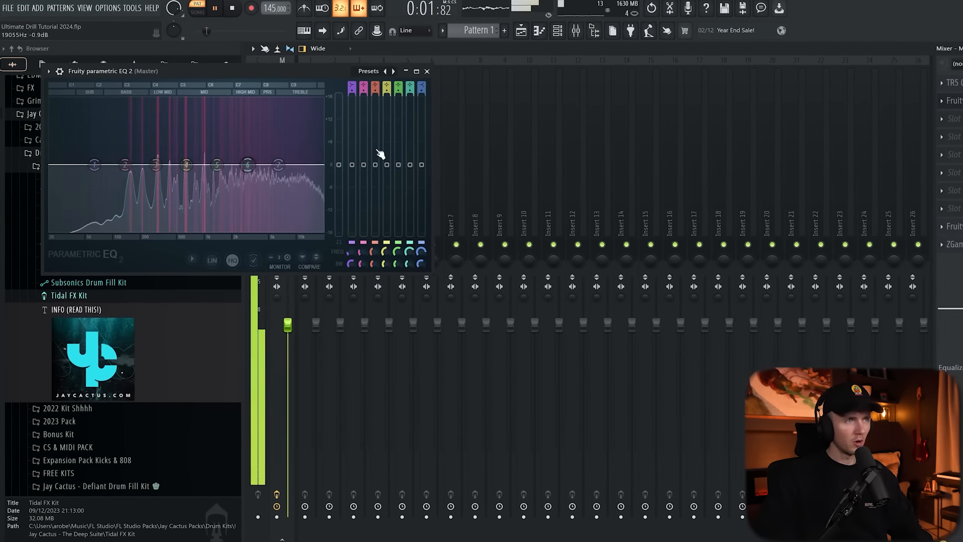
Step: Rename the Analog Lab V channel as "Pad"
right_click(492, 389)
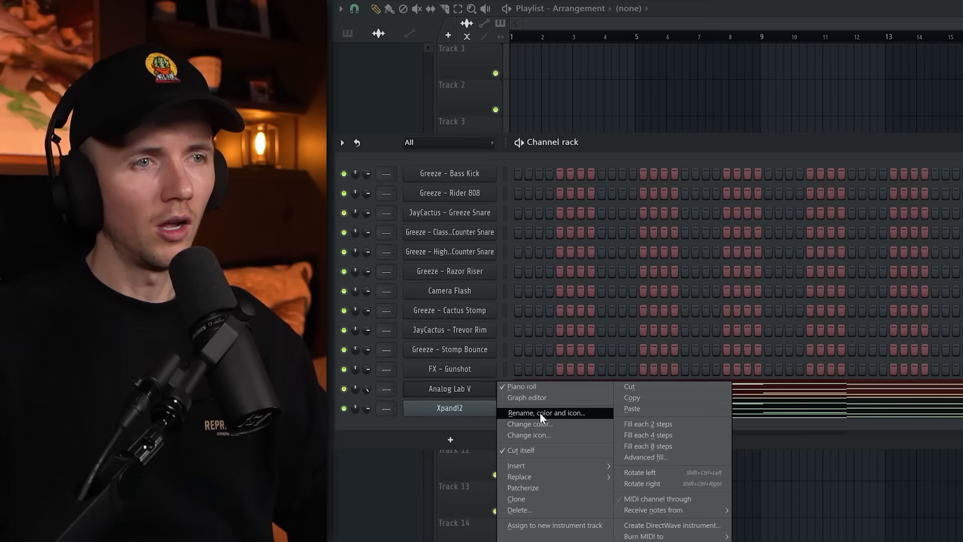
left_click(538, 414)
type("Pad")
key("Return")
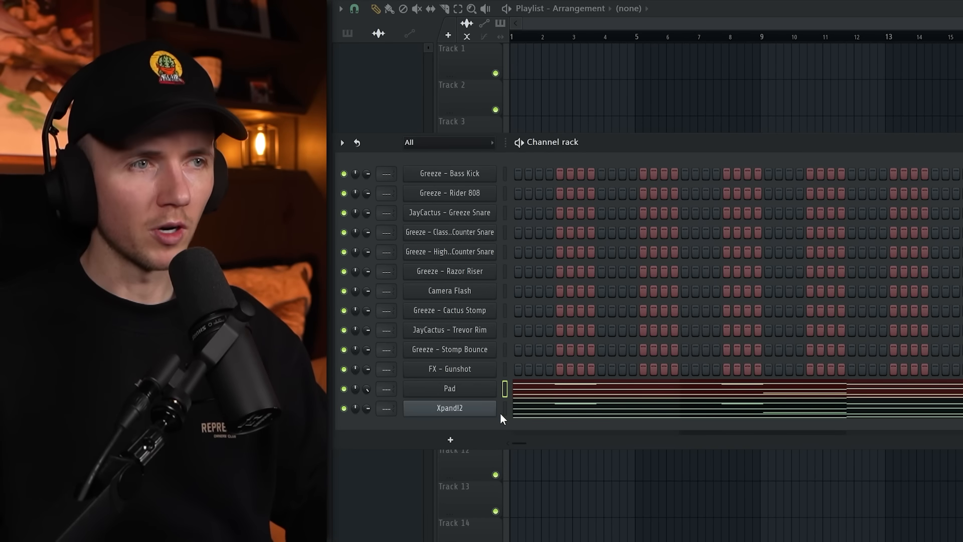
Step: Rename the Xpand!2 channel as "Pad 2"
right_click(501, 414)
left_click(545, 429)
type("P")
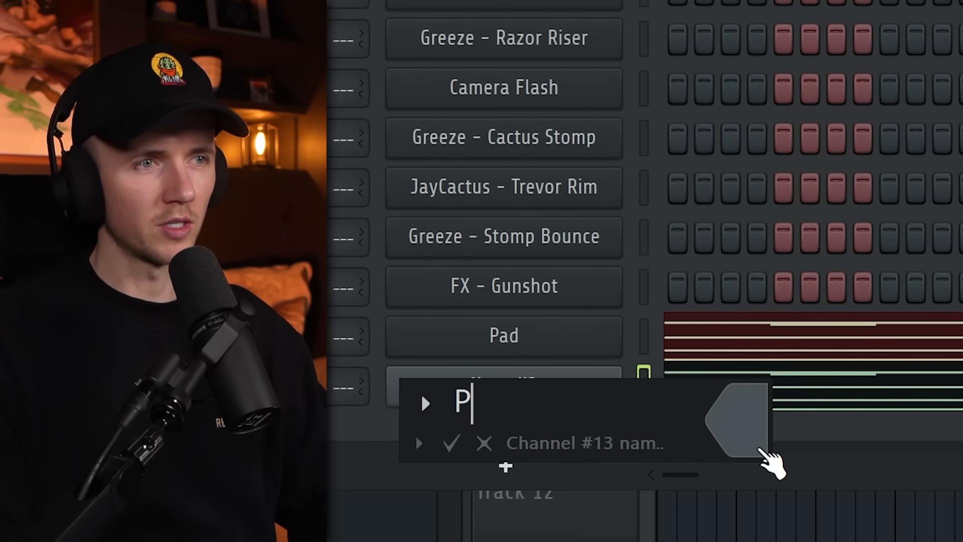
type("ad 2")
key("Return")
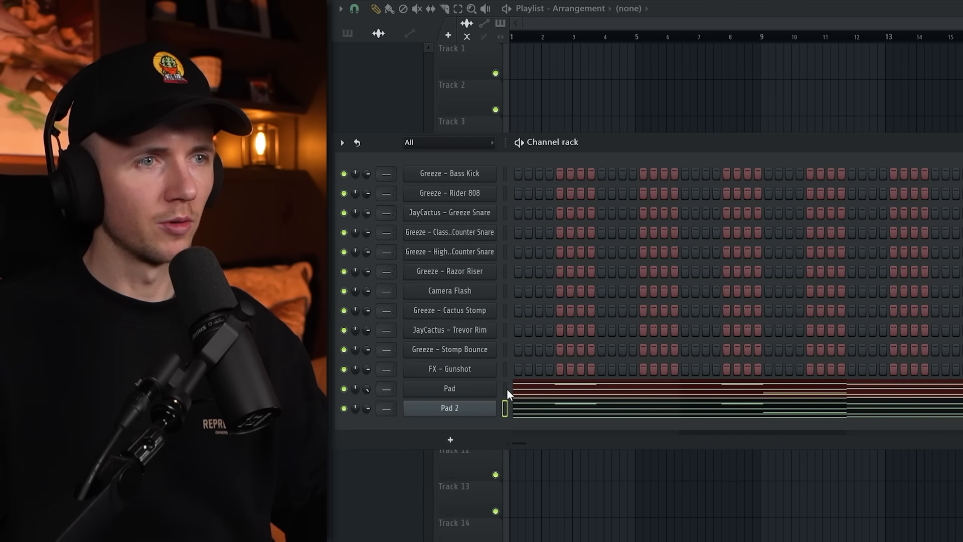
Step: Route the Pad channel to mixer track 1 and Pad 2 to mixer track 2, and select the Pad 2 track
key("F9")
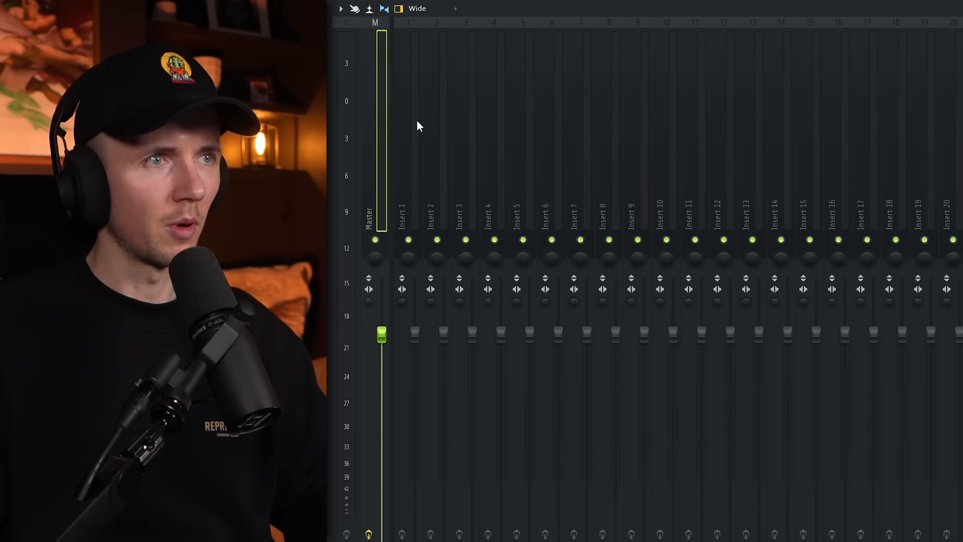
left_click(413, 156)
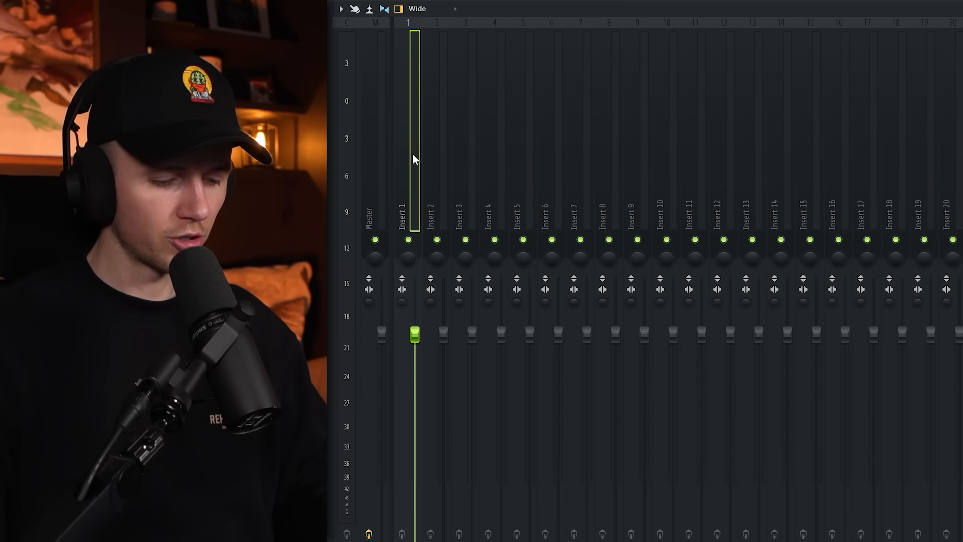
key("ctrl+l")
left_click(441, 183)
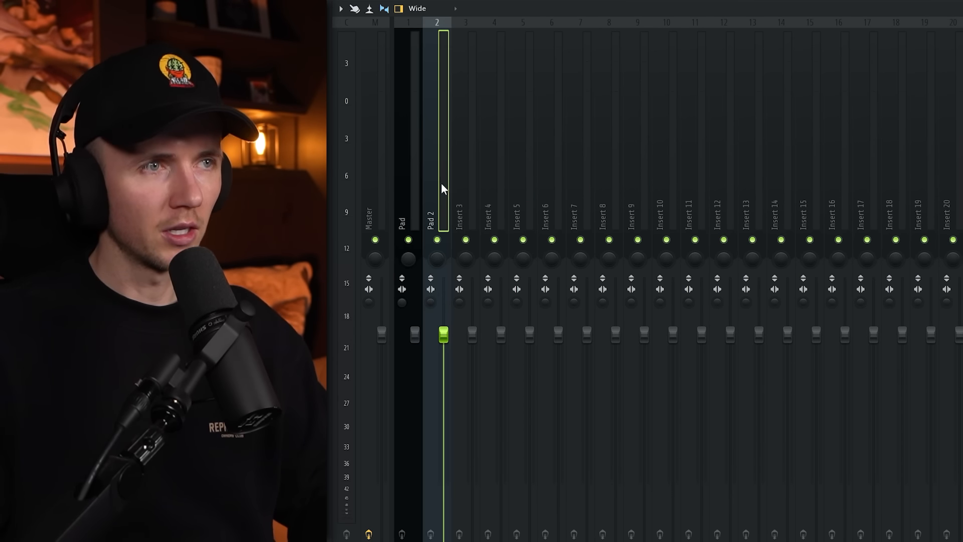
left_click(427, 186)
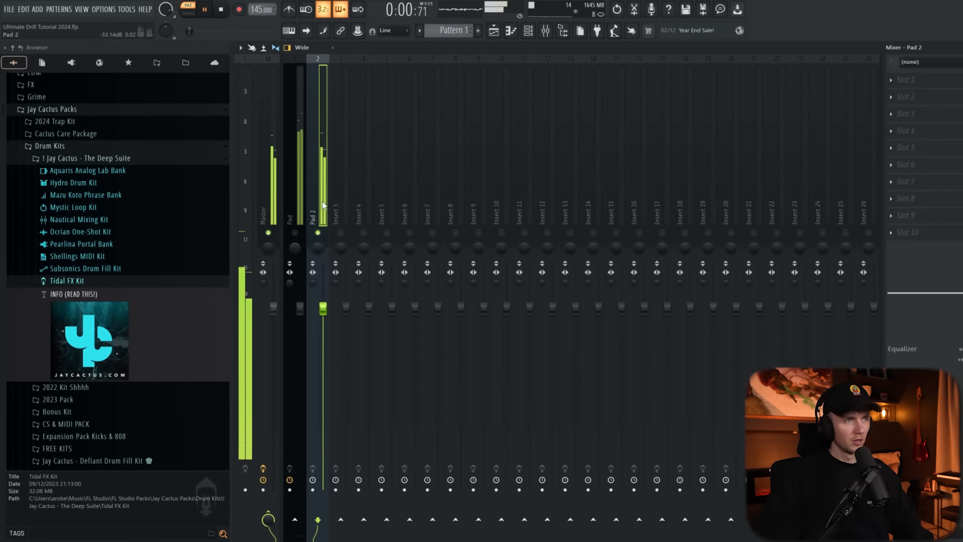
Step: Load Fruity parametric EQ 2 into effect slot 1 of the Pad 2 mixer track and play the pattern
left_click(919, 84)
mouse_move(909, 94)
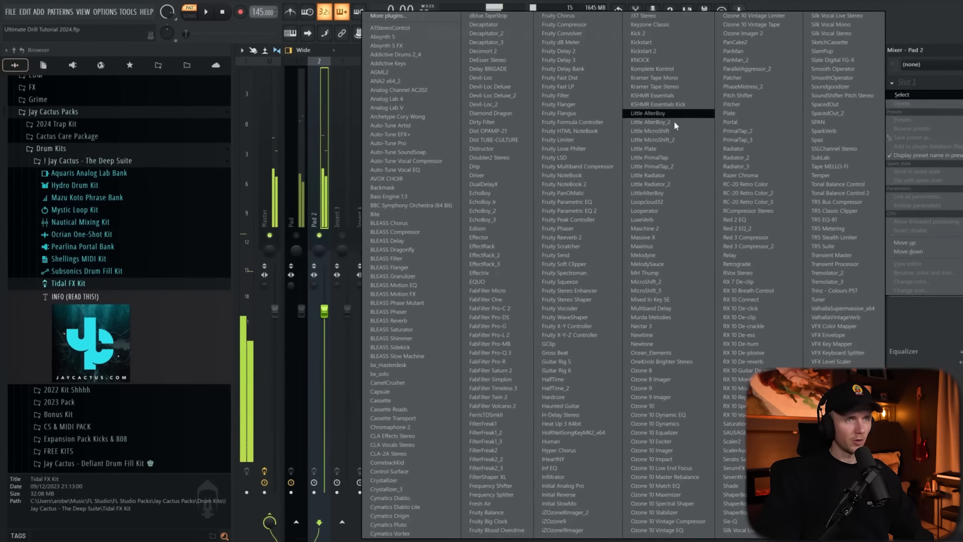
left_click(593, 208)
key("space")
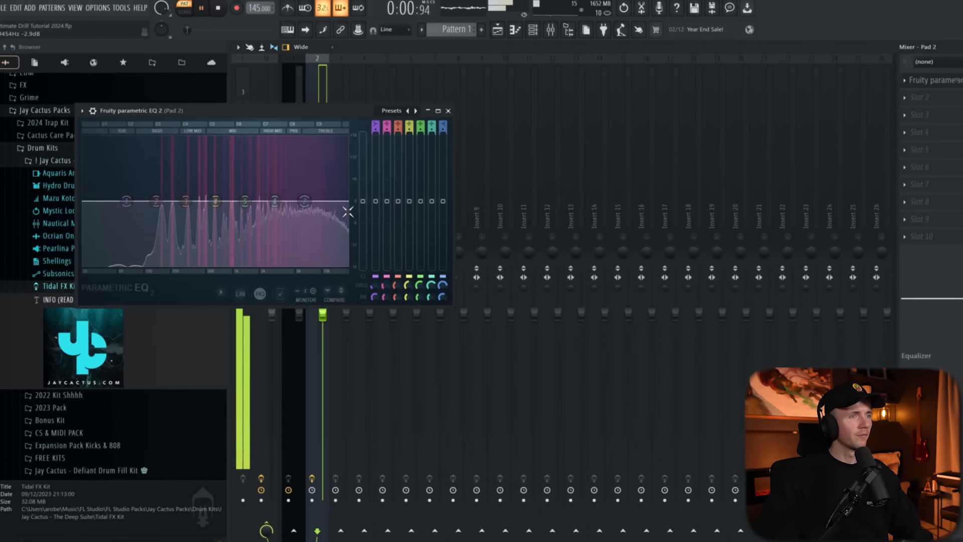
Step: Cut Pad 2's highs with a band 7 low pass around 10 kHz and its lows with a band 1 high pass around 250 Hz
left_click_drag(460, 123, 461, 151)
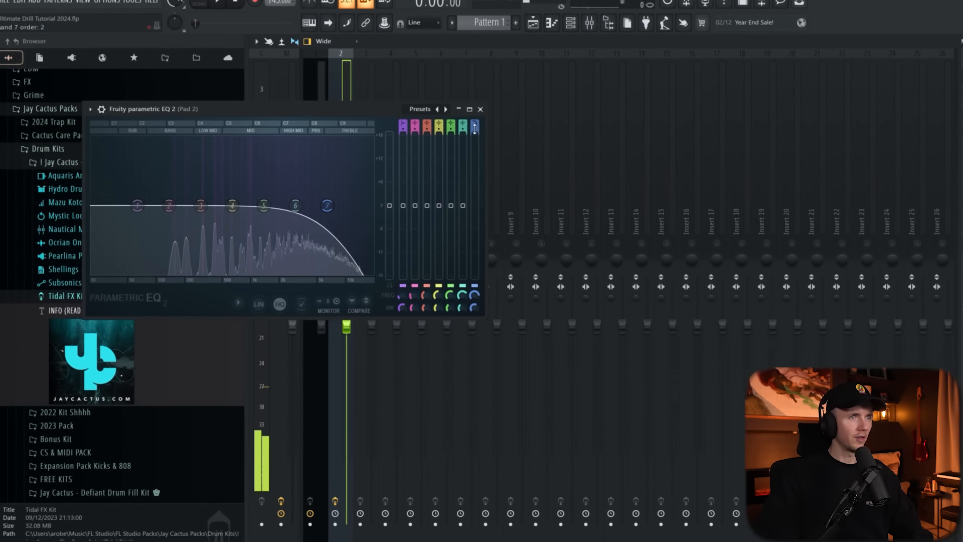
left_click_drag(335, 211, 361, 212)
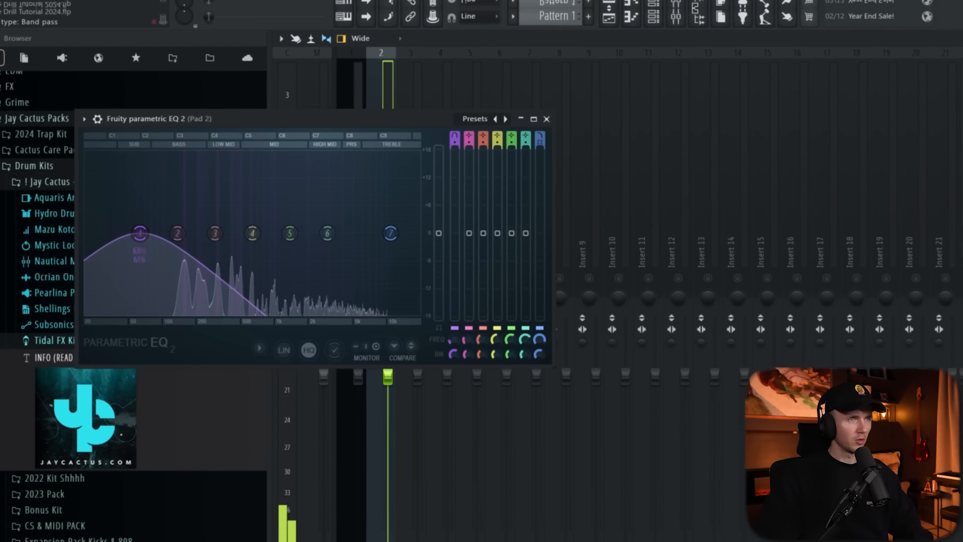
left_click_drag(141, 218, 211, 217)
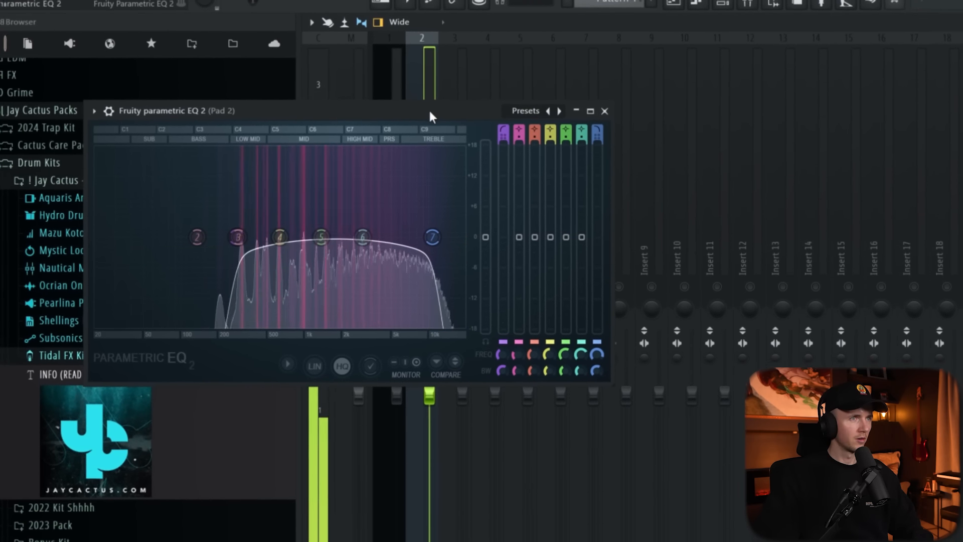
left_click(609, 109)
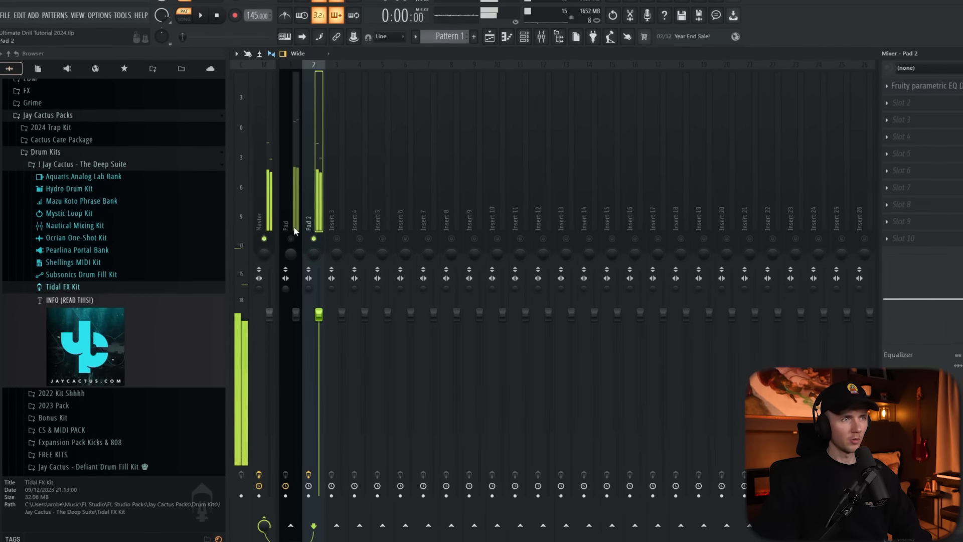
Step: Load Fruity parametric EQ 2 into effect slot 1 of the Pad mixer track and close its window
left_click(918, 82)
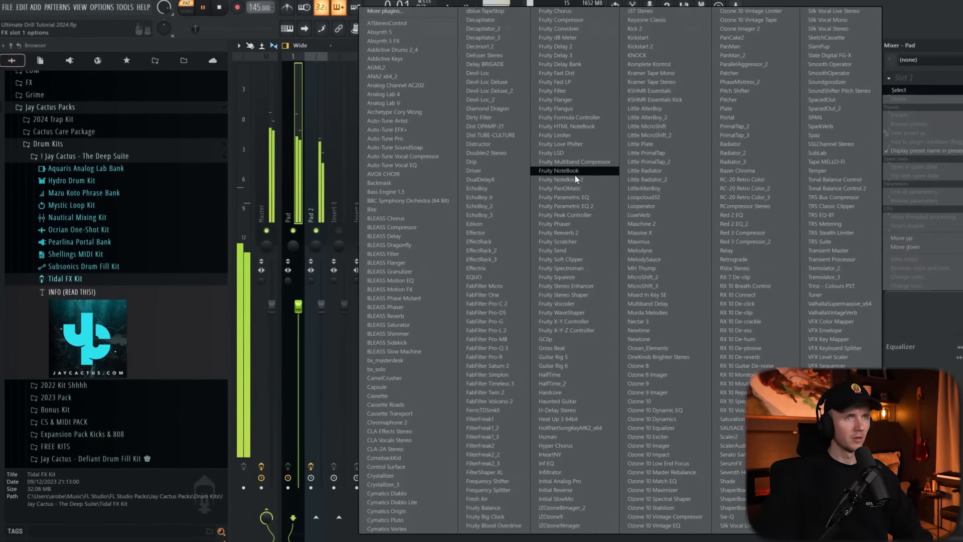
left_click(567, 206)
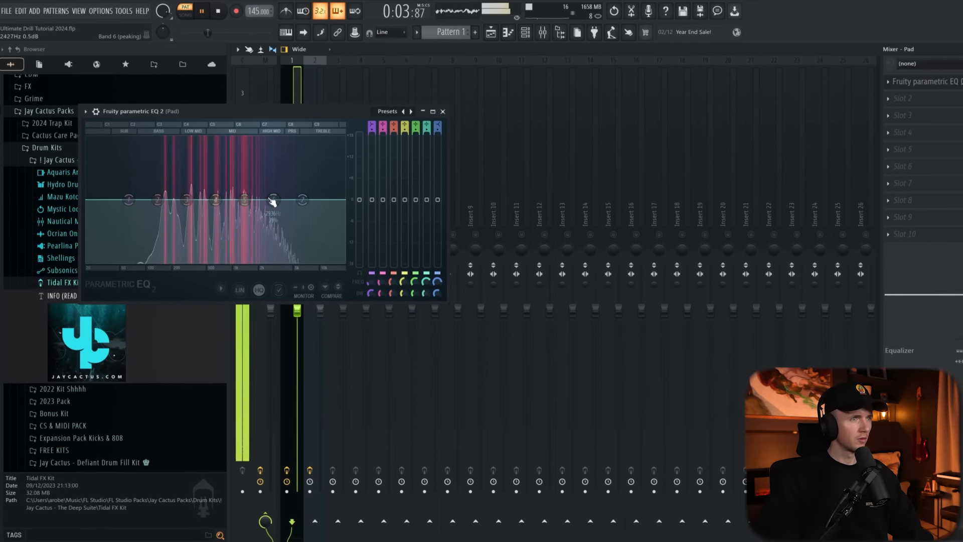
left_click(442, 112)
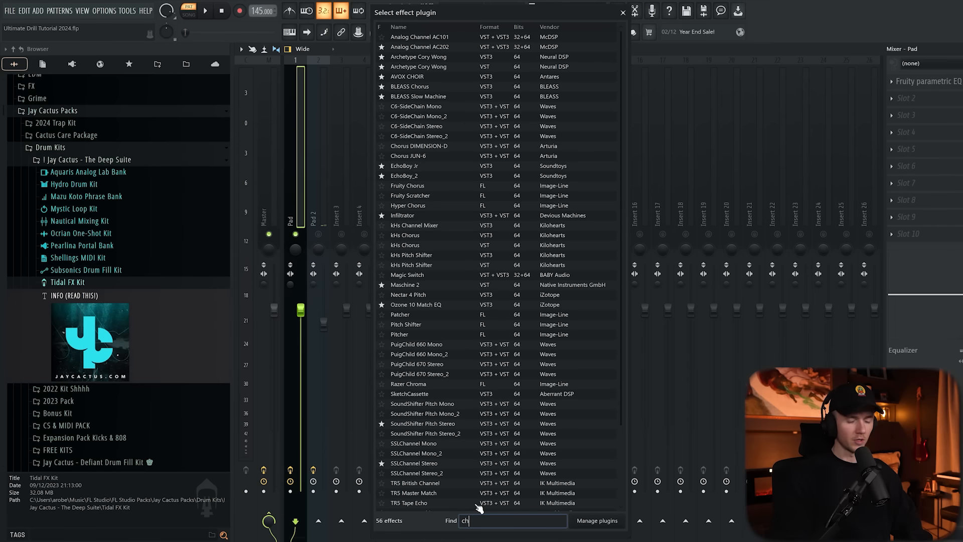
Step: Search the effect plugins for "chorus", load Hyper Chorus into slot 2 of the Pad track and play the pattern
type("chorus")
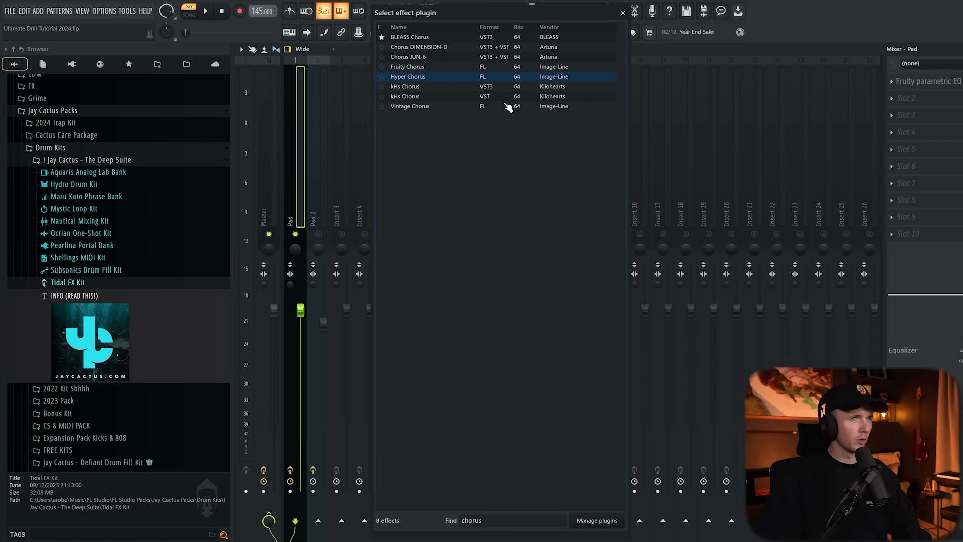
left_click(424, 79)
key("space")
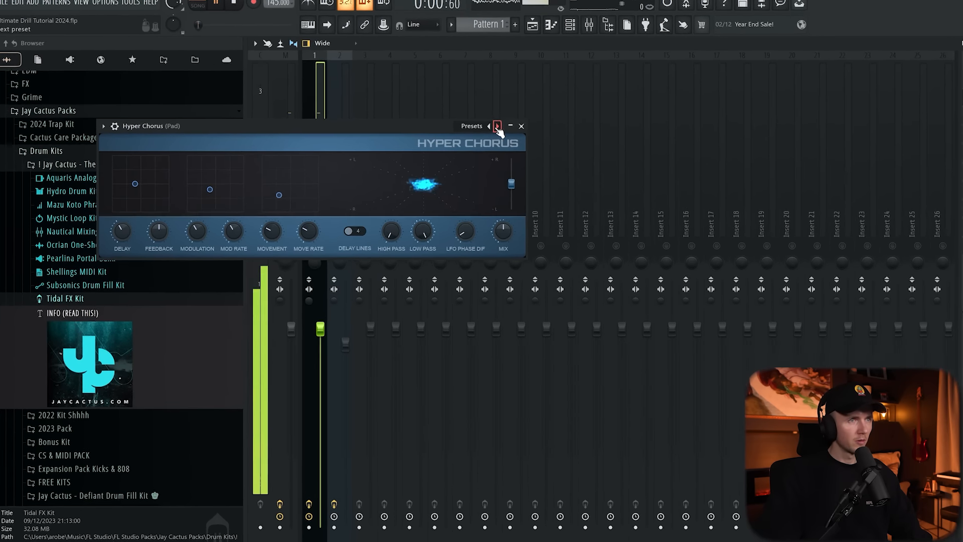
Step: Audition the Hyper Chorus presets, settle on Basic wide and close the plugin
left_click(497, 126)
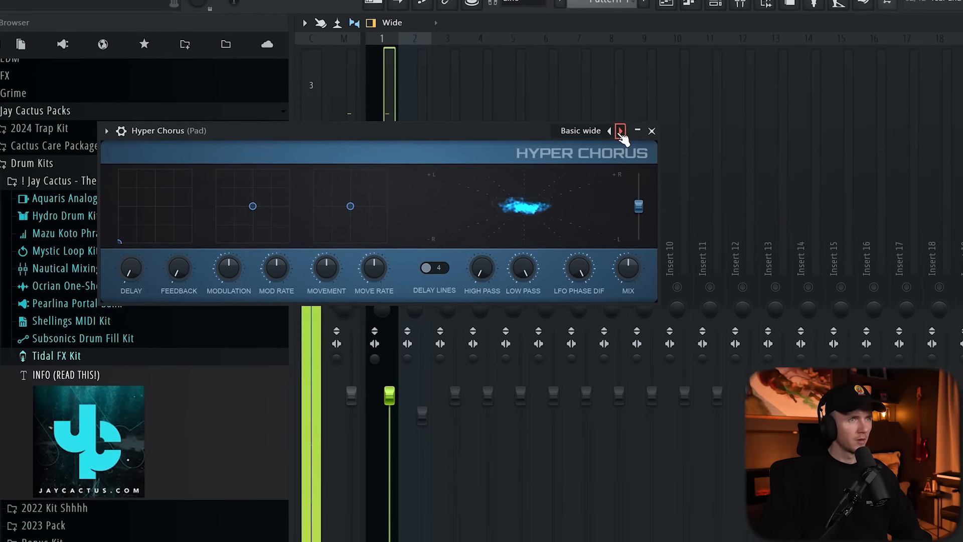
left_click(642, 131)
left_click(630, 131)
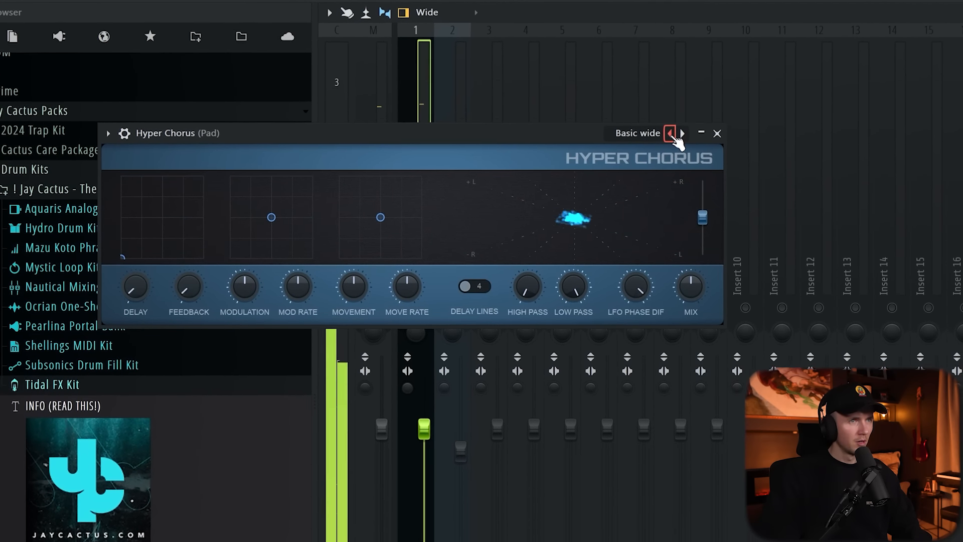
left_click(726, 133)
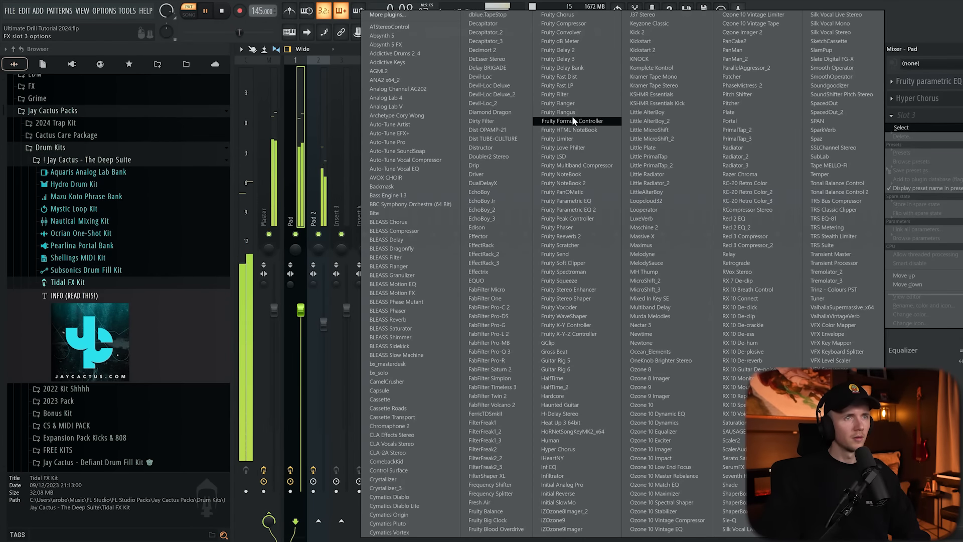
Step: Load Fruity Flanger into effect slot 3 of the Pad mixer track and close its window
left_click(573, 104)
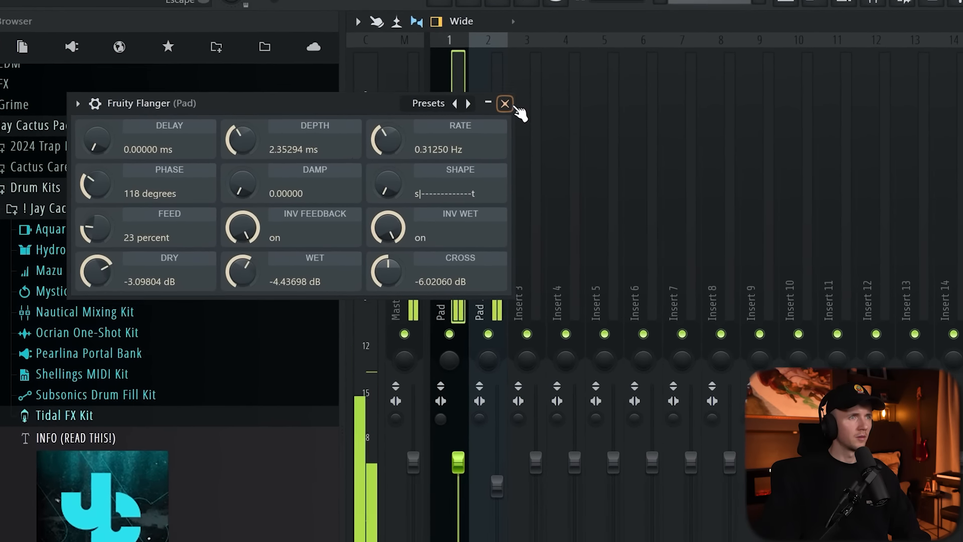
left_click(505, 103)
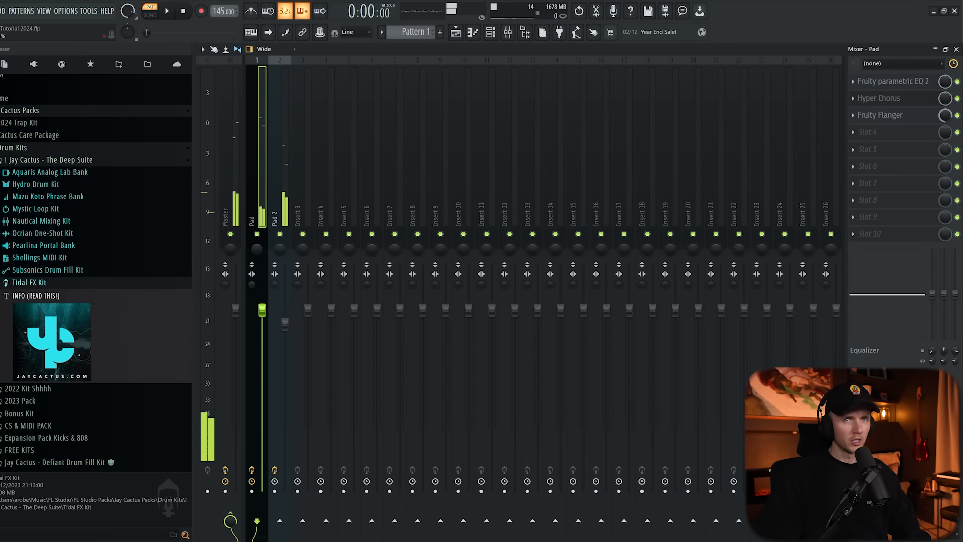
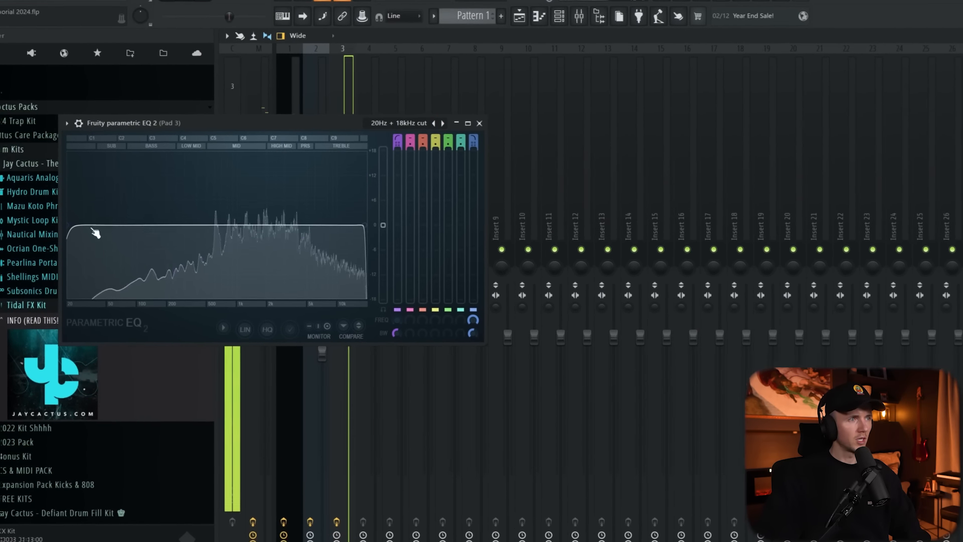
Step: Cut Pad 3's lows up to about 500 Hz and its highs above about 10 kHz in Fruity parametric EQ 2, and close it
left_click_drag(92, 229, 153, 226)
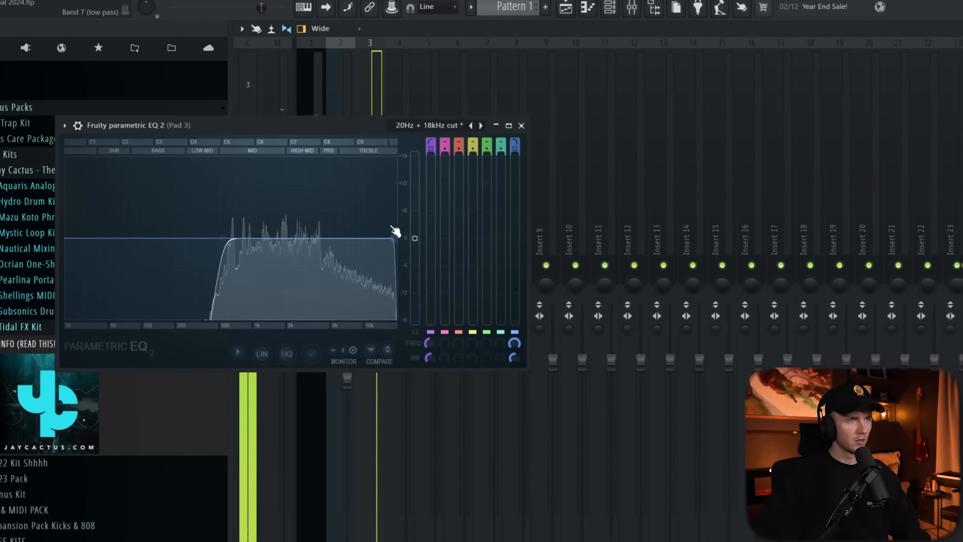
left_click_drag(232, 257, 266, 257)
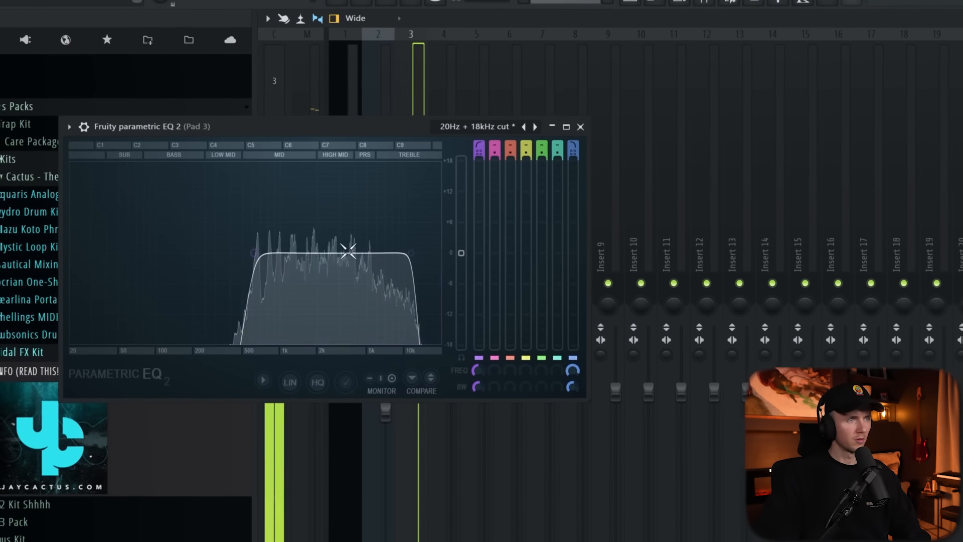
left_click(580, 126)
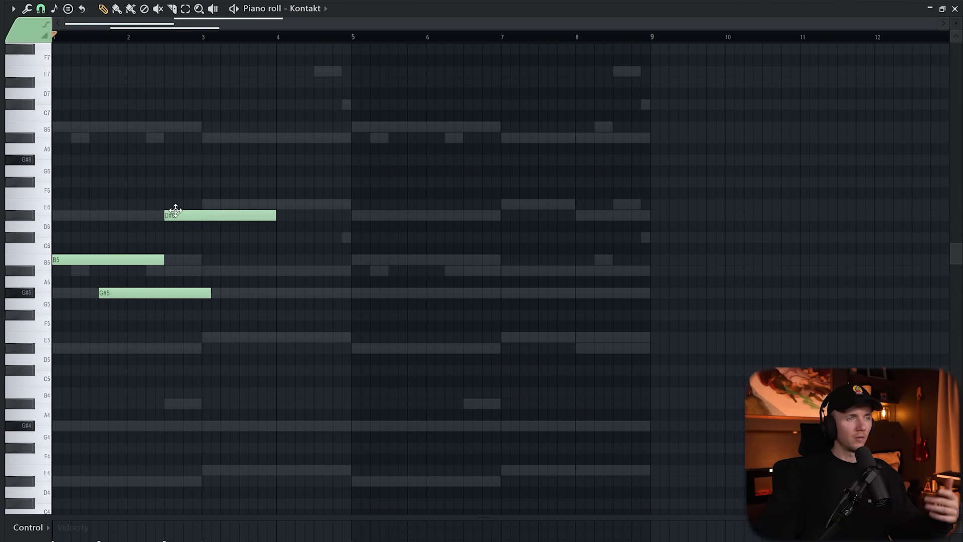
Step: Delete the B5, G#5 and D#6 notes from the Kontakt piano roll and toggle the typing keyboard to piano keyboard mode
right_click(145, 293)
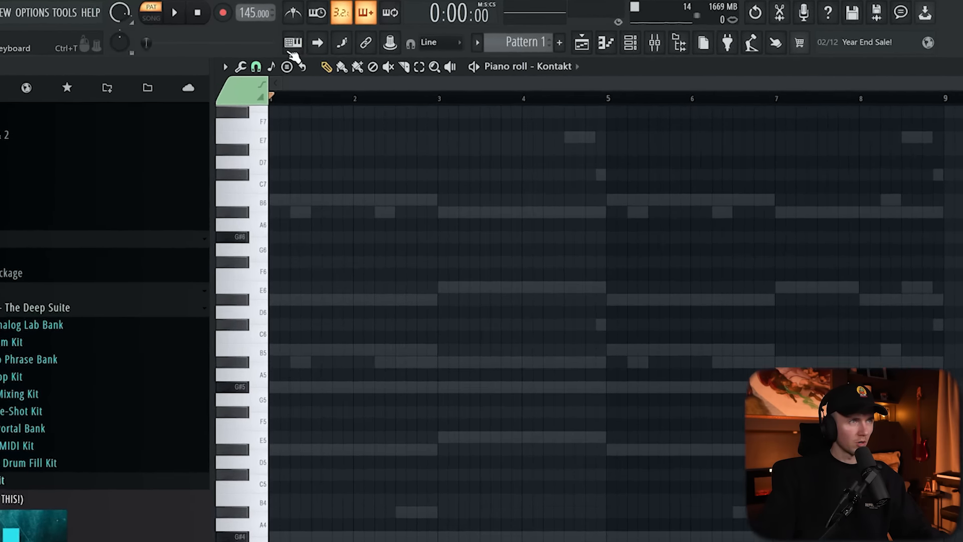
left_click(293, 43)
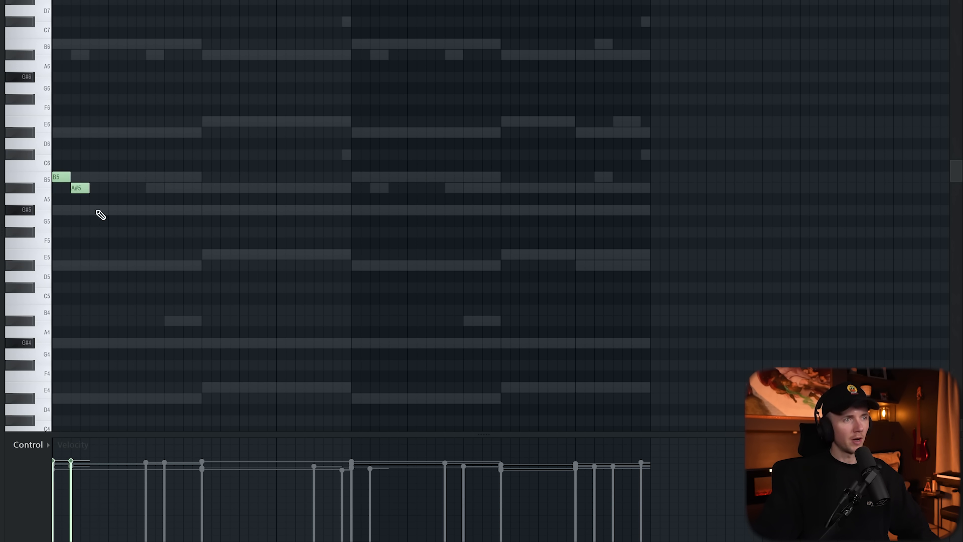
Step: Continue the Kontakt melody after A#5 with G#5, D#5, A#4 and E5 notes, trimming the first three to run end to end
left_click_drag(100, 216, 168, 211)
key("space")
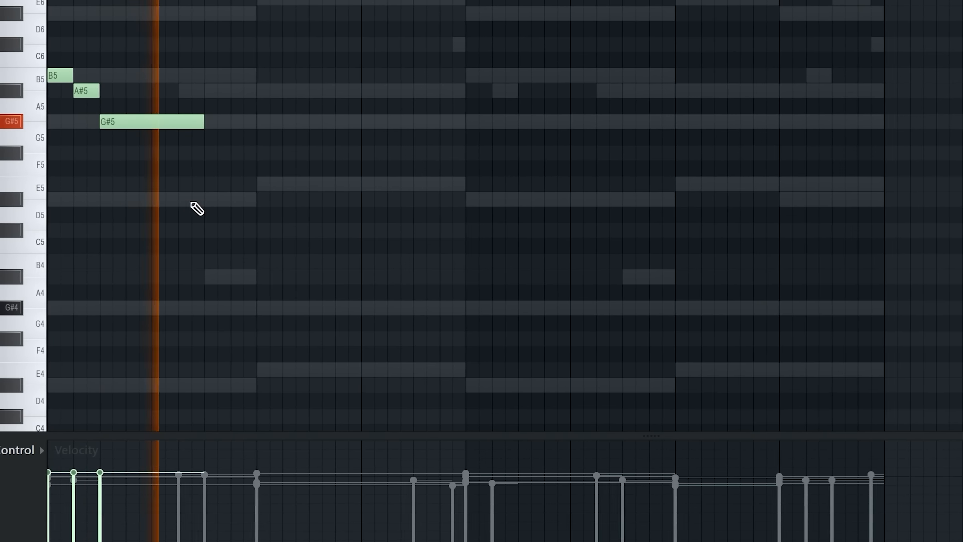
left_click(191, 200)
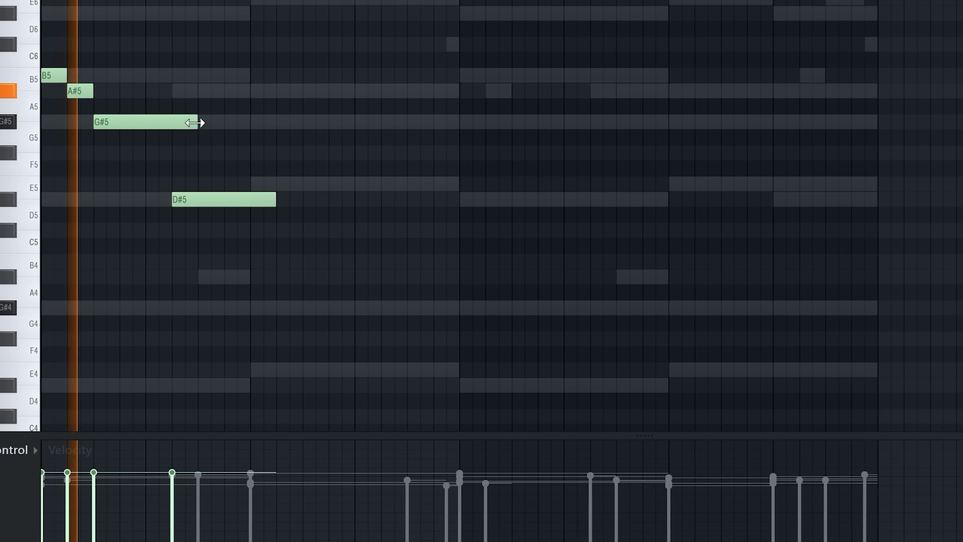
left_click_drag(195, 125, 174, 125)
left_click(216, 277)
left_click_drag(267, 201, 191, 201)
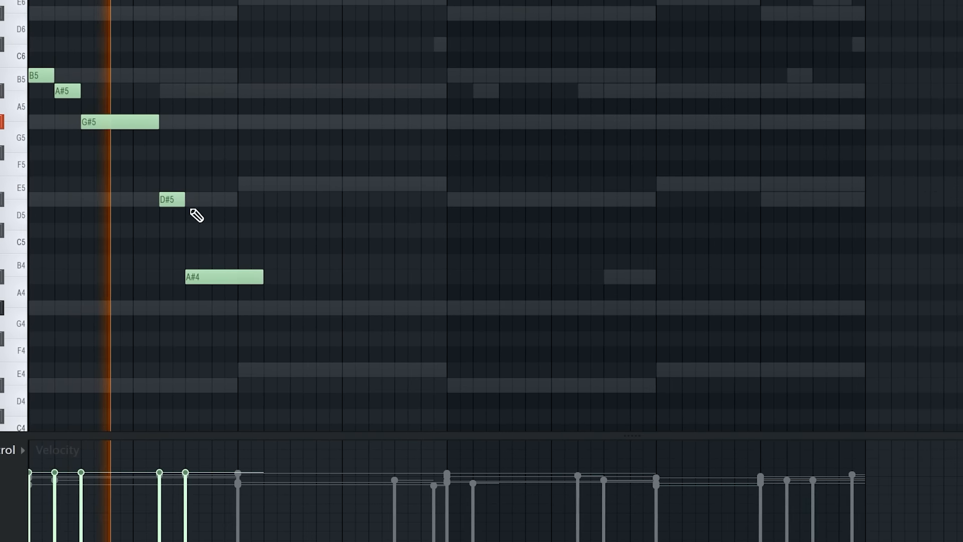
left_click_drag(263, 276, 238, 276)
left_click(243, 184)
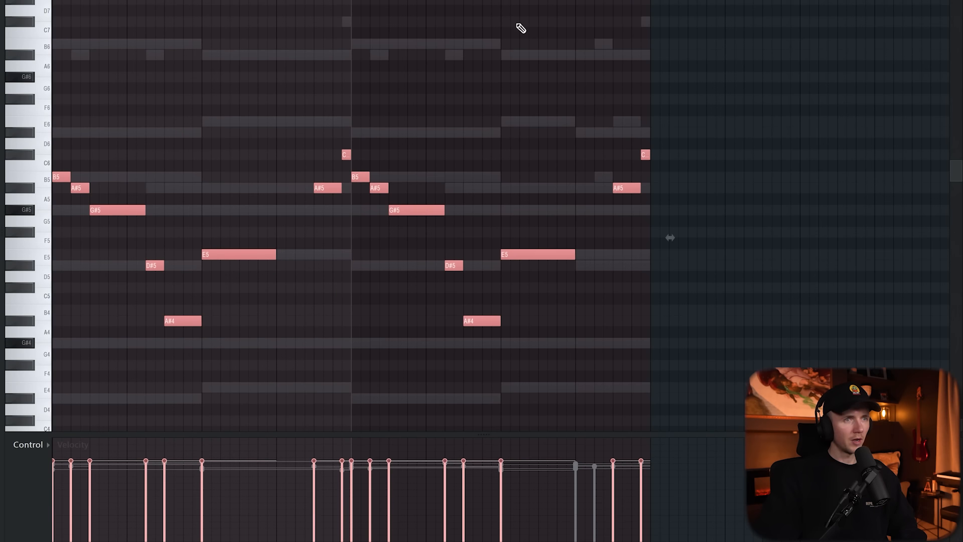
Step: Vary the melody's repeated second half: replace the D#5, A#4 and E5 notes with A#5, D#6 and A#5, fitting a shortened B5 before the last
left_click(521, 28)
left_click_drag(454, 266, 455, 190)
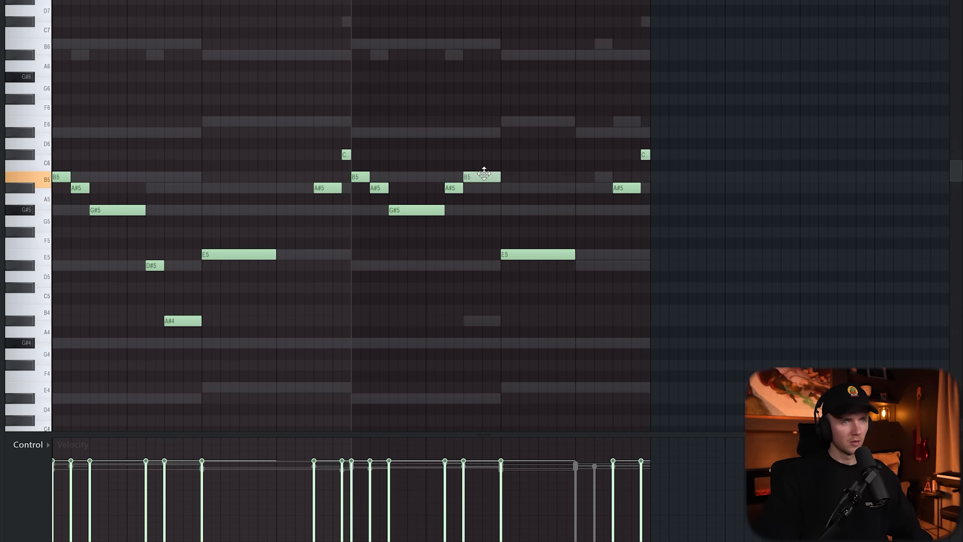
key("space")
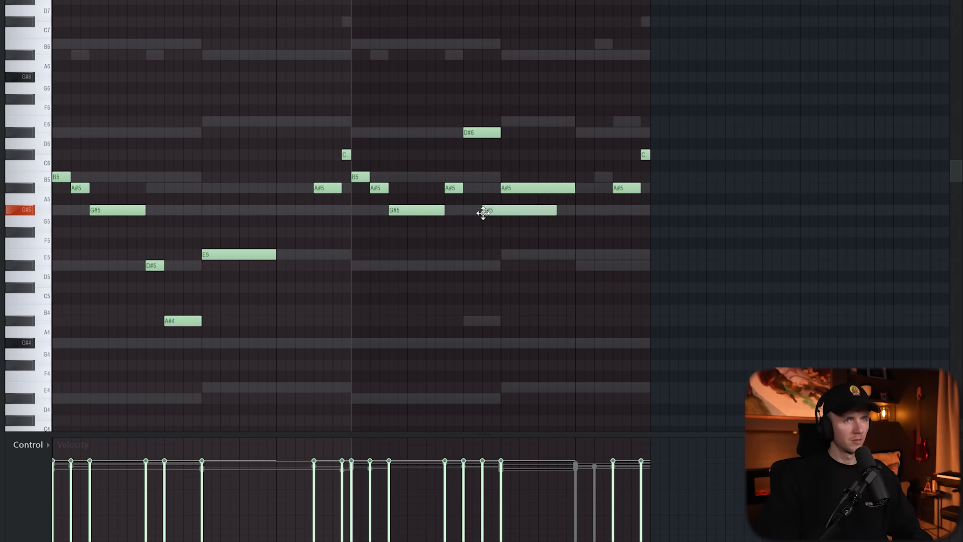
key("space")
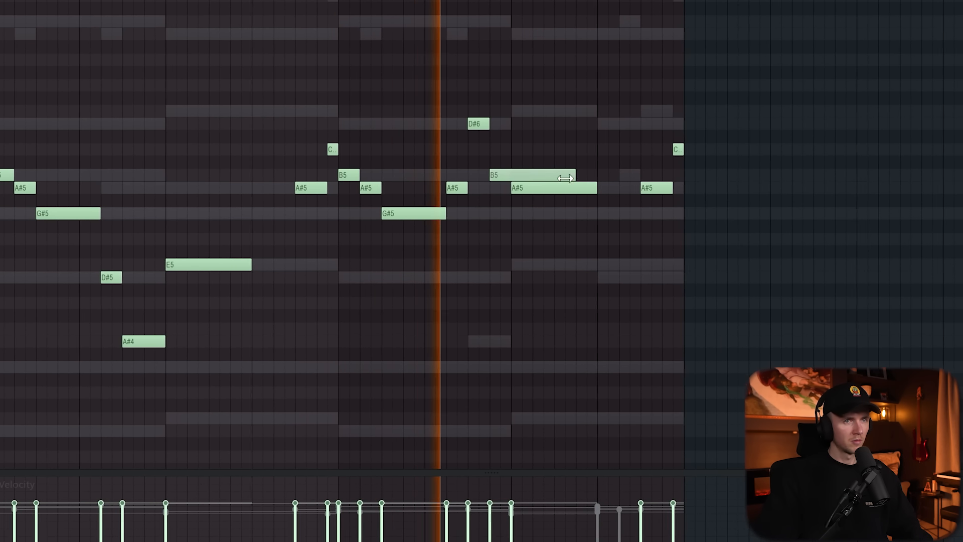
left_click_drag(566, 178, 511, 176)
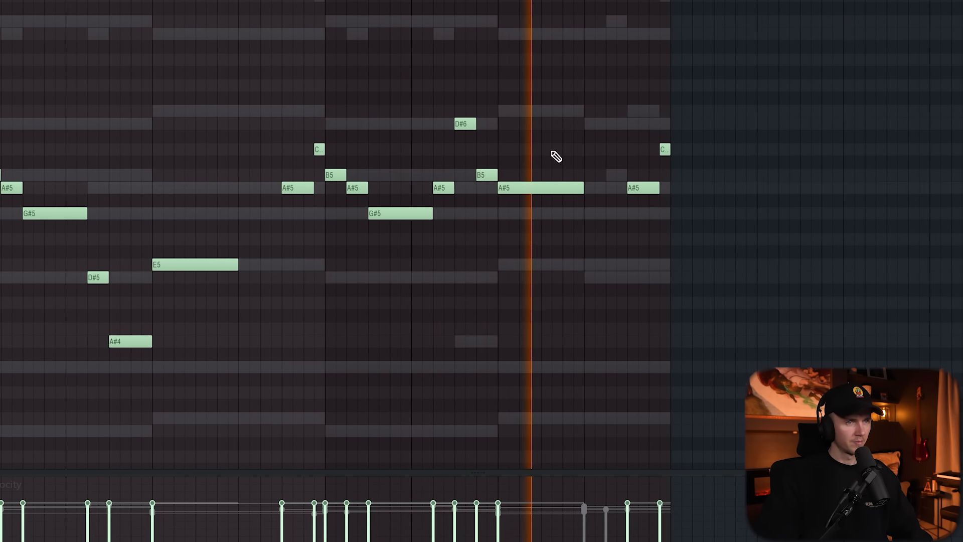
Step: Replace the A#5 near the end of bar 8 with a run of short E6, D#6 and A#5 notes
left_click(632, 110)
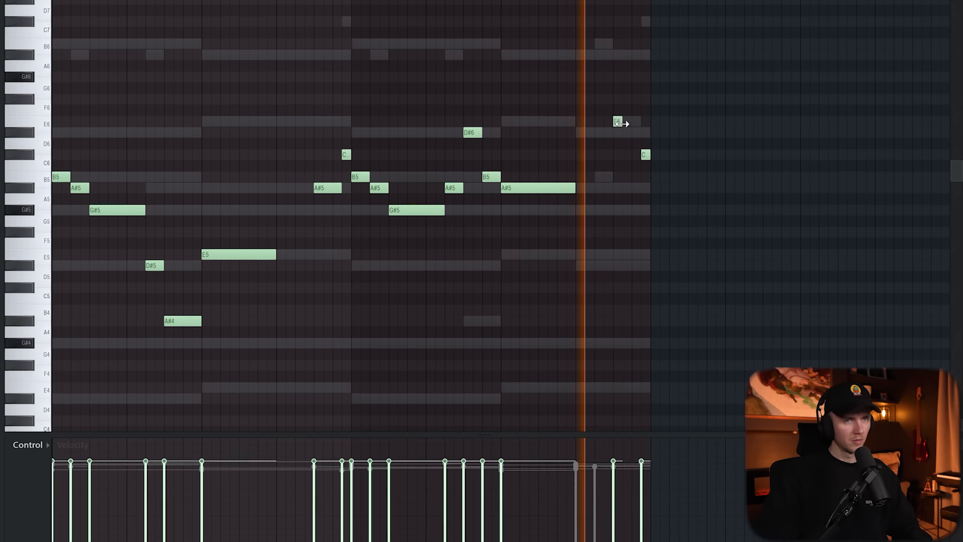
left_click(628, 134)
left_click(637, 189)
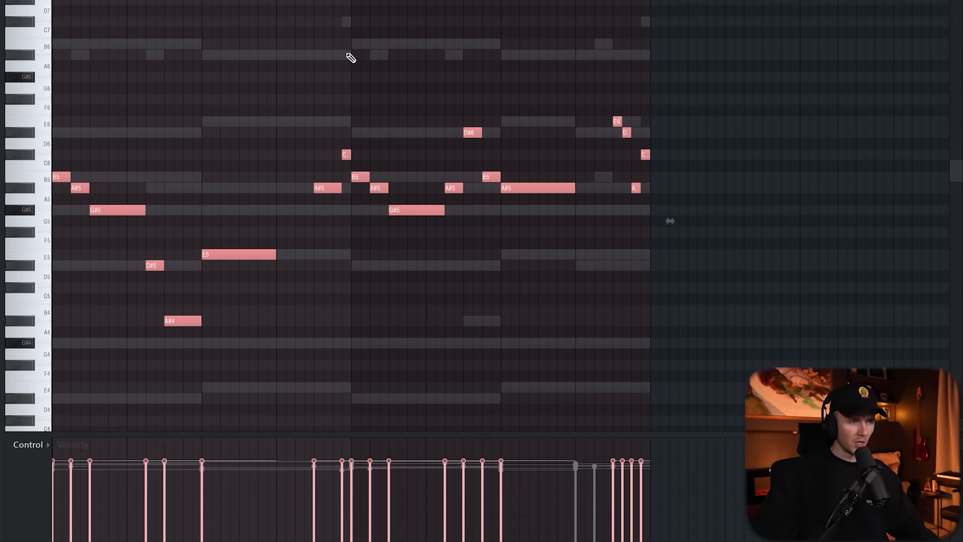
Step: Randomize the velocities of the melody notes, nudge the opening A#5 and G#5 slightly off the grid, and play it back
key("alt+r")
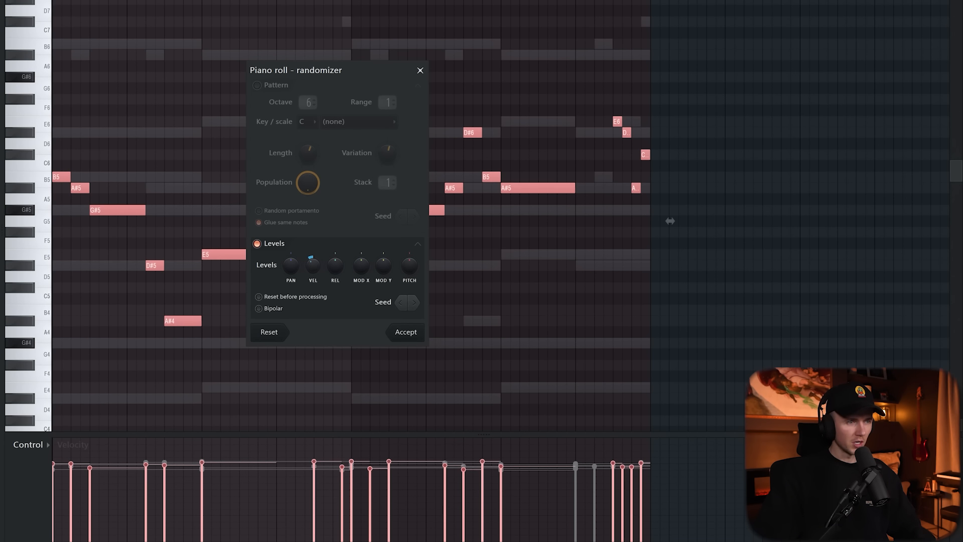
left_click(399, 332)
scroll(54, 232, "up", 6)
left_click(146, 248, "ctrl")
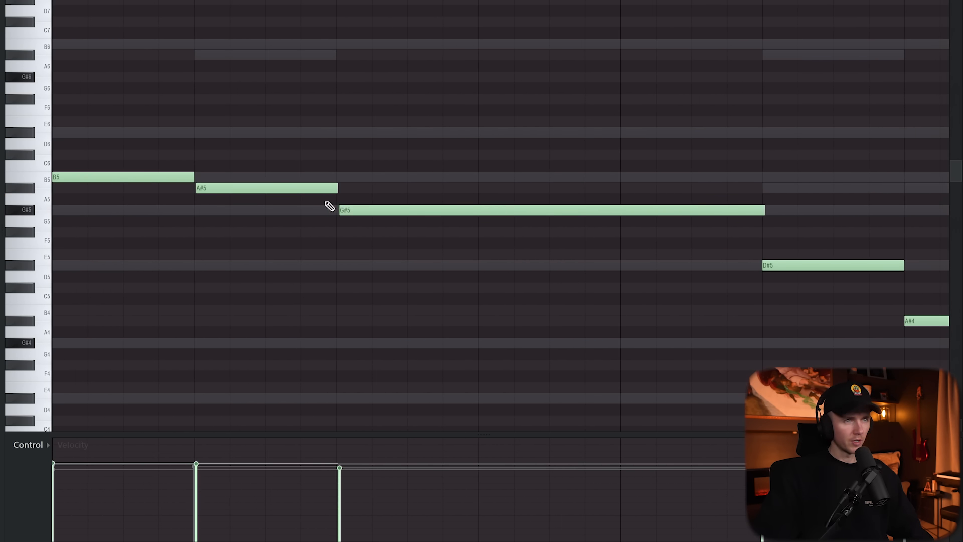
key("space")
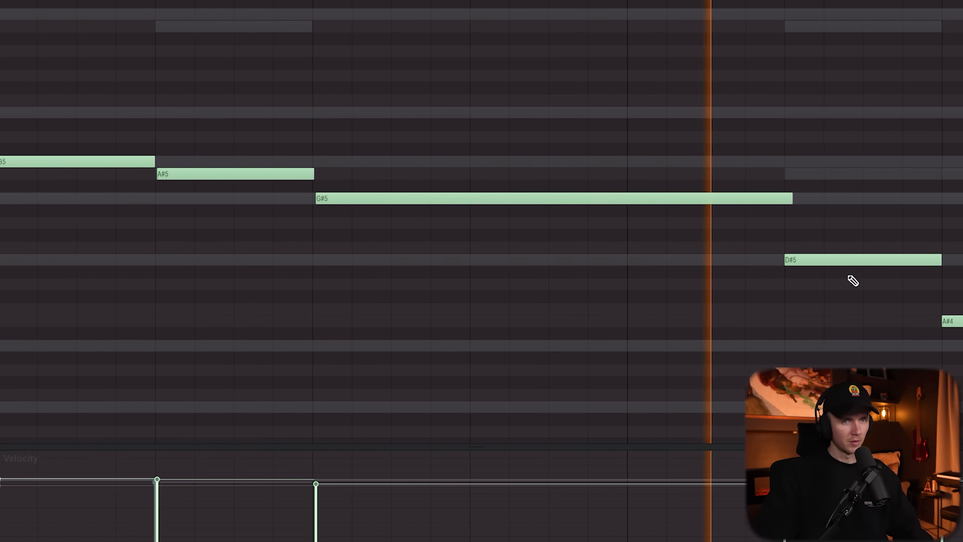
scroll(547, 304, "down", 3)
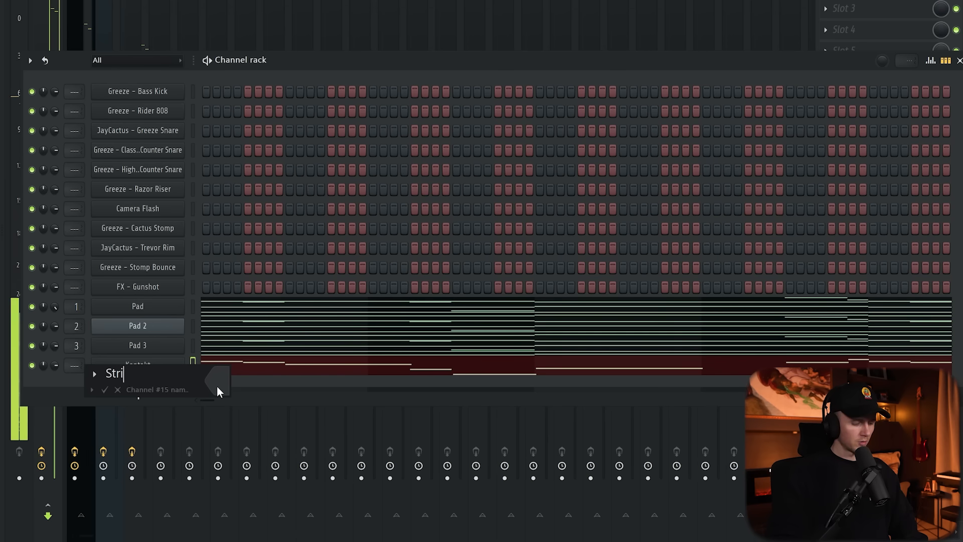
Step: Name the Kontakt channel Strings and load the Soft Sync preset from Soft Leads into the Pad 2 #2 channel's Xpand!2
key("Return")
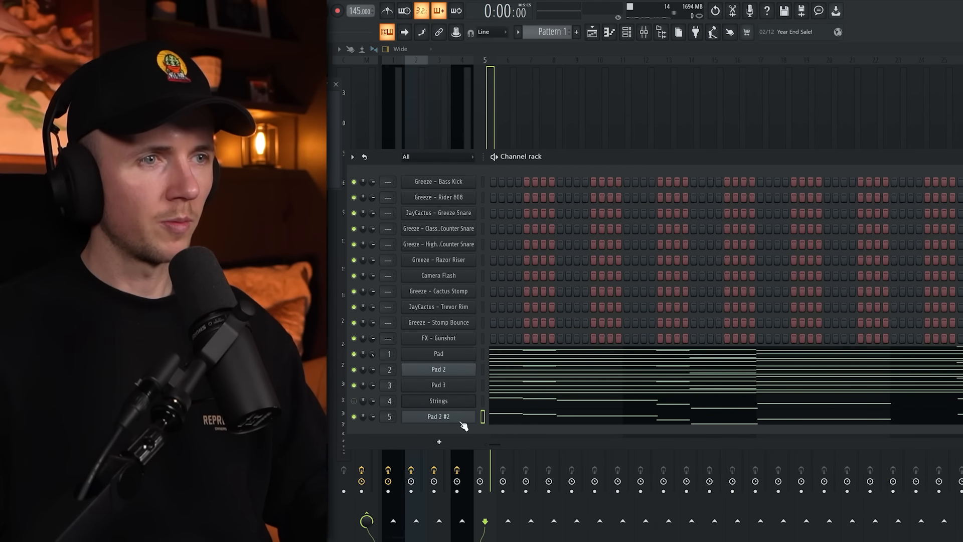
left_click(461, 422)
left_click(596, 434)
mouse_move(595, 420)
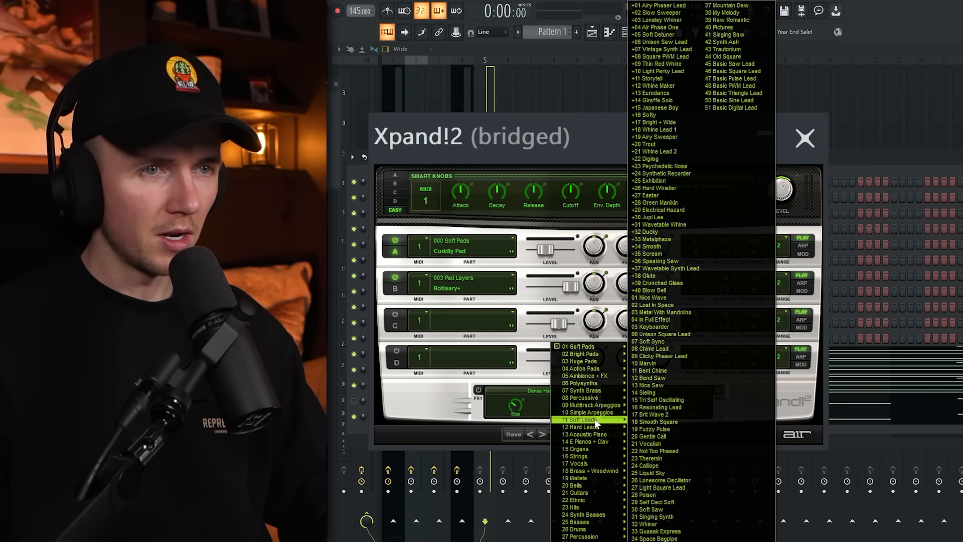
left_click(661, 35)
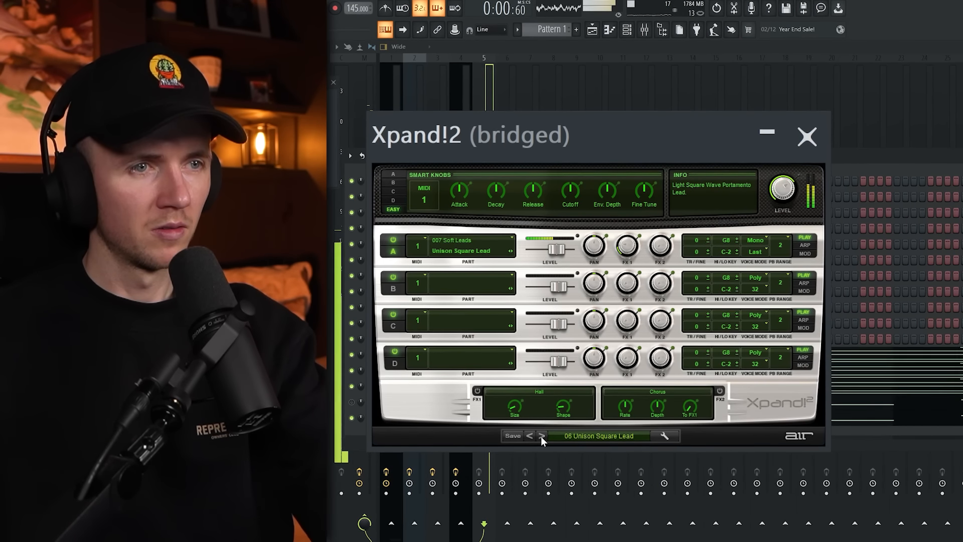
left_click(542, 435)
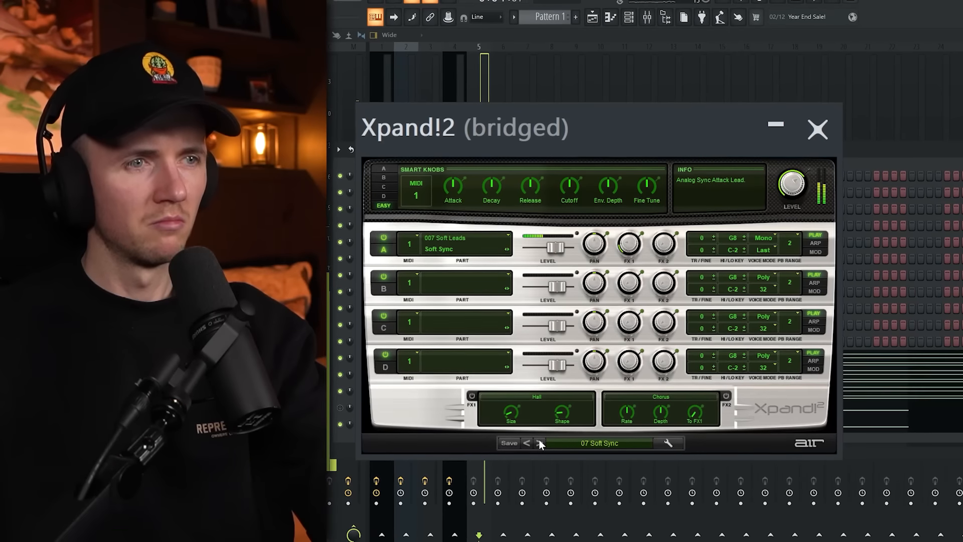
left_click(818, 130)
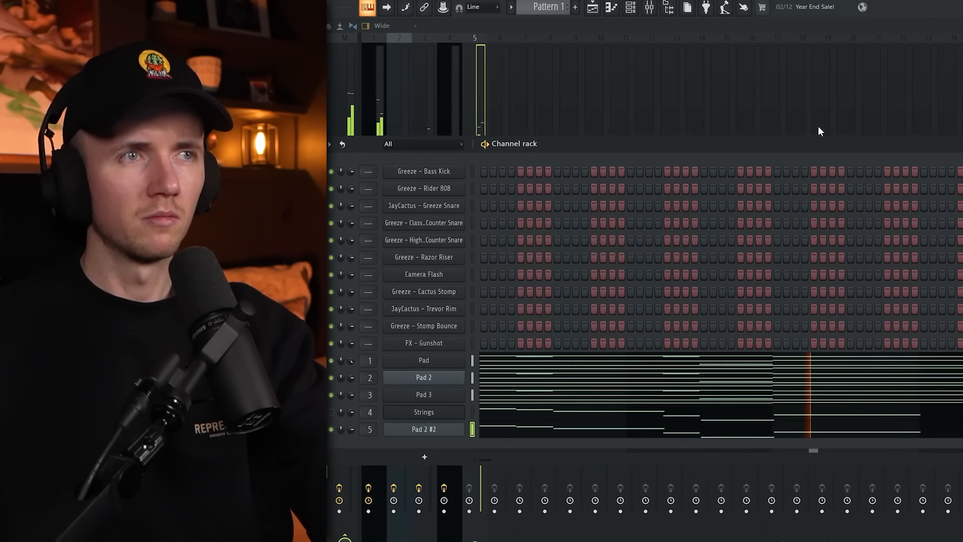
Step: Adjust ValhallaVintageVerb on mixer Insert 5: set decay to 2.90 s and low cut to 320 Hz, and lower the mix below 50%
left_click(482, 94)
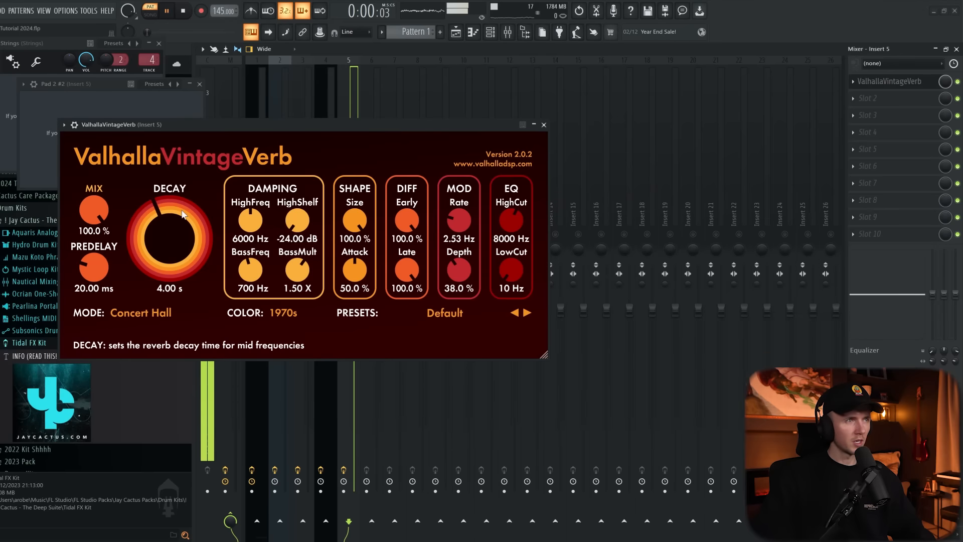
left_click_drag(97, 212, 108, 277)
left_click_drag(177, 242, 177, 250)
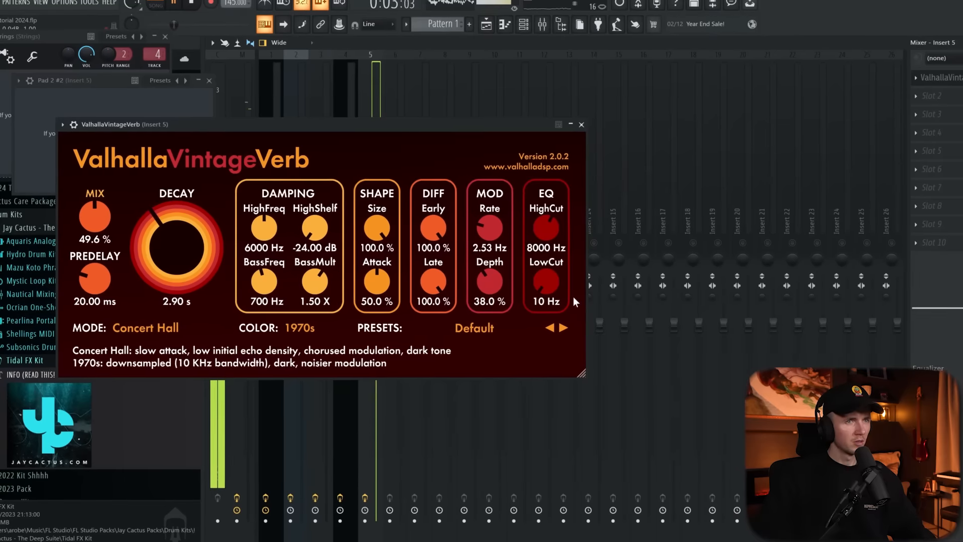
left_click_drag(548, 279, 571, 287)
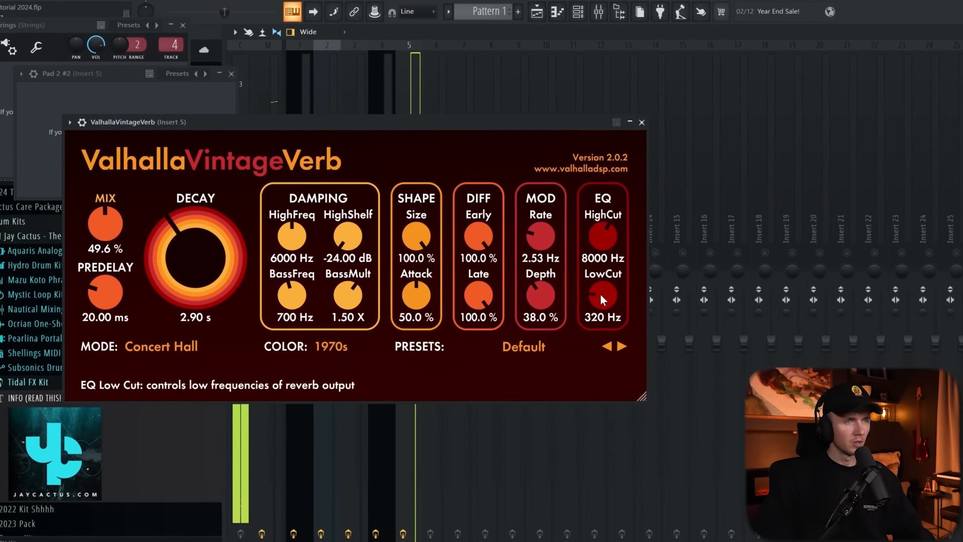
left_click_drag(106, 228, 107, 246)
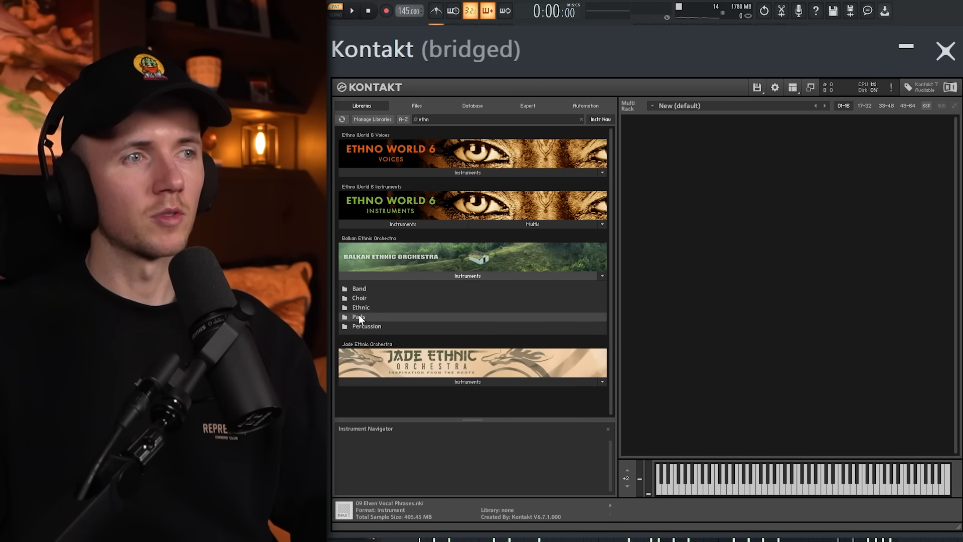
Step: Load Pads.nki from Balkan Ethnic Orchestra into Kontakt, give it a four-bar G#6 note from bar 1, and play it
left_click(359, 315)
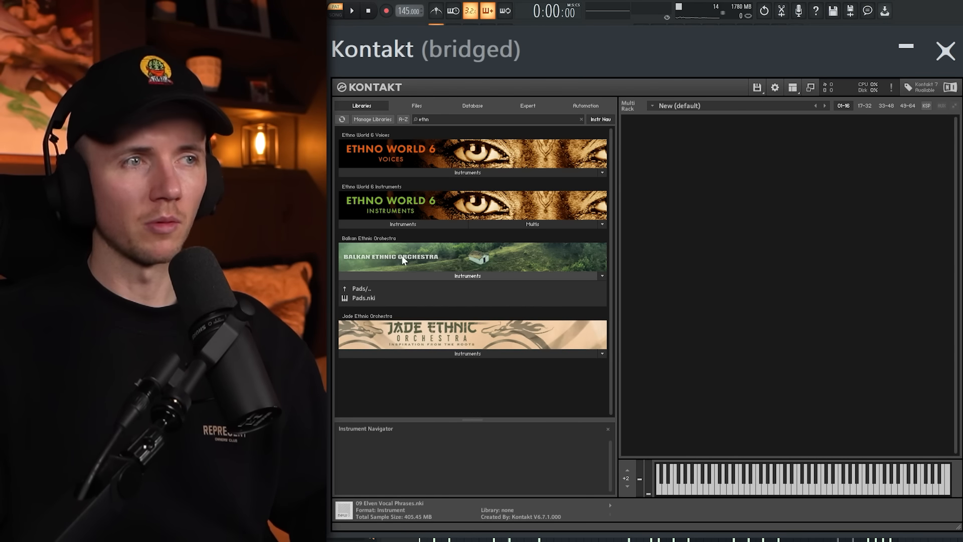
left_click_drag(387, 297, 782, 263)
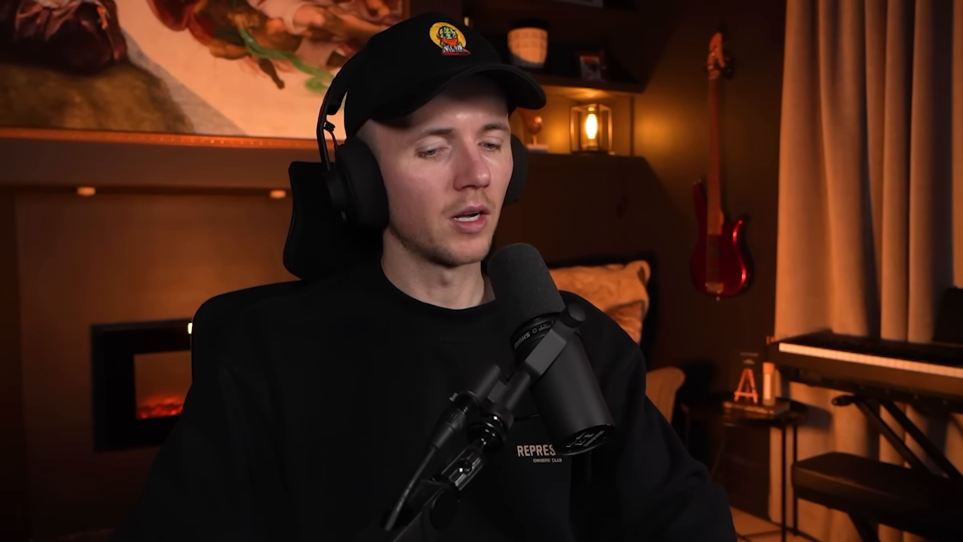
left_click(715, 198)
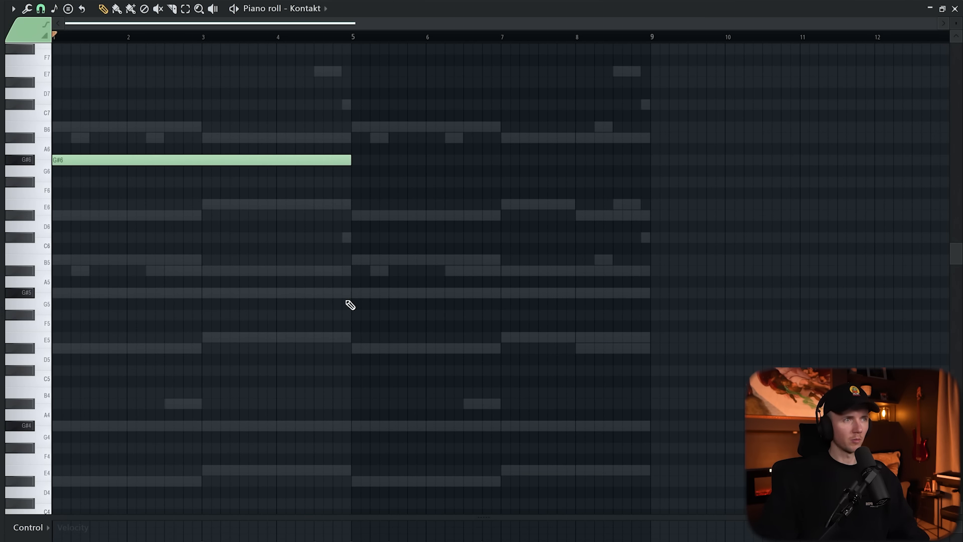
key("space")
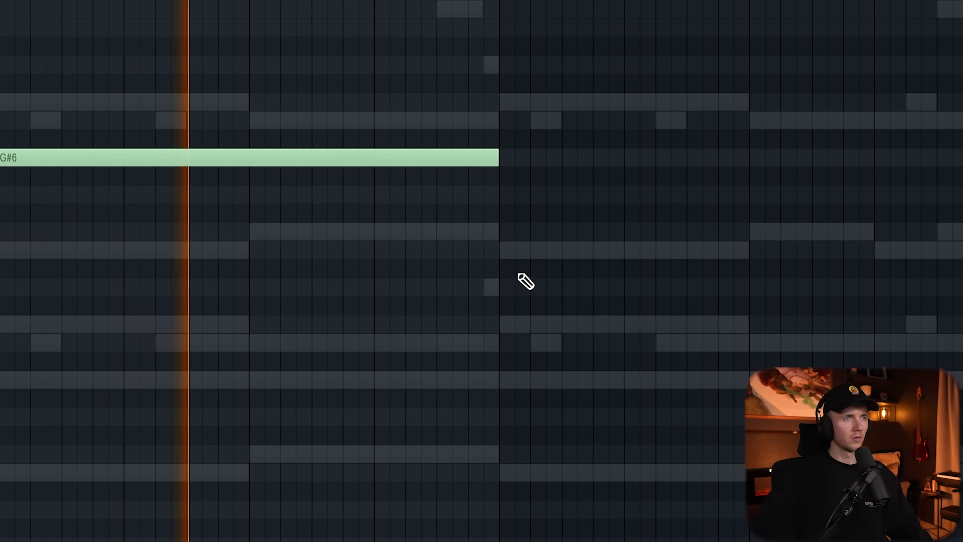
Step: Cut the lows and slightly trim the top highs of the Texture track in Fruity parametric EQ 2
left_click(469, 156)
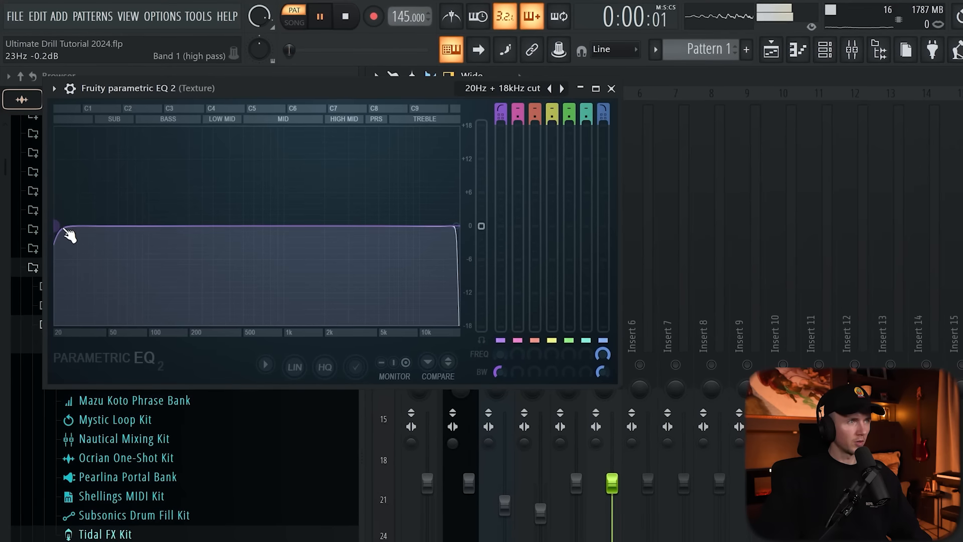
left_click_drag(69, 236, 186, 230)
left_click_drag(467, 230, 455, 235)
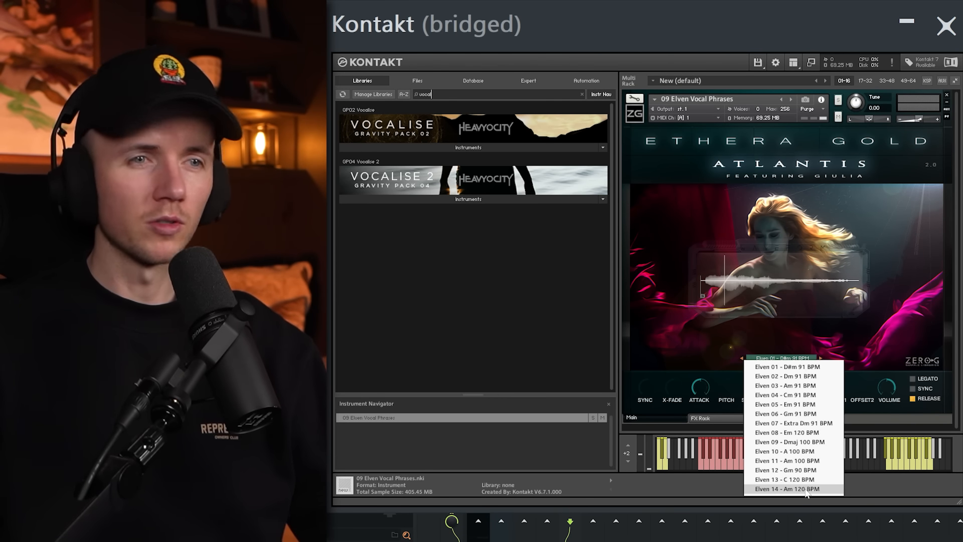
Step: Choose the Elven 14 - Am 120 BPM vocal phrase and move the second four-bar Kontakt #2 note to F#3
left_click(806, 489)
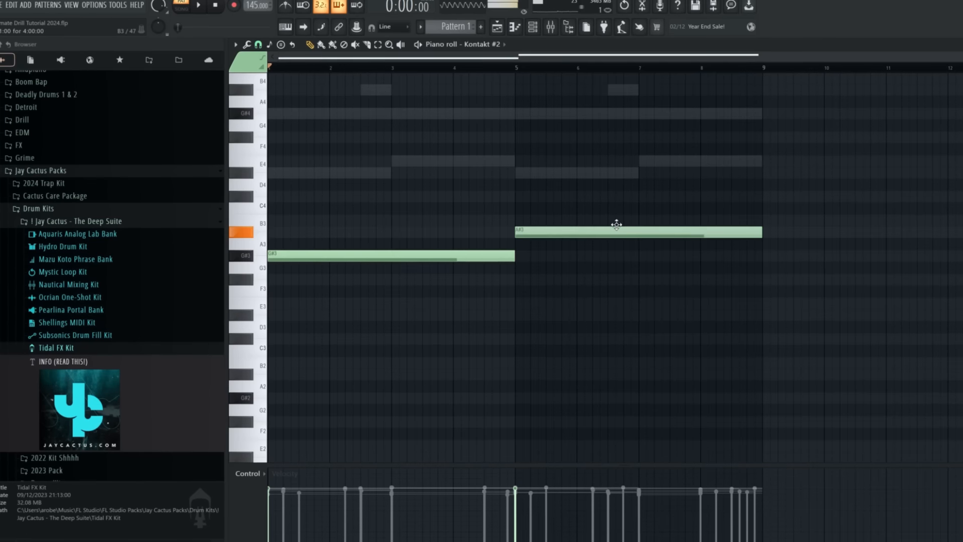
left_click_drag(615, 224, 615, 278)
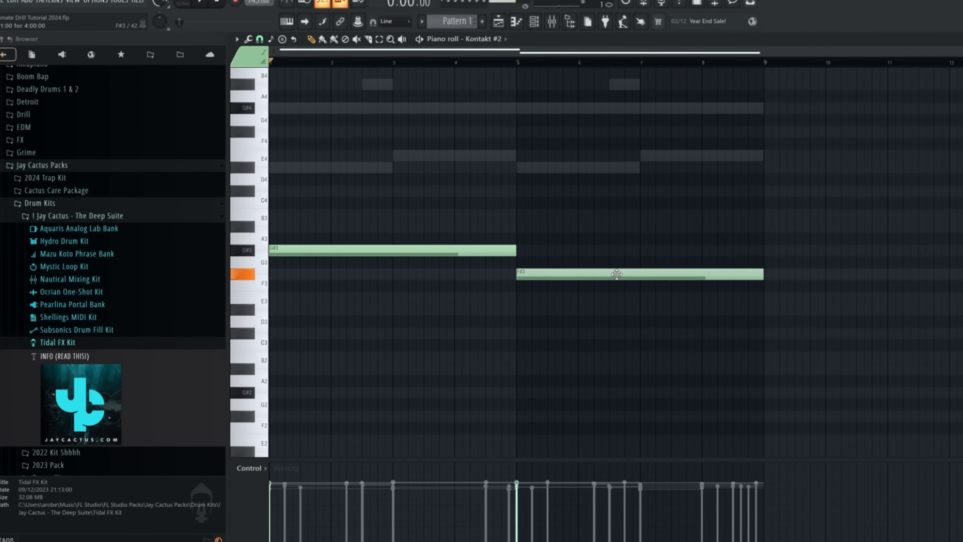
Step: Check the track levels in the mixer and bring up the channel rack
left_click(548, 29)
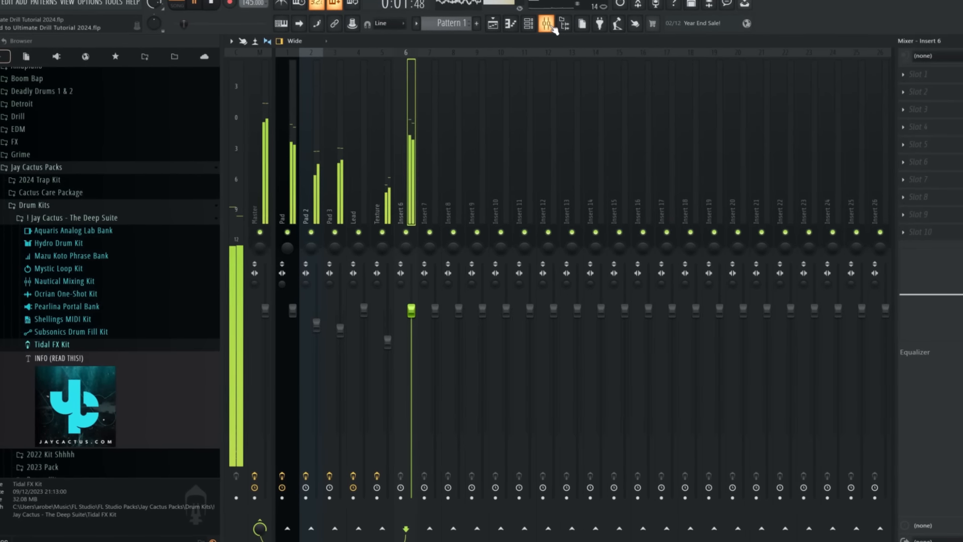
left_click(554, 28)
left_click(530, 24)
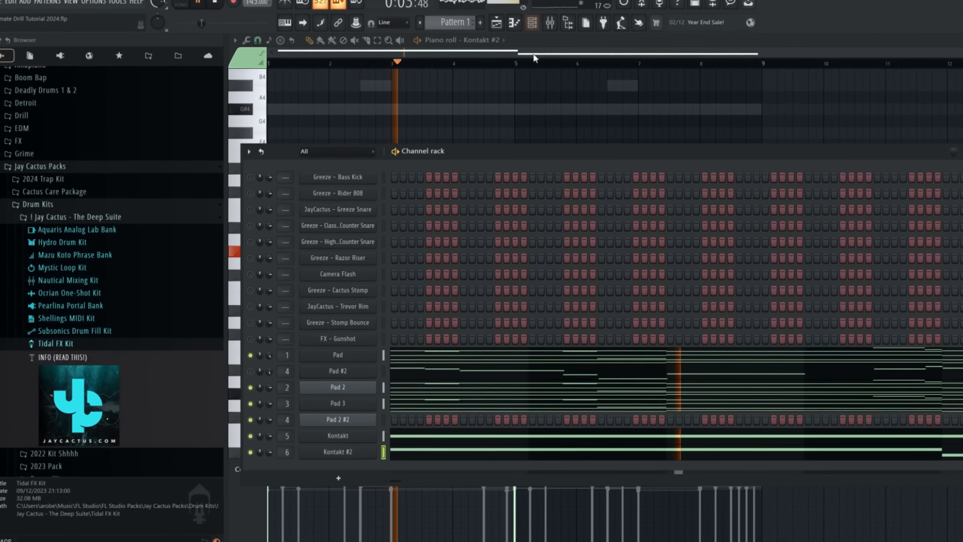
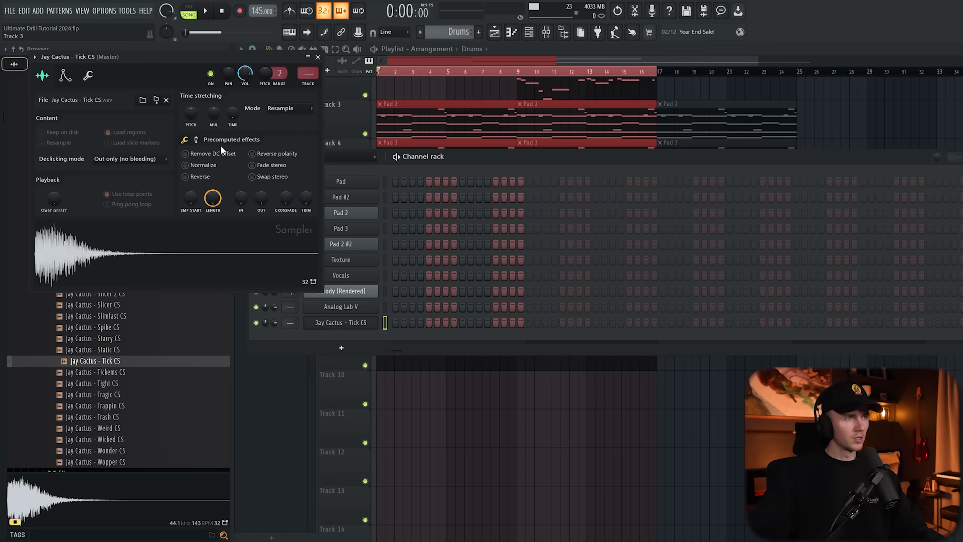
Step: Try the Jay Cactus - Tick CS sample at another pitch on its sampler keyboard, and reposition its D5 note in the piano roll
left_click(86, 78)
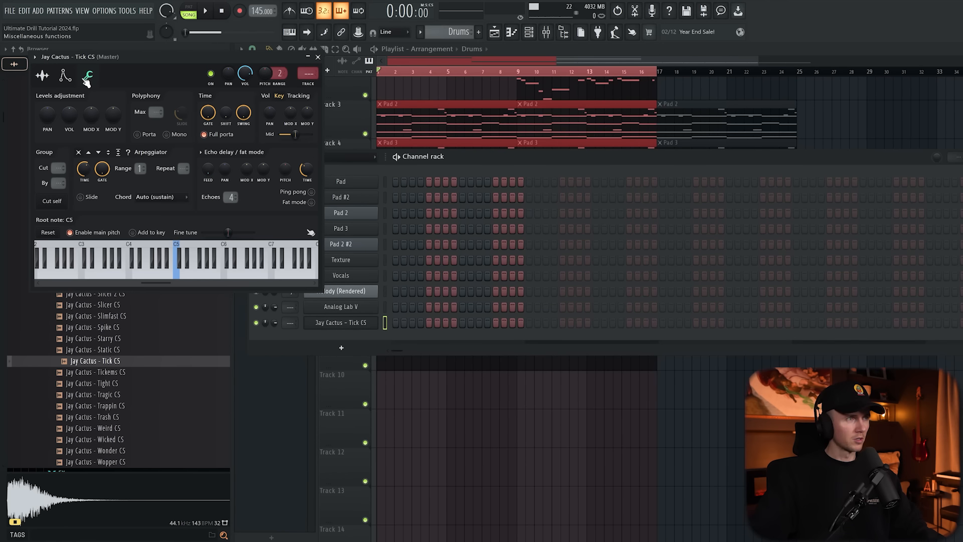
left_click(208, 277)
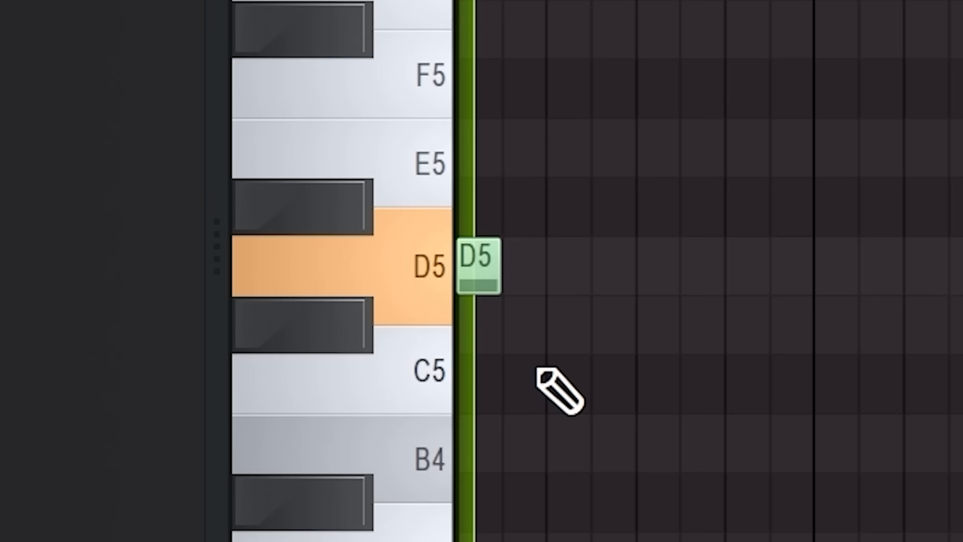
left_click_drag(477, 264, 482, 279)
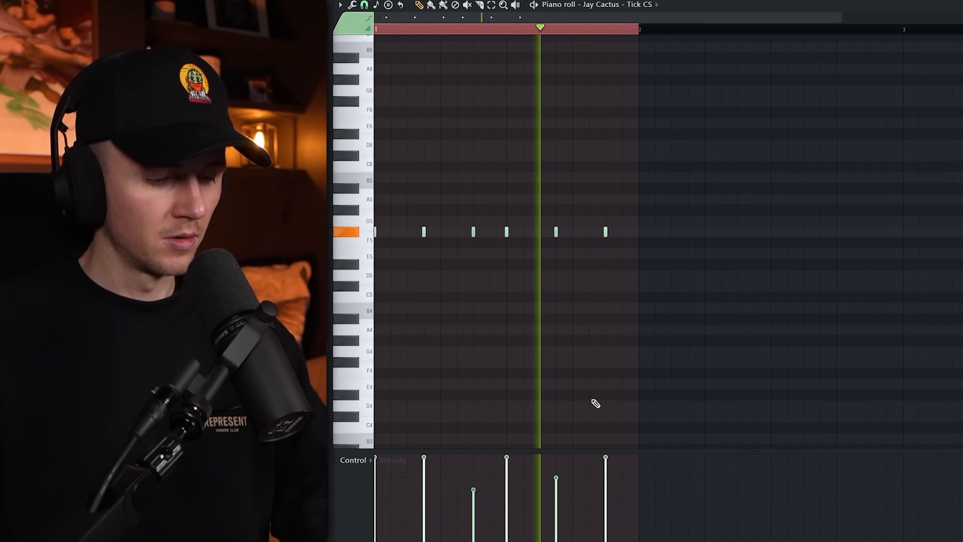
Step: Duplicate the one-bar Tick CS rhythm into a second bar, and repeat the two bars to fill four bars
key("ctrl+b")
scroll(594, 400, "down", 3)
key("ctrl+d")
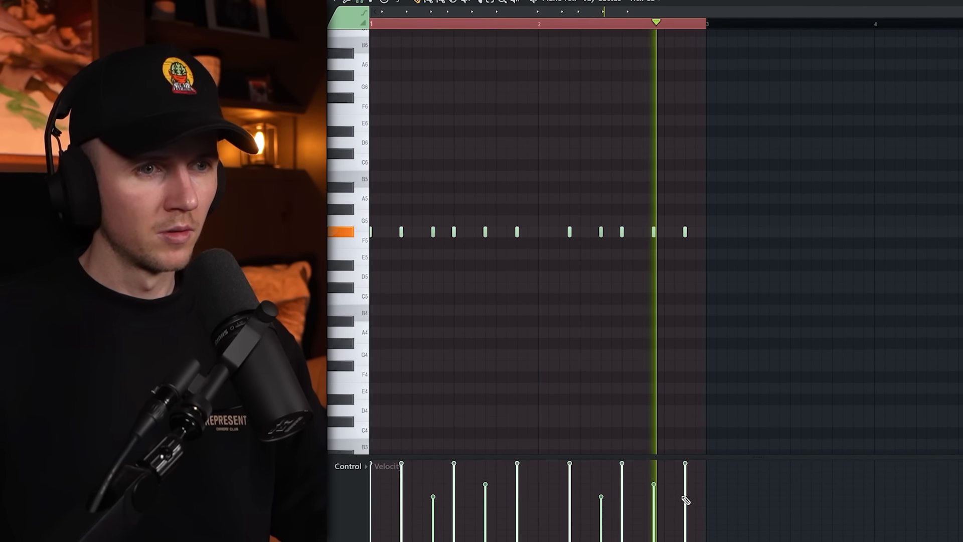
key("ctrl+b")
scroll(708, 331, "down", 2)
key("ctrl+a")
key("ctrl+d")
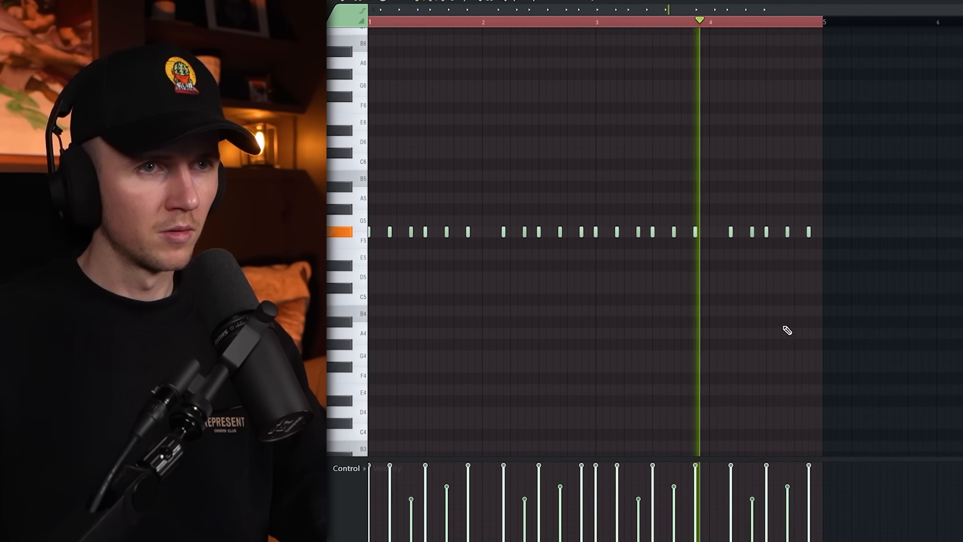
Step: Duplicate the four-bar Tick CS pattern into bars 5 to 8
key("ctrl+b")
scroll(783, 287, "down", 3)
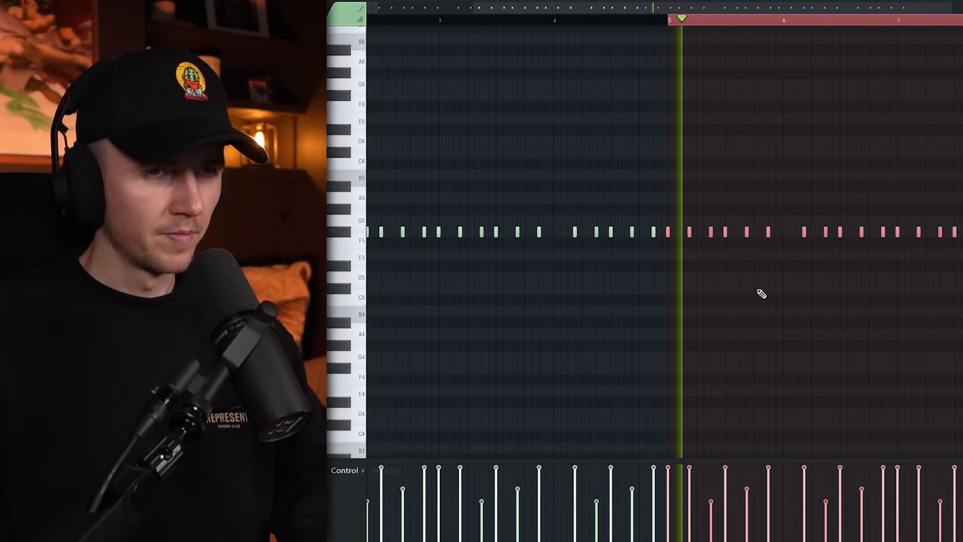
key("ctrl+a")
key("ctrl+d")
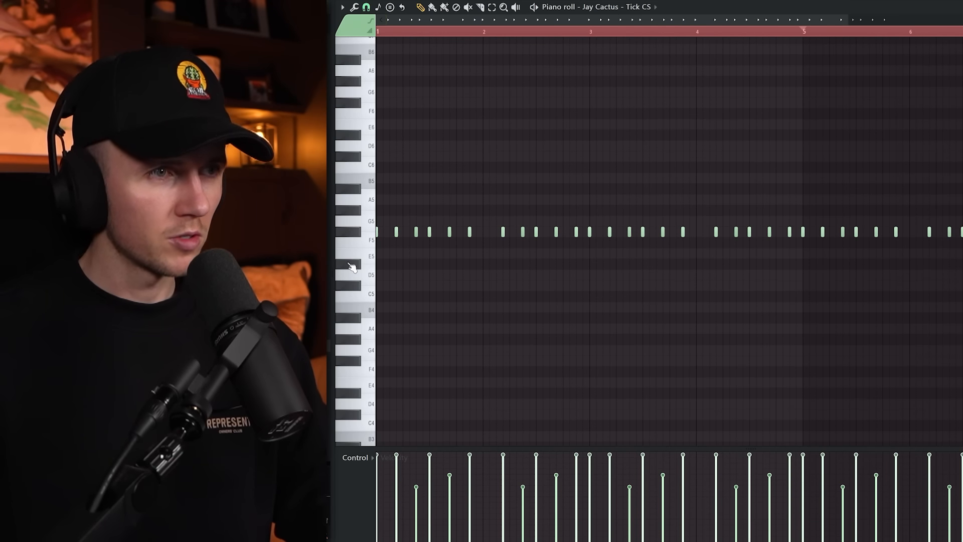
Step: Add a low-velocity ghost hit in bar 1 and a C#6 roll with rising velocities before bar 2's first hit
scroll(389, 235, "up", 2)
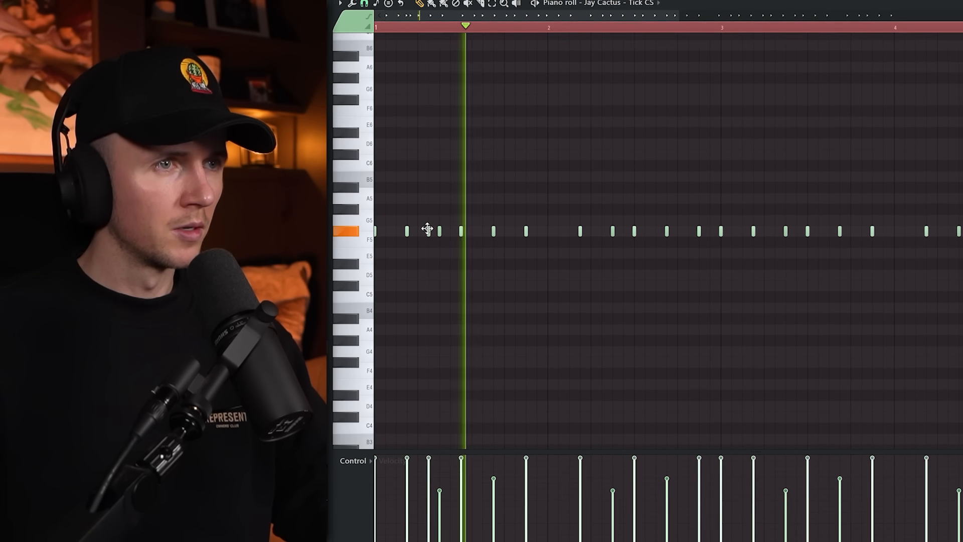
key("space")
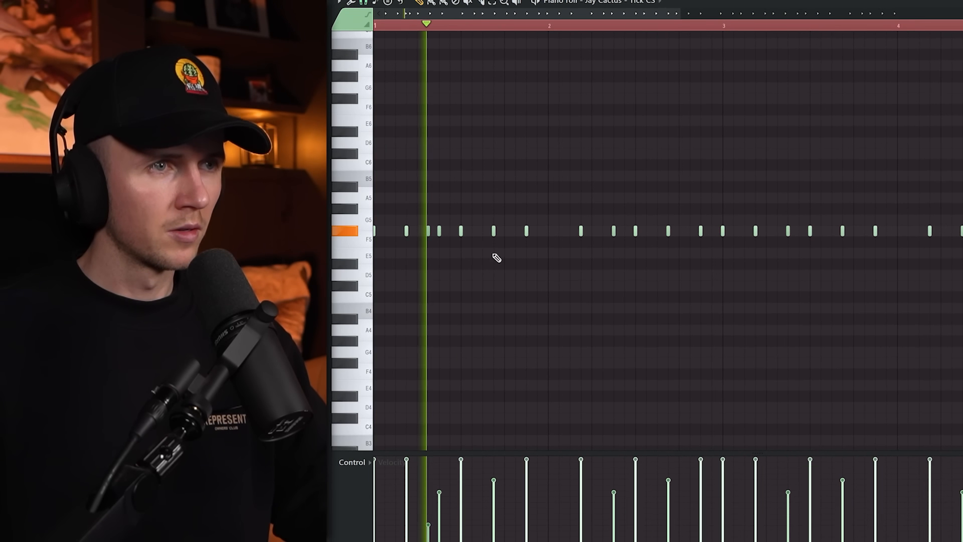
left_click(570, 221)
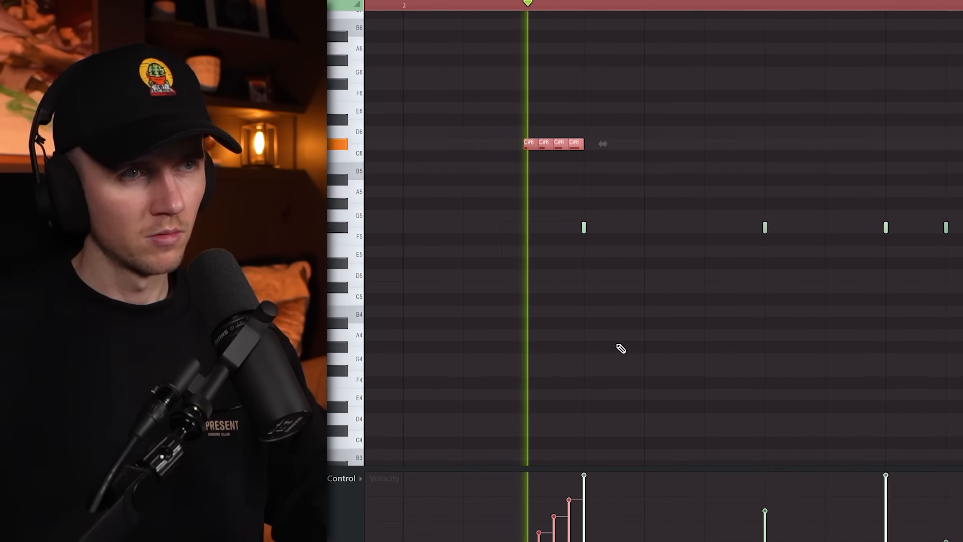
Step: Chop the F#6 note at the end of bar 2 into a fast roll, and duplicate the four edited bars into bars 5 to 8
scroll(621, 348, "down", 5)
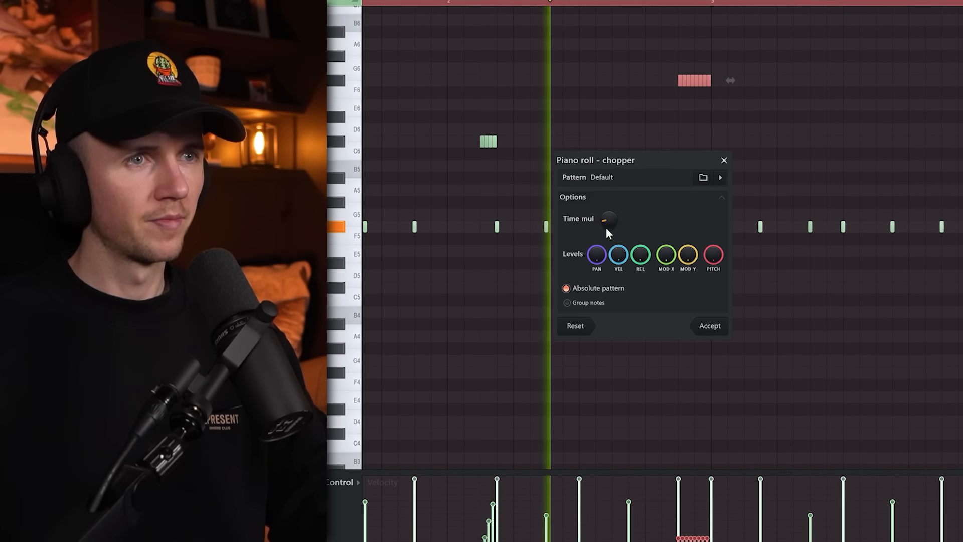
left_click_drag(606, 227, 606, 236)
left_click(713, 326)
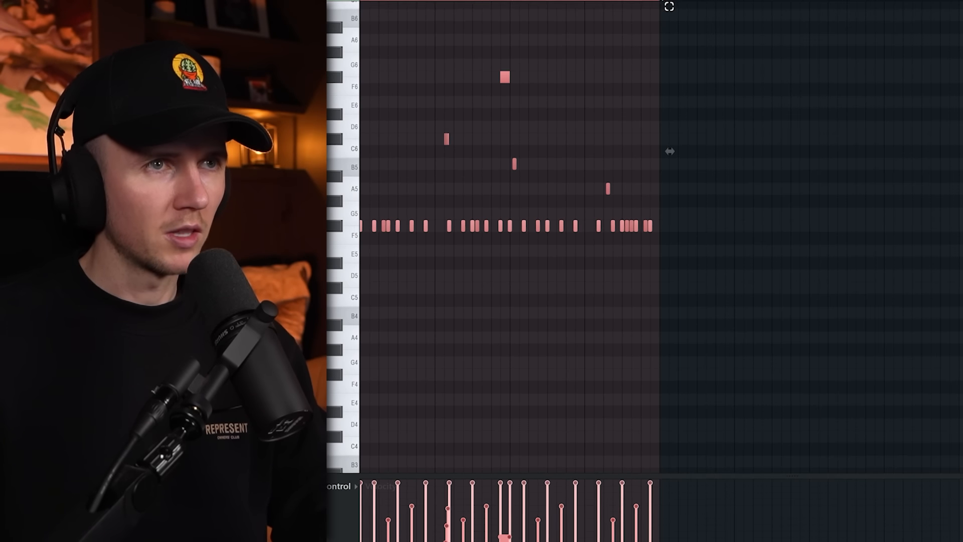
key("ctrl+b")
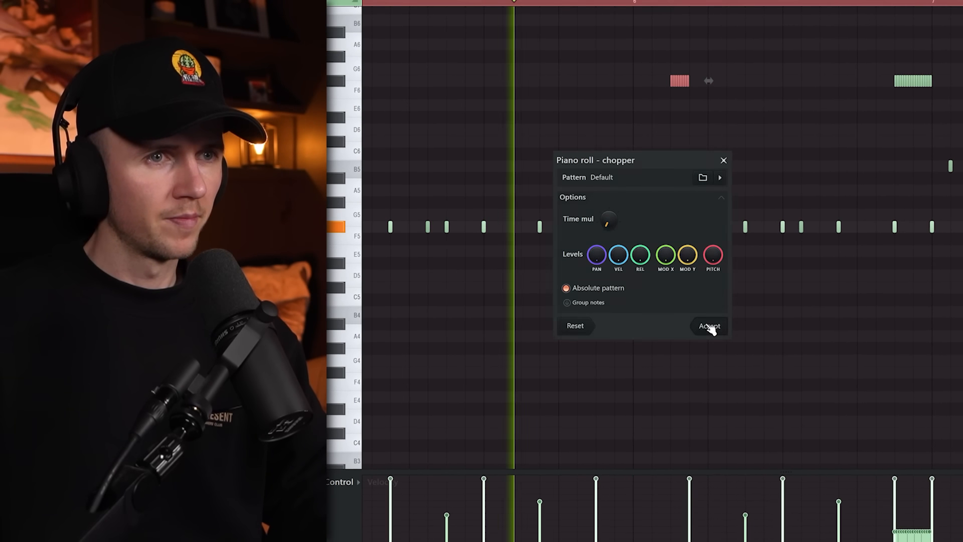
Step: Vary the second half with chopped F#6 and C#6 rolls in bar 6 and extra higher-pitched hits such as B5 in bar 8
left_click(708, 326)
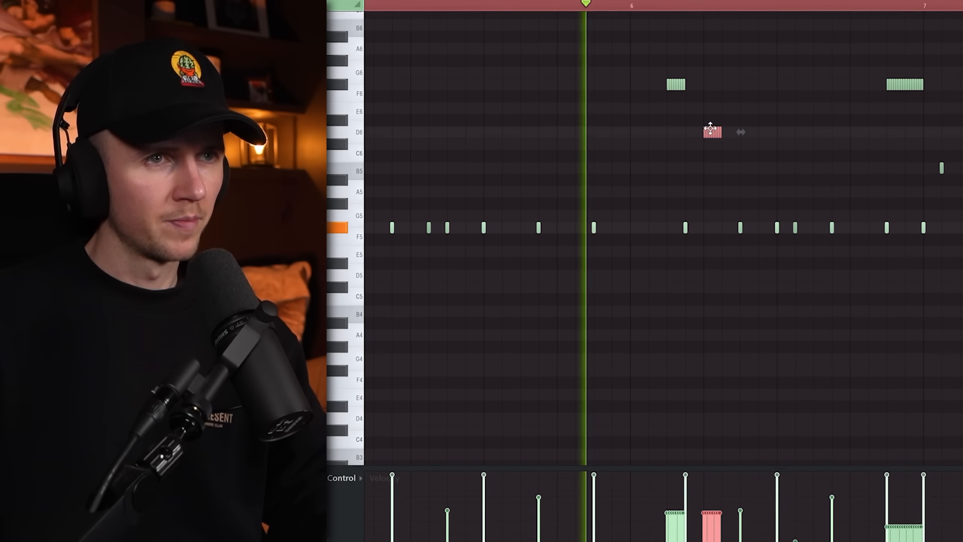
scroll(709, 129, "down", 1)
key("space")
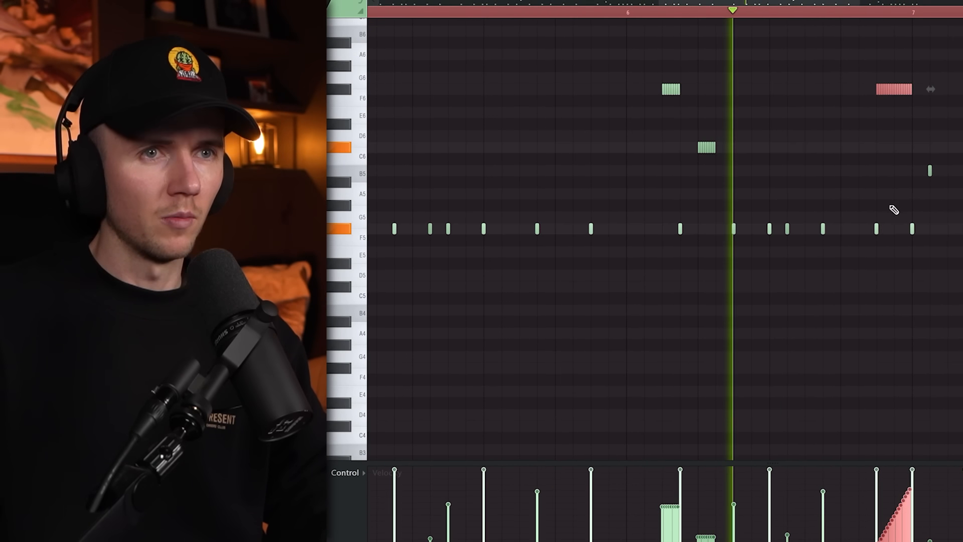
left_click(874, 236, "ctrl")
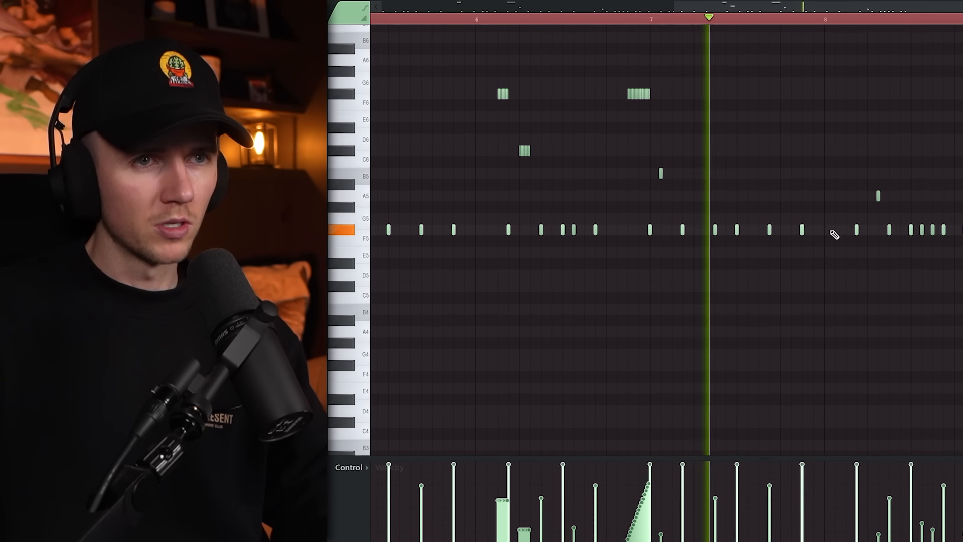
left_click(845, 173)
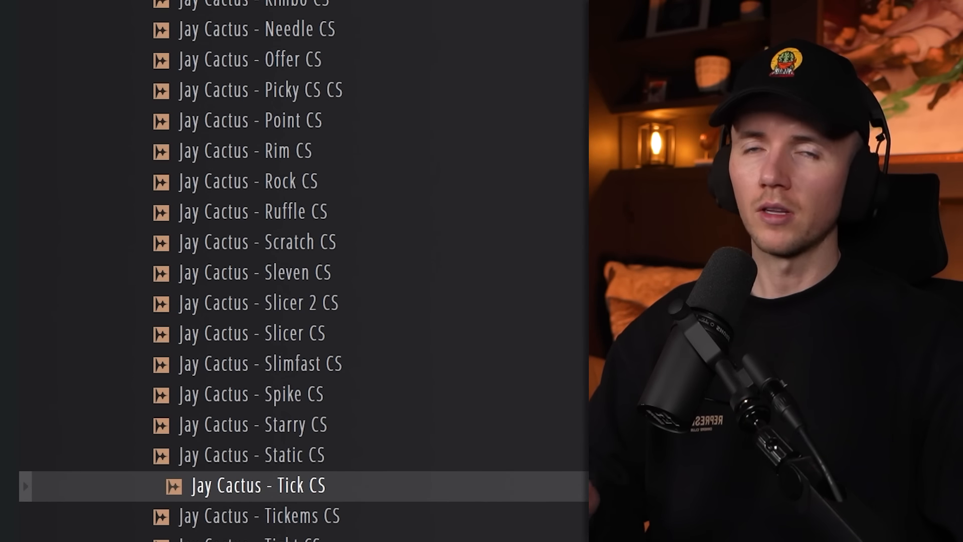
Step: Audition several Jay Cactus CS samples, including Slimfast CS and Slicer 2 CS, and load Jay Cactus - Wicked CS as a channel
left_click(437, 213)
left_click(402, 302)
left_click(387, 369)
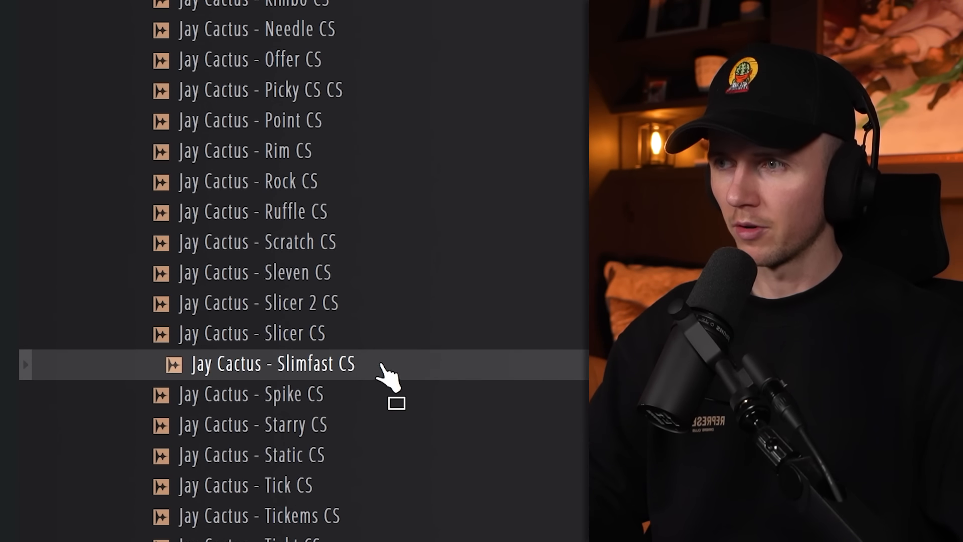
left_click(379, 334)
left_click(384, 312)
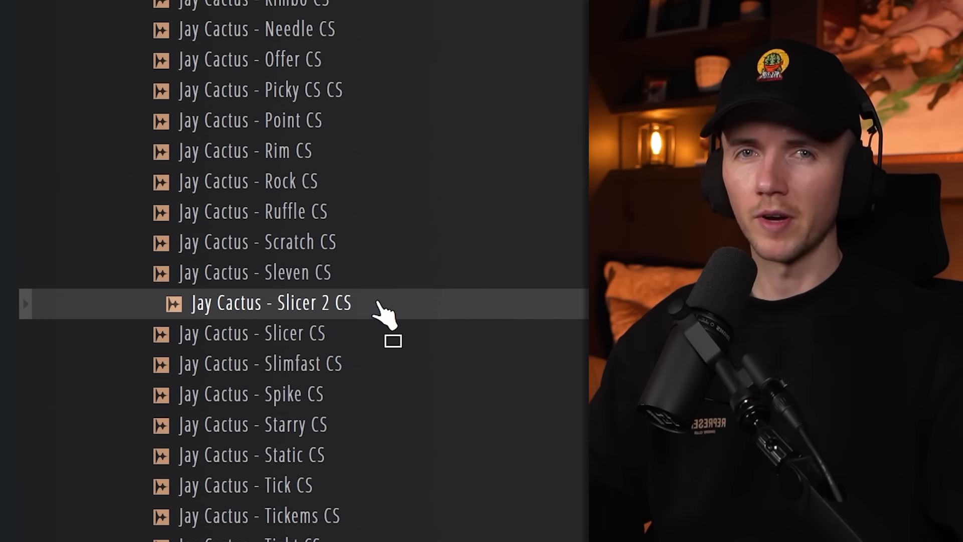
scroll(379, 314, "down", 5)
left_click(374, 474)
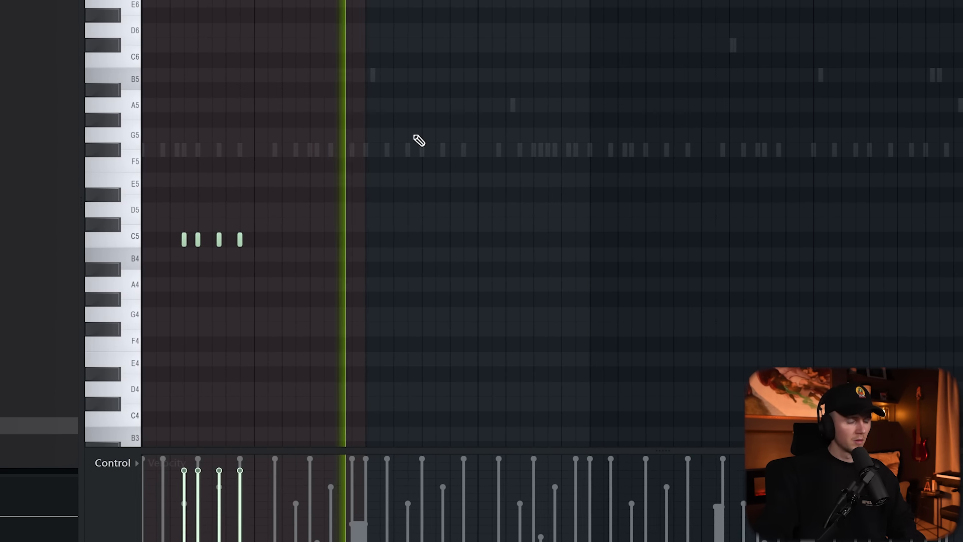
Step: Duplicate the Wicked CS hits into bar 3, and add a quiet C5 hit and a D5 hit there
key("ctrl+b")
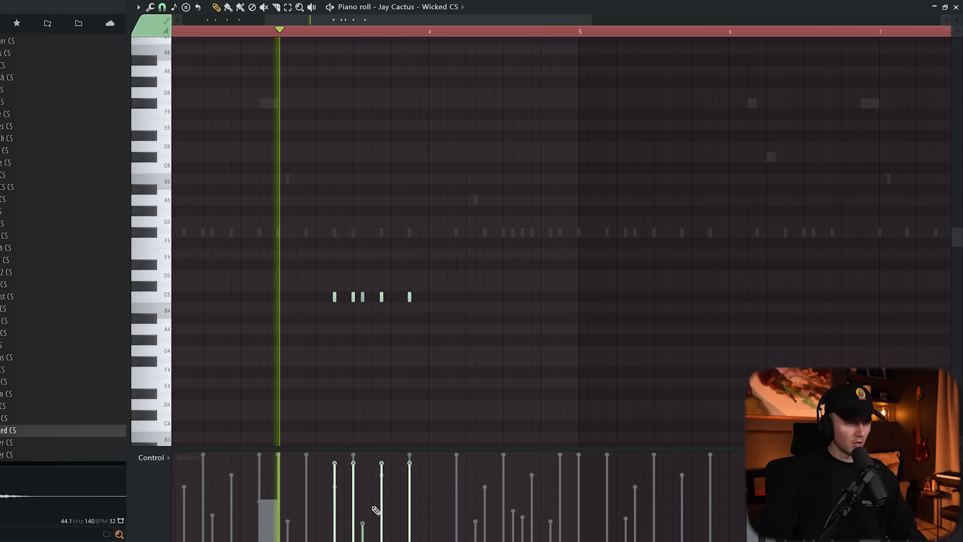
left_click(400, 276)
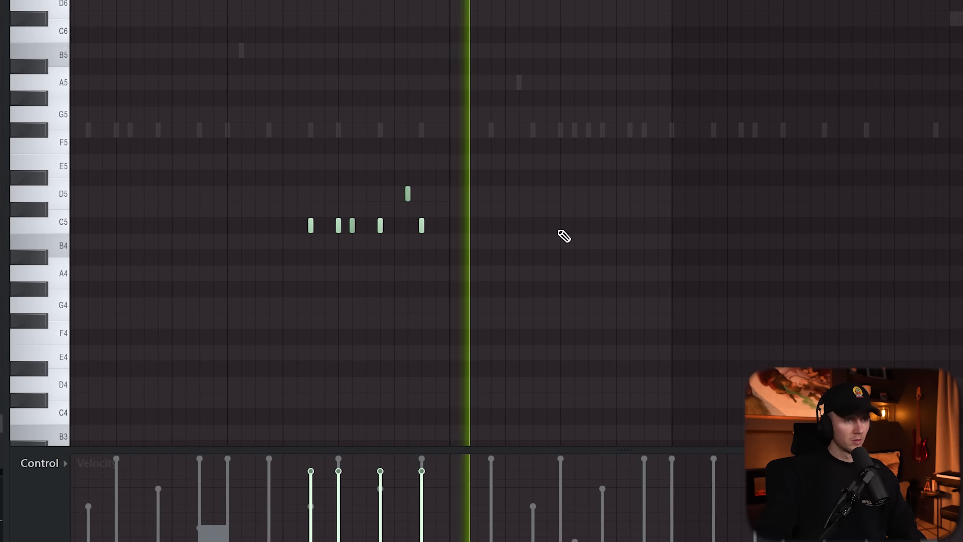
scroll(558, 230, "down", 3)
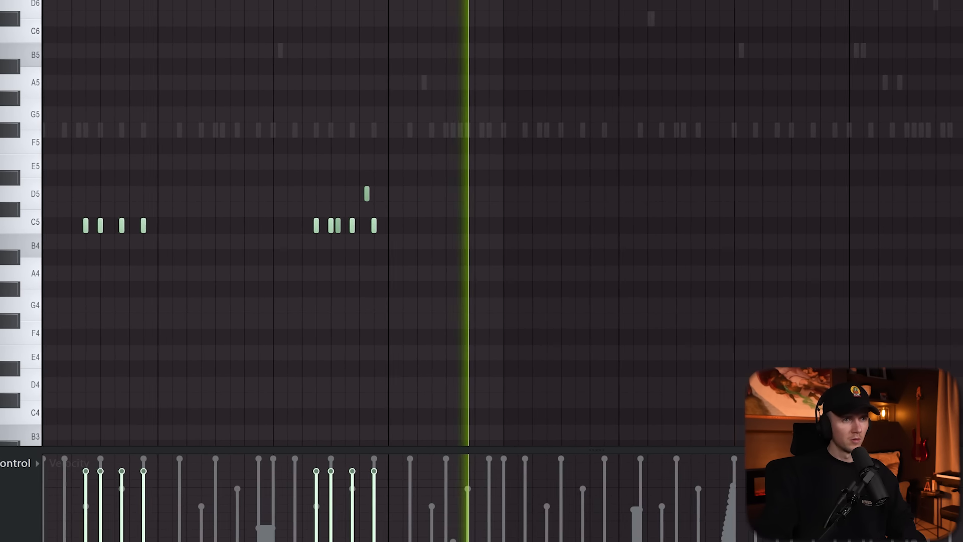
key("space")
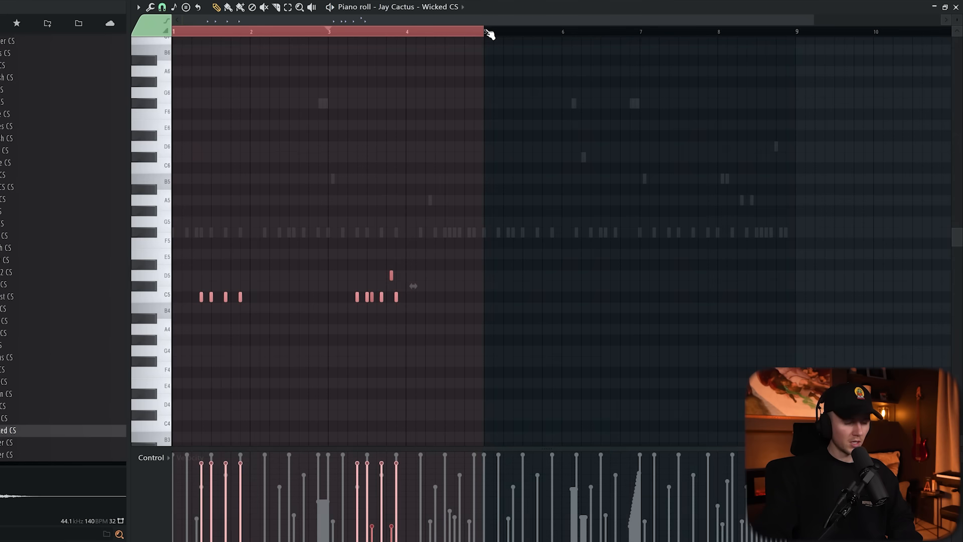
Step: Duplicate the four-bar Wicked CS pattern into bars 5 to 8, and add C5 and D5 hits in bar 8
key("ctrl+b")
scroll(551, 308, "up", 2)
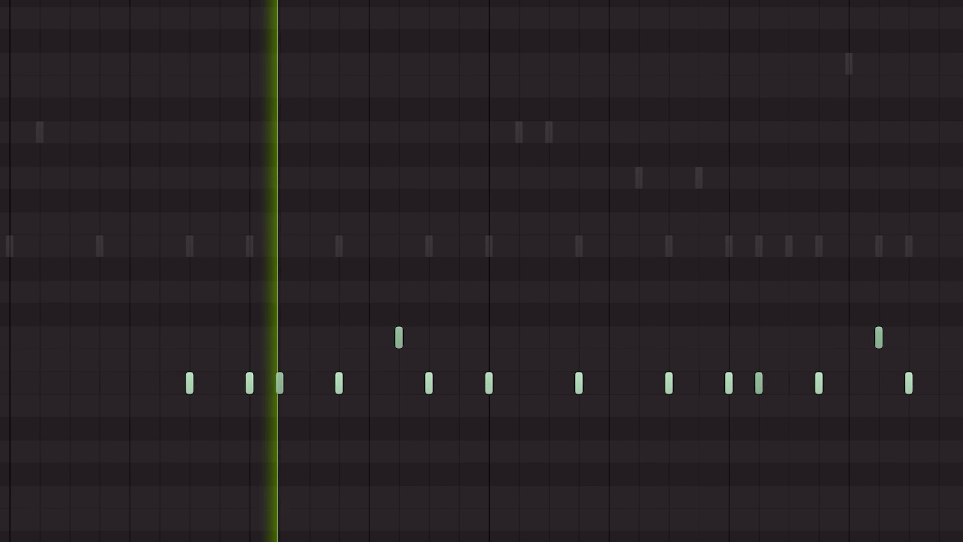
scroll(504, 538, "down", 1)
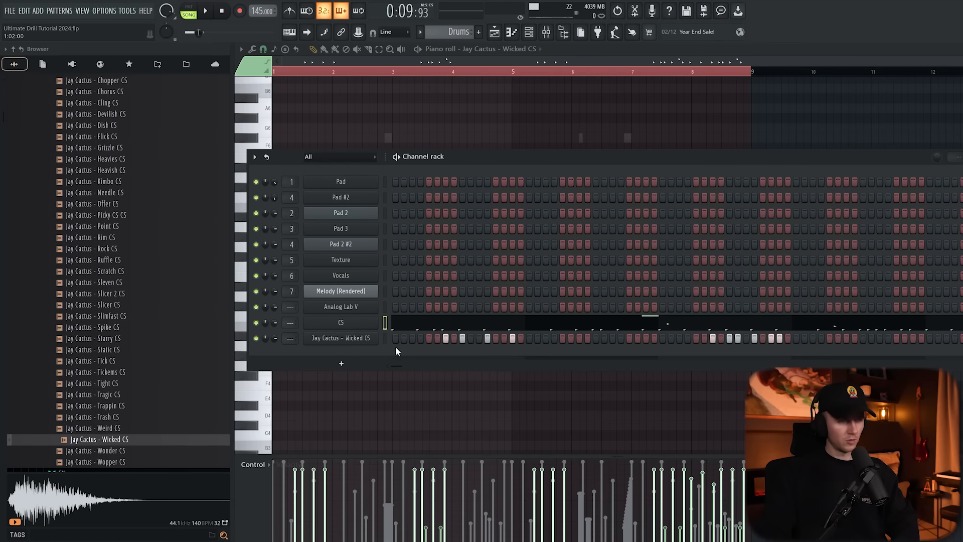
Step: Rename the Jay Cactus - Wicked CS channel as CS 2
right_click(377, 339)
left_click(402, 356)
type("CS 2")
key("Return")
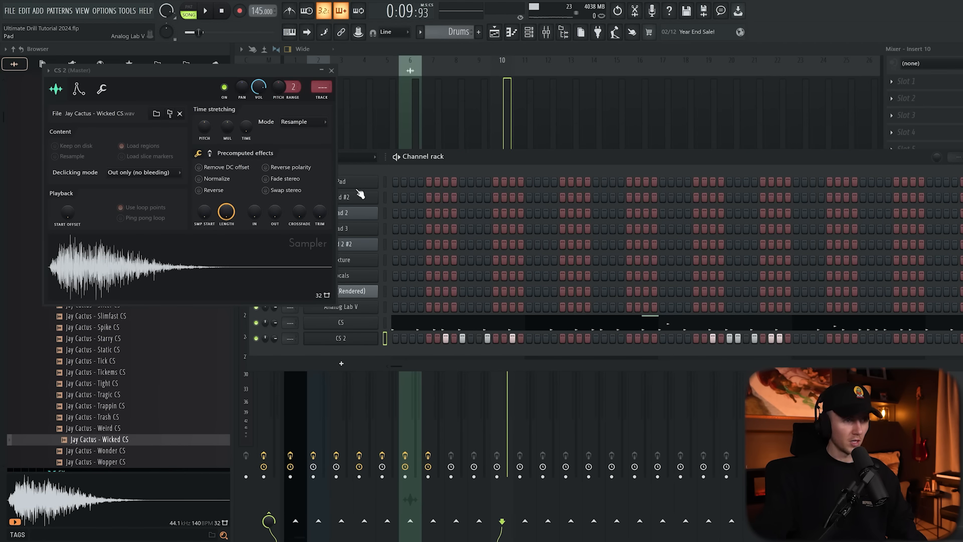
Step: Route the CS and CS 2 channels to mixer tracks 8 and 9, and play them back to check their levels
left_click(331, 71)
left_click(525, 117)
key("space")
key("space")
left_click(461, 189)
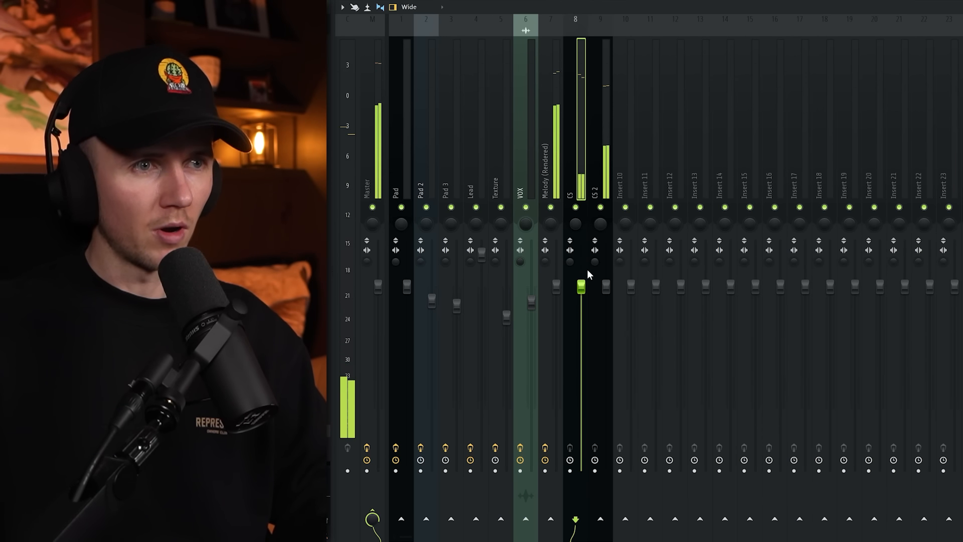
Step: Add the Fruity delay 2 effect to the CS 2 mixer track
left_click(597, 131)
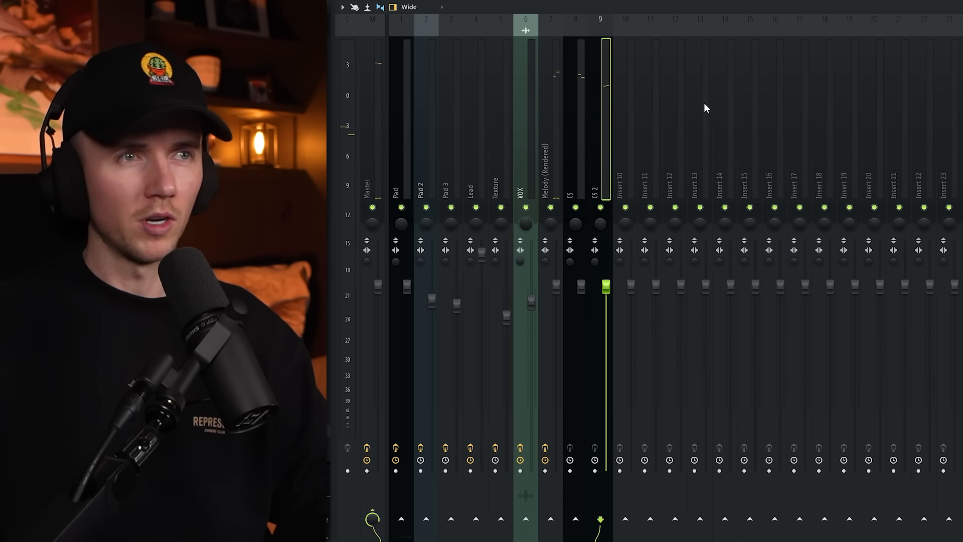
left_click(677, 520)
type("fruity delay")
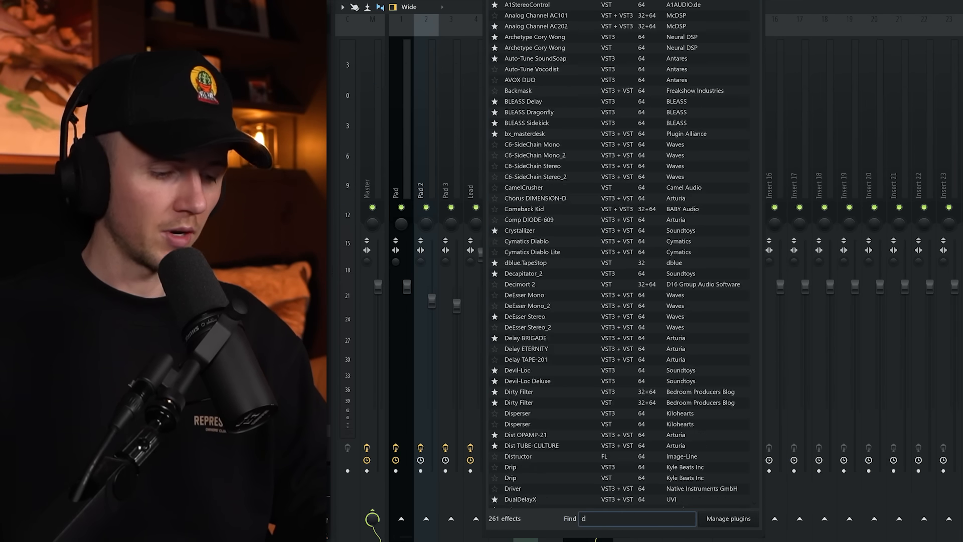
key("Return")
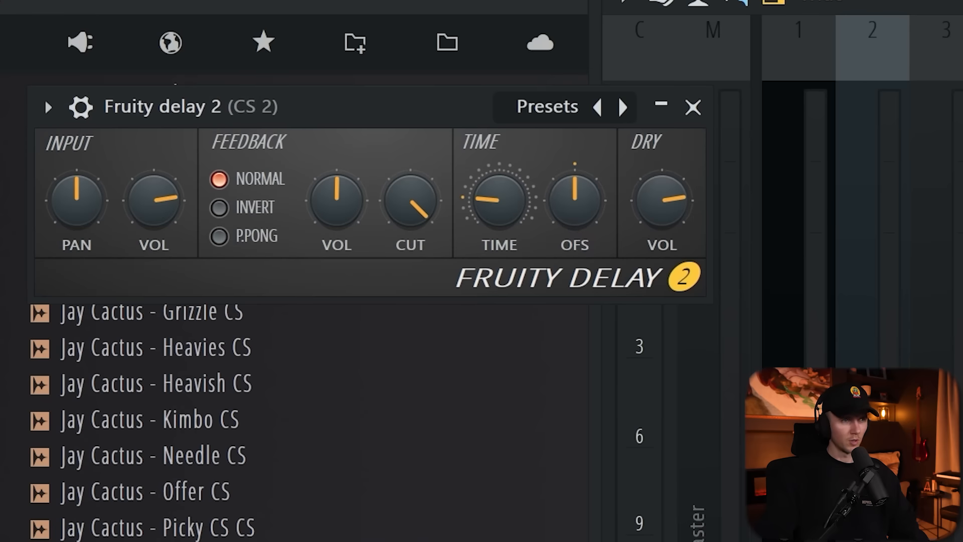
Step: Set Fruity delay 2 to ping-pong feedback with input panned right, a shorter time, and reduced feedback and input volumes
left_click_drag(510, 201, 509, 216)
left_click_drag(324, 215, 323, 238)
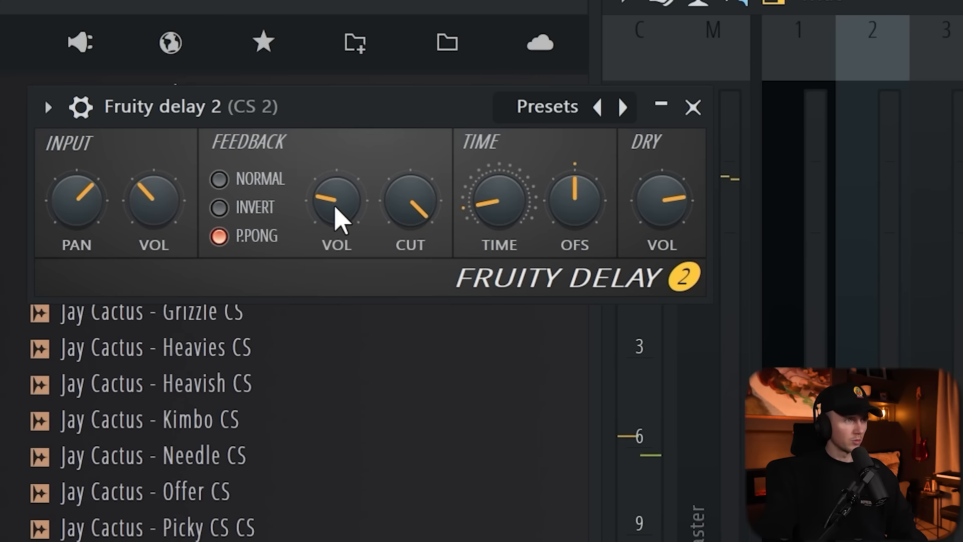
left_click_drag(335, 207, 335, 213)
left_click_drag(152, 208, 152, 199)
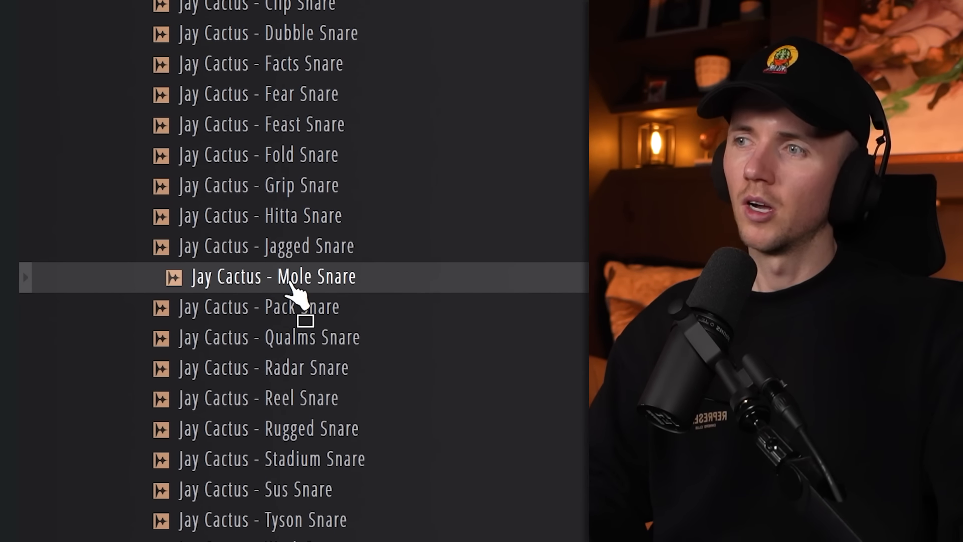
Step: Audition the snare samples from Mole Snare onward, load Jay Cactus - Wack Snare, and route it to mixer track 10
key("Down")
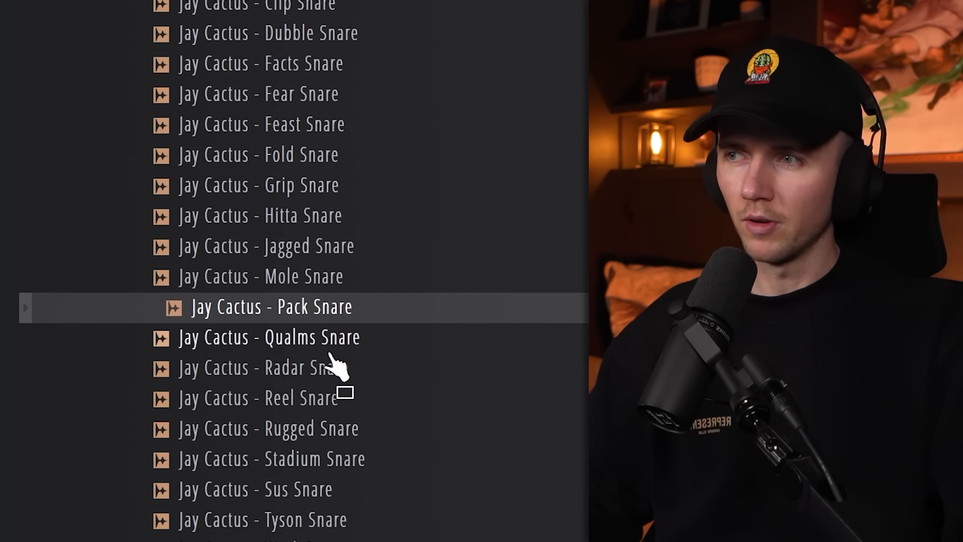
key("Down")
key("Down")
key("Down")
key("Down")
key("Down")
key("Down")
key("Down")
key("Down")
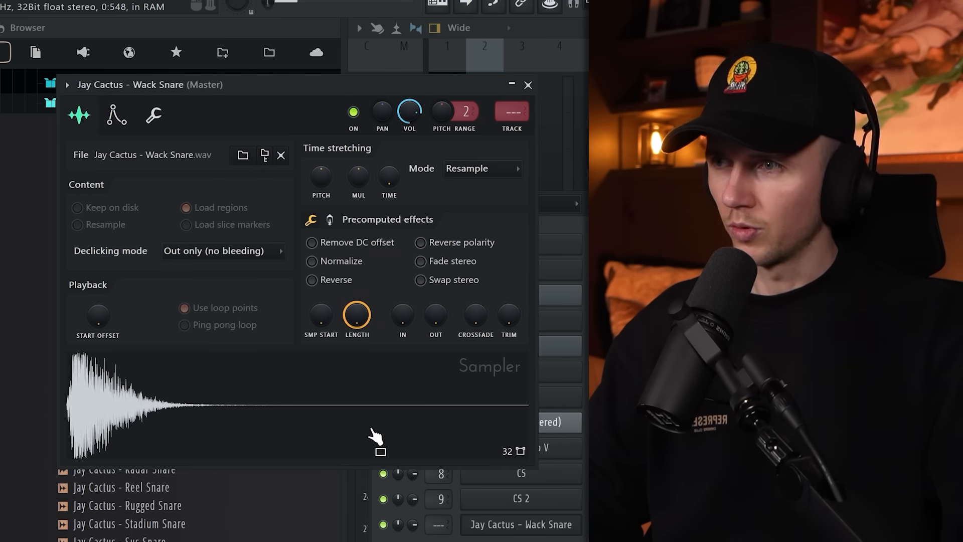
left_click(330, 220)
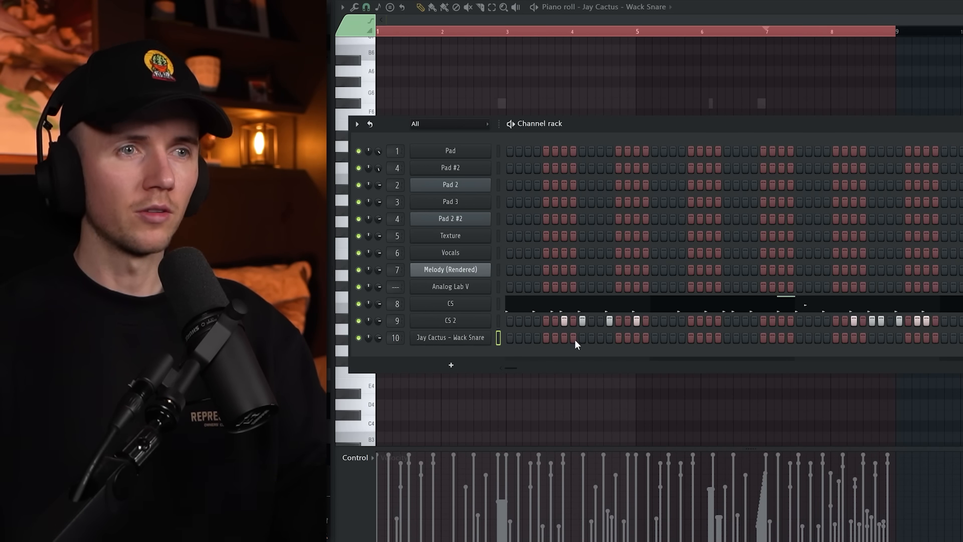
Step: Place Wack Snare hits on beat 3 of bar 1 and beat 4 of bar 2, and play them back
left_click(510, 338)
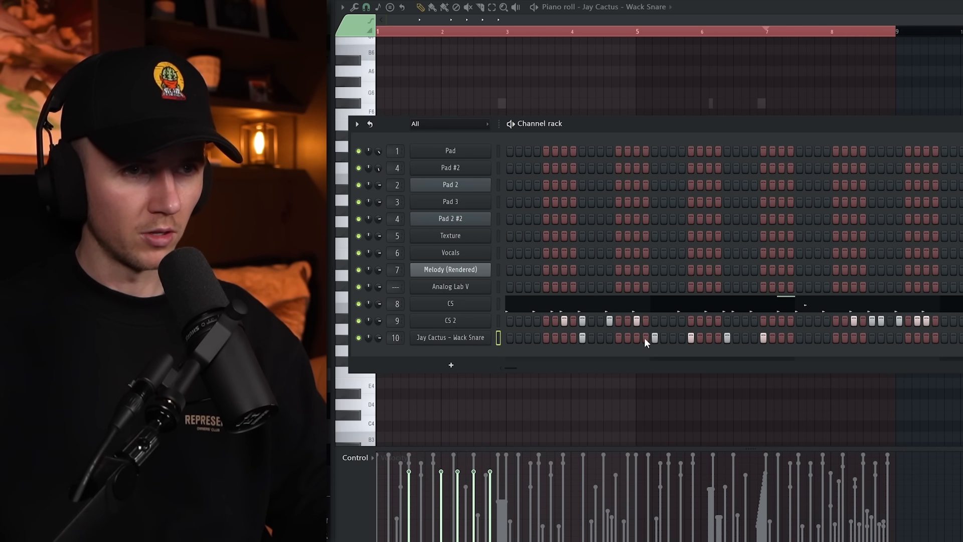
key("space")
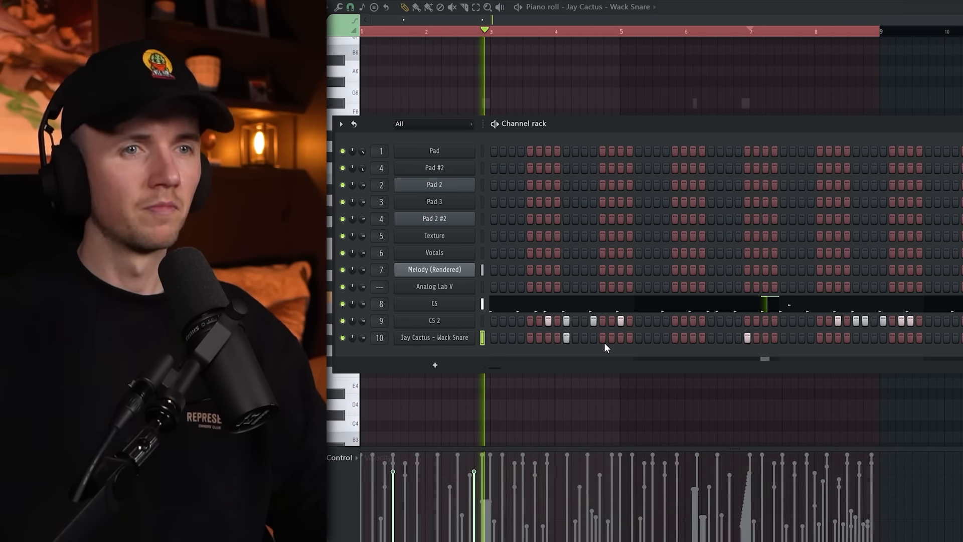
Step: Duplicate the two snare bars into bars 3 and 4, and shift the bar 4 snare hit two steps earlier
key("ctrl+b")
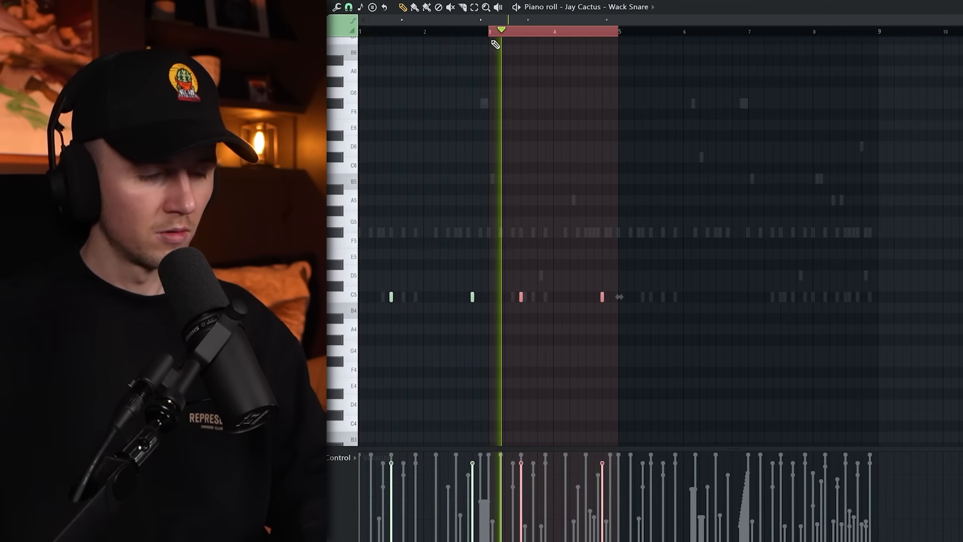
key("ctrl+a")
scroll(667, 149, "up", 2)
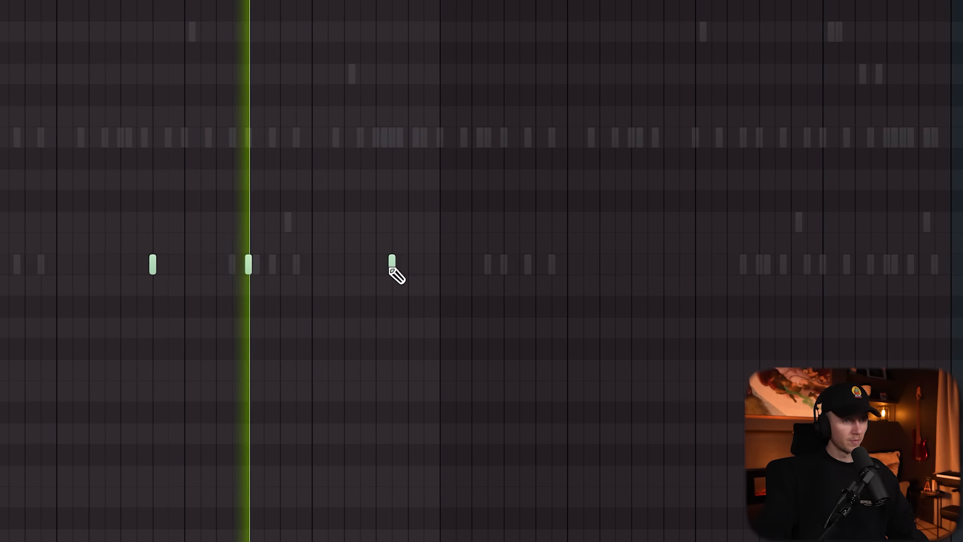
Step: Add a second snare hit late in bar 4, duplicate the pattern into bars 5 to 8, and vary the copy by adding and deleting hits
left_click(404, 265)
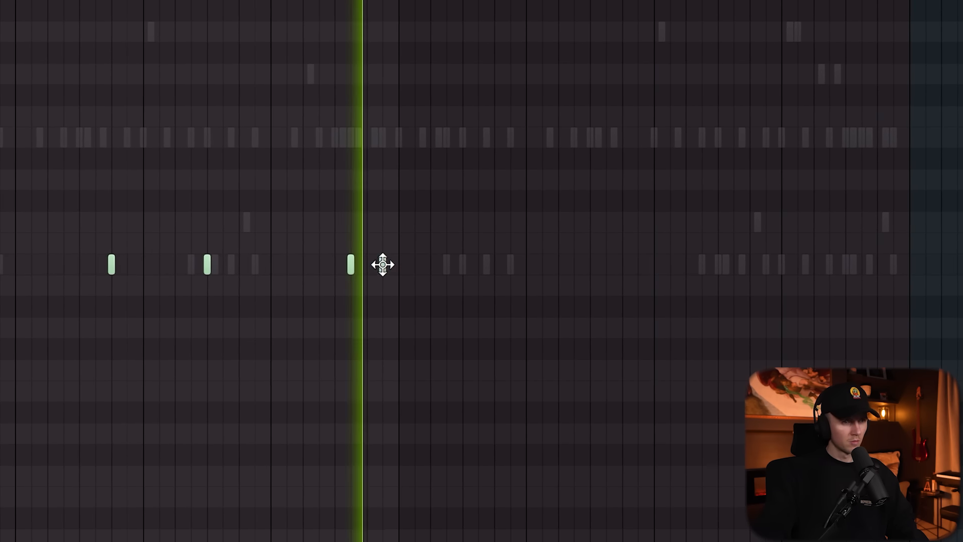
key("ctrl+a")
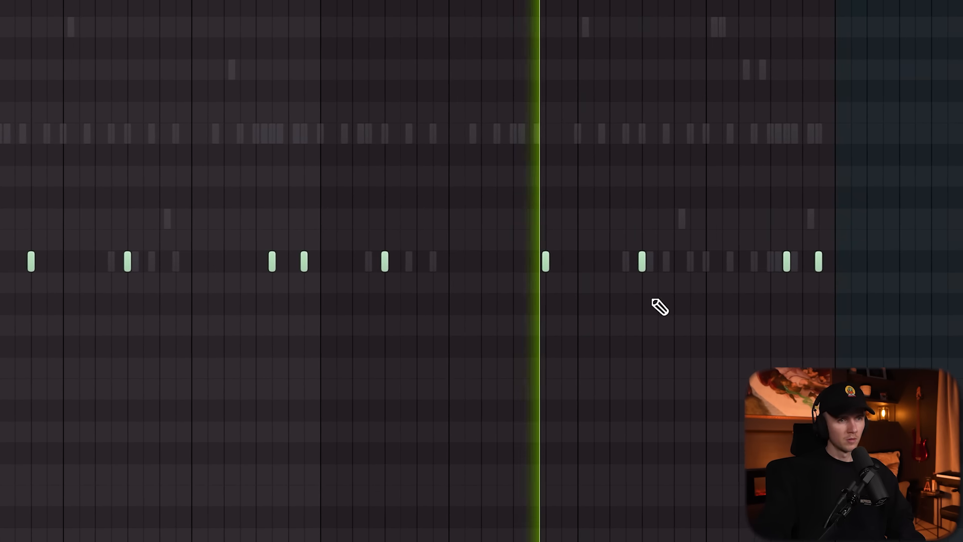
scroll(652, 297, "up", 2)
left_click(692, 262)
right_click(823, 261)
right_click(867, 261)
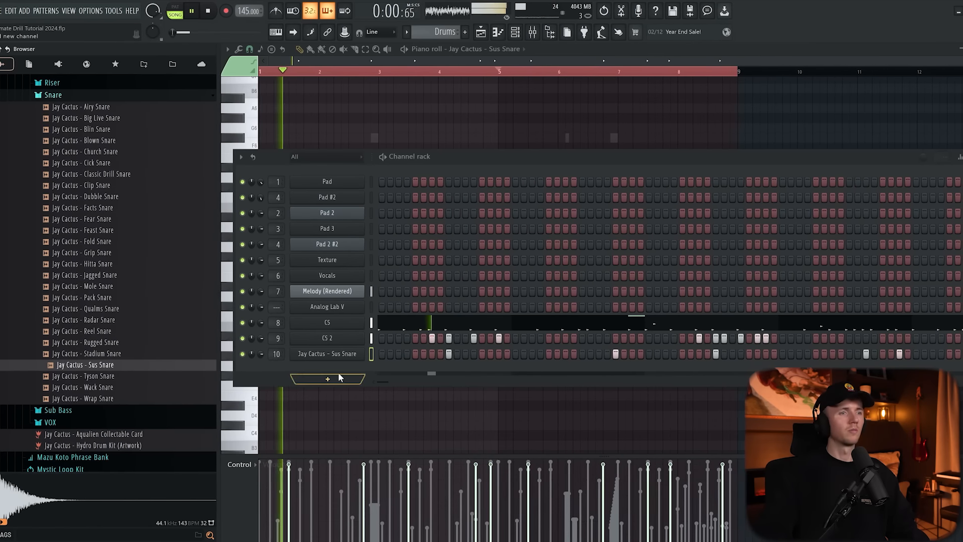
Step: Layer Jay Cactus - Wrap Snare in a second channel with the same pattern and unmute the Jay Cactus - Sus Snare channel
left_click(310, 357)
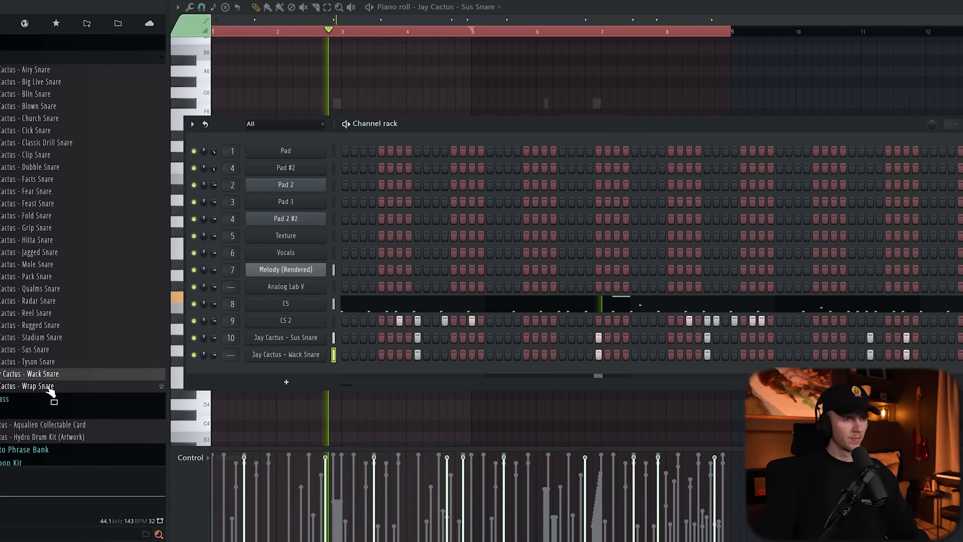
middle_click(56, 387)
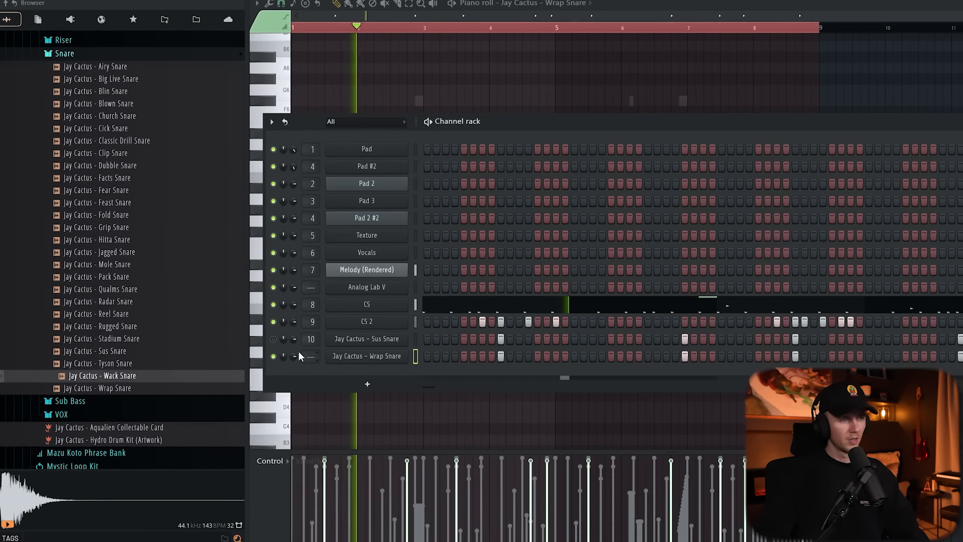
left_click(272, 340)
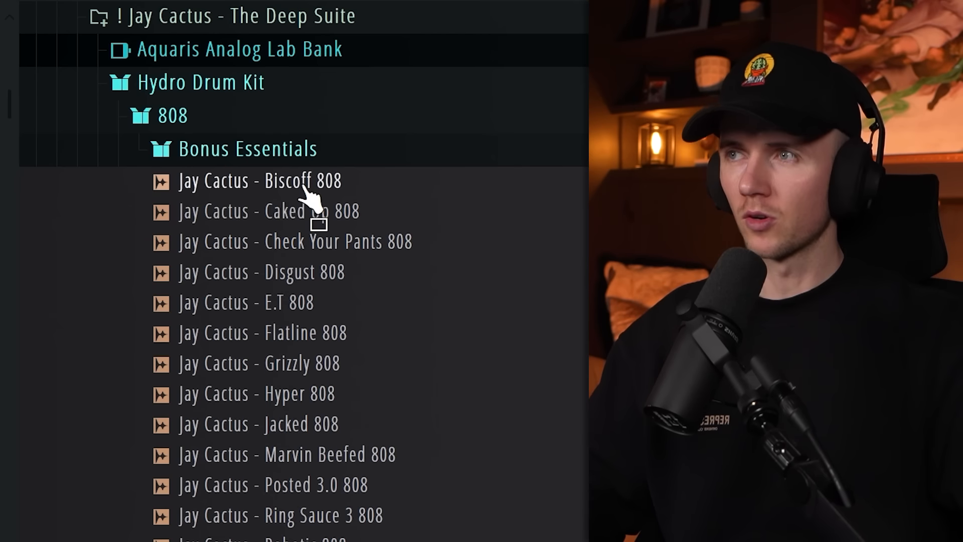
Step: Audition 808 samples in the Hydro Drum Kit, including Essential Evil and Essential Sauce from Bonus Essentials and Straigh Up, Static and Stacks
left_click(303, 158)
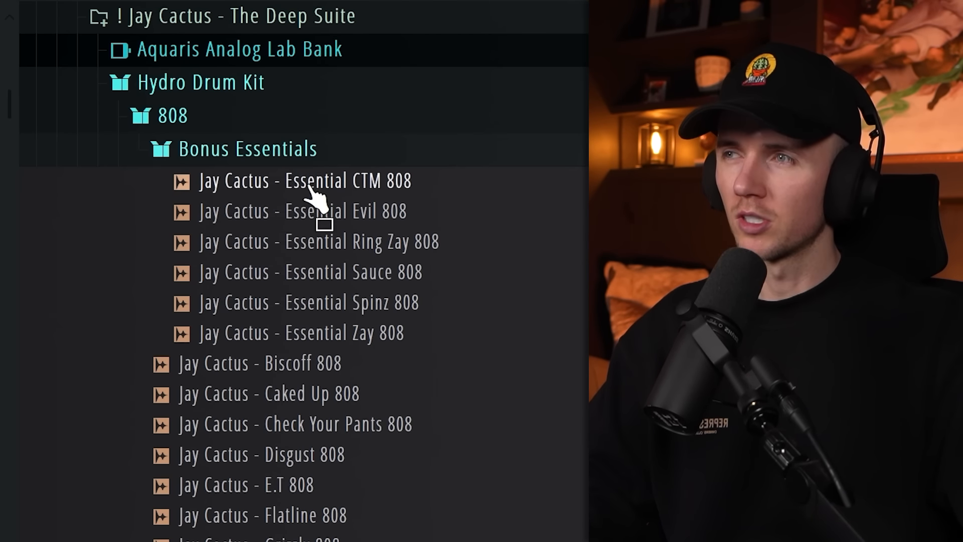
left_click(408, 225)
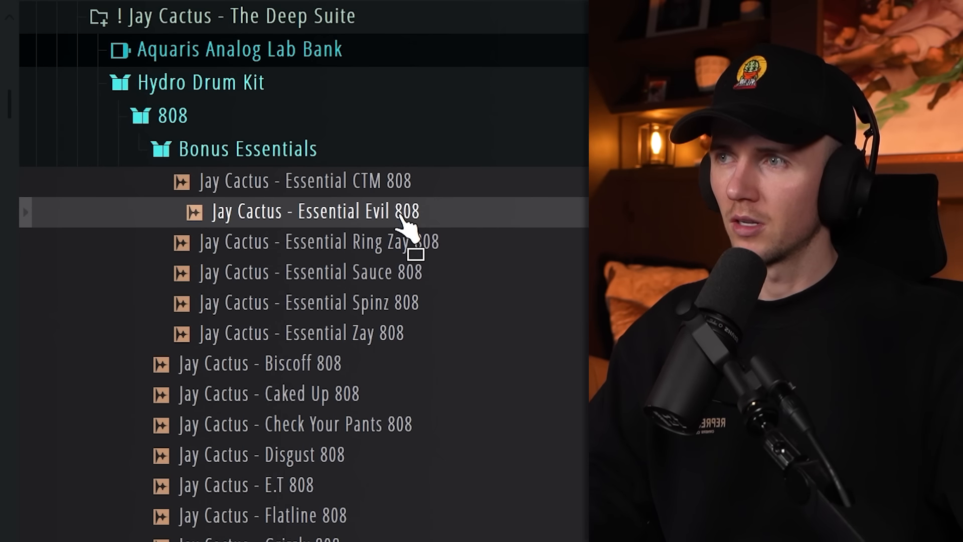
left_click(424, 272)
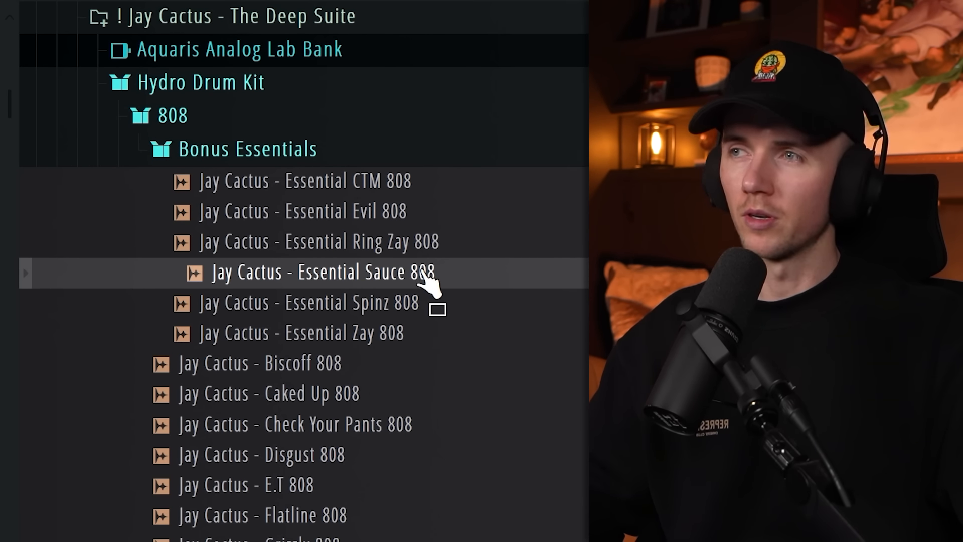
left_click(301, 160)
scroll(303, 166, "down", 3)
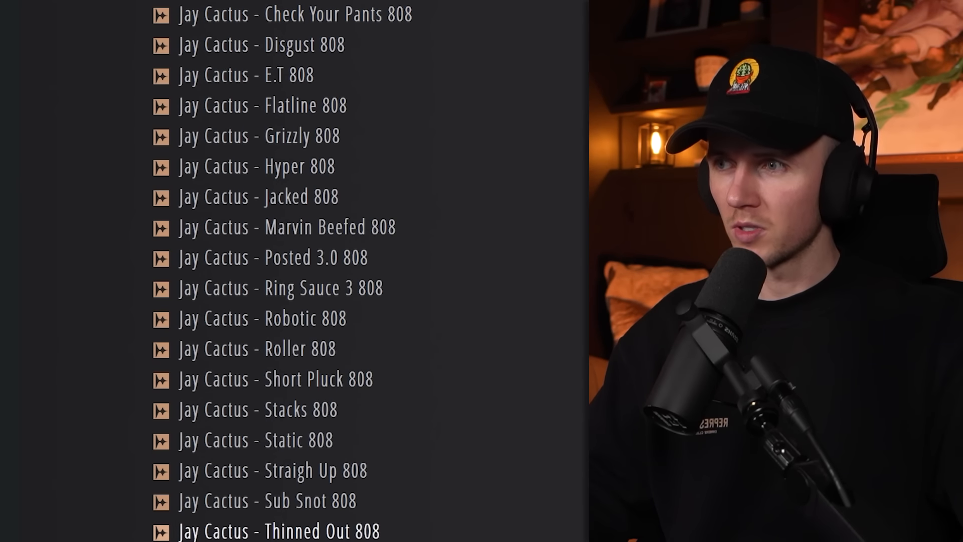
left_click(335, 474)
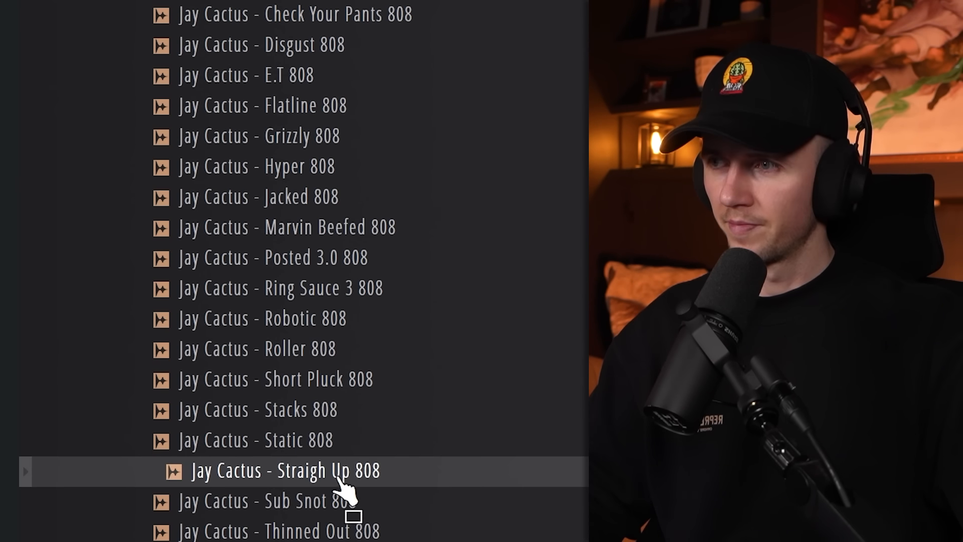
left_click(335, 444)
left_click(342, 409)
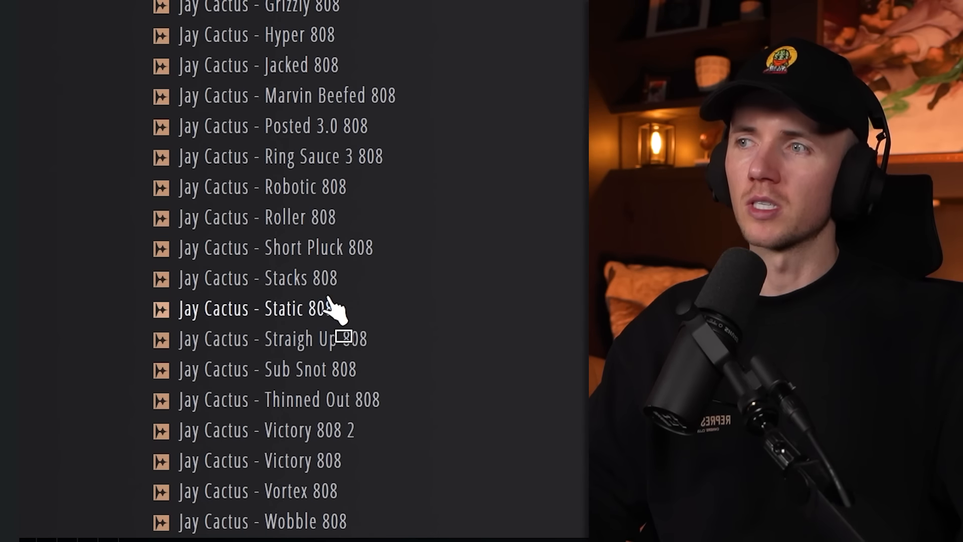
Step: Audition Jay Cactus - Backwood 808 in the Chaos Drum Kit and Greeze - Rider 808 in The Vault 2.0's UK Drill kit
left_click_drag(329, 297, 317, 7)
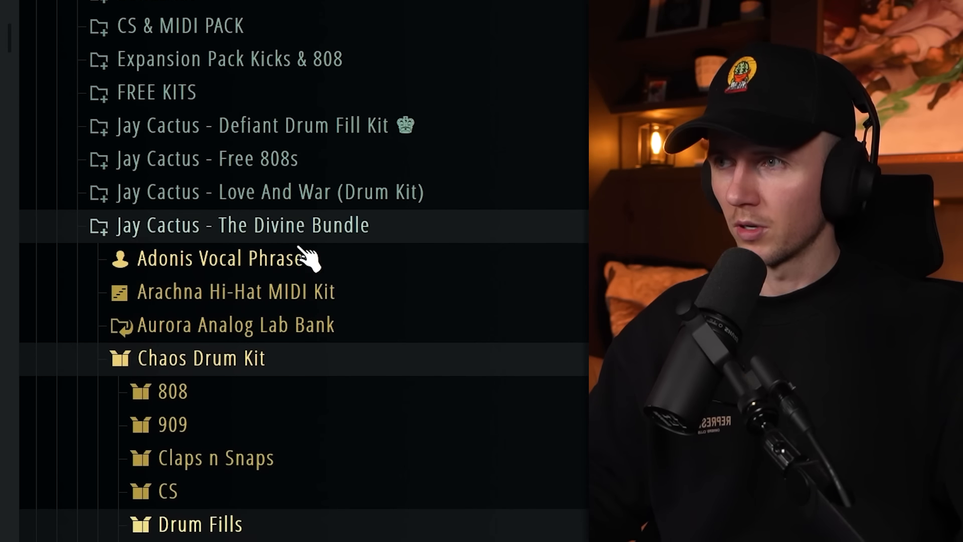
left_click(205, 397)
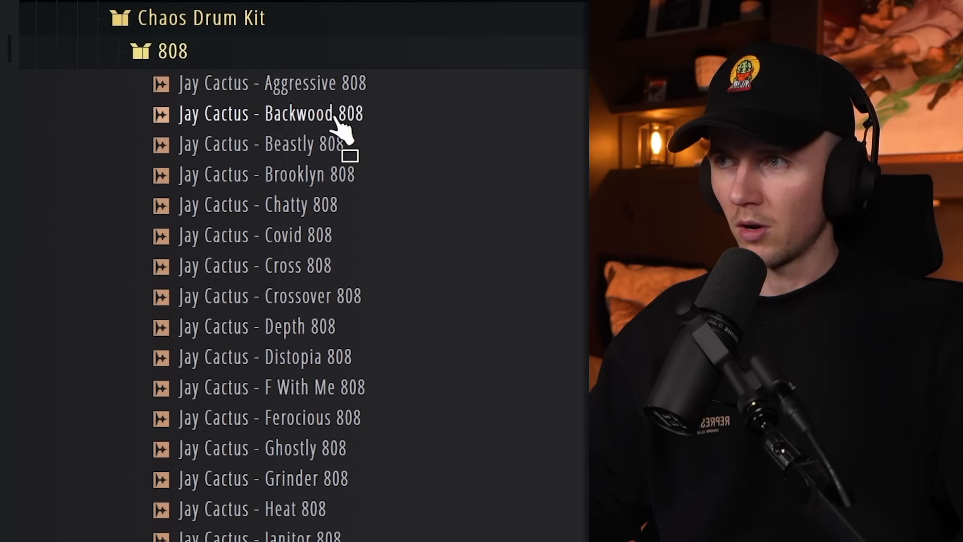
left_click(336, 118)
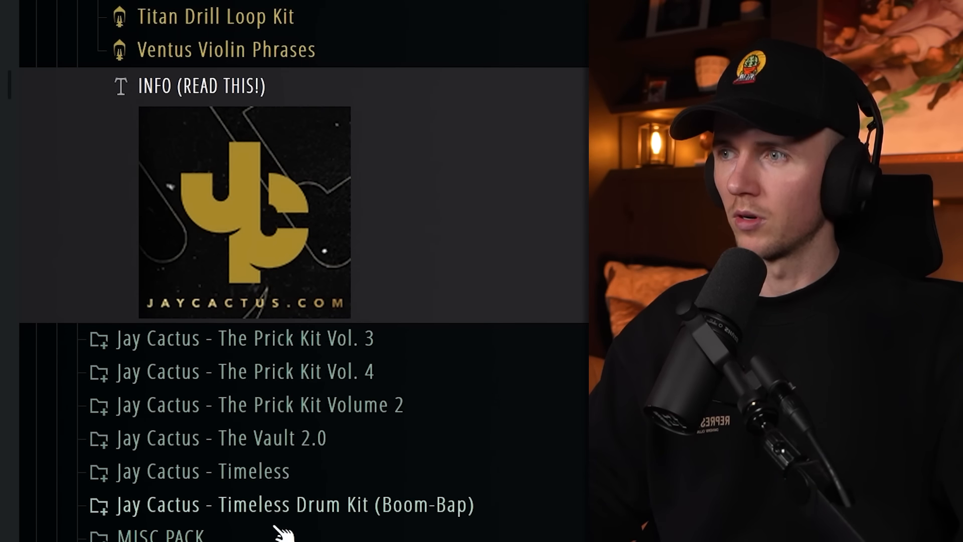
left_click(282, 437)
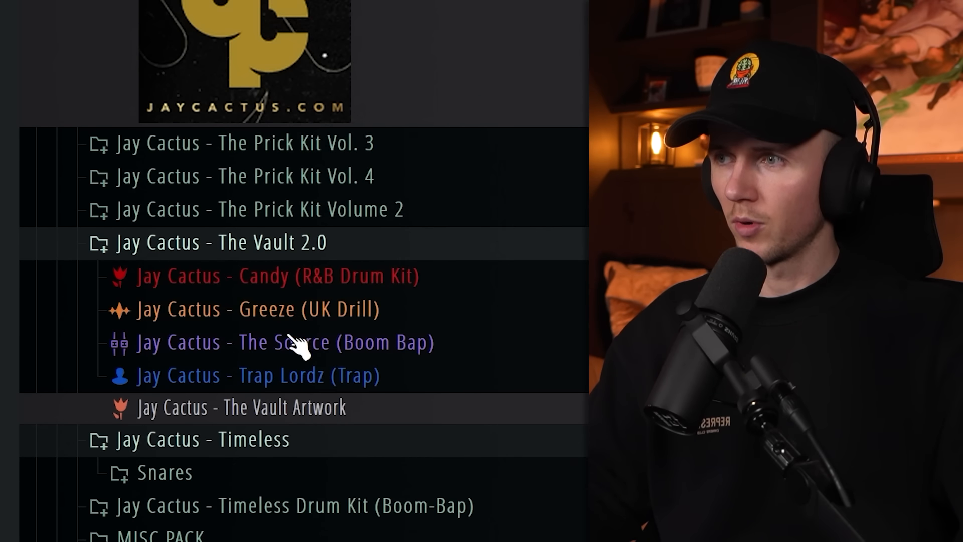
left_click(296, 309)
left_click(294, 306)
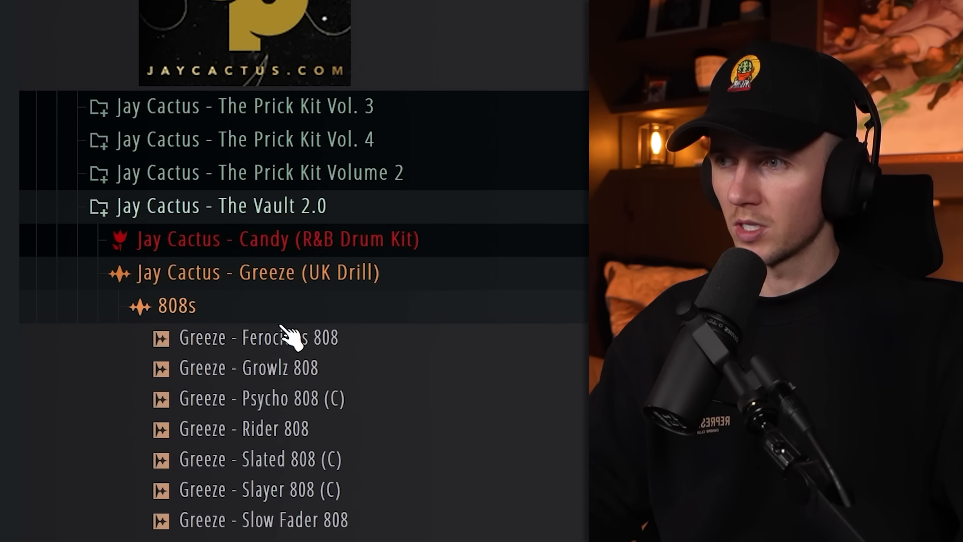
left_click(307, 431)
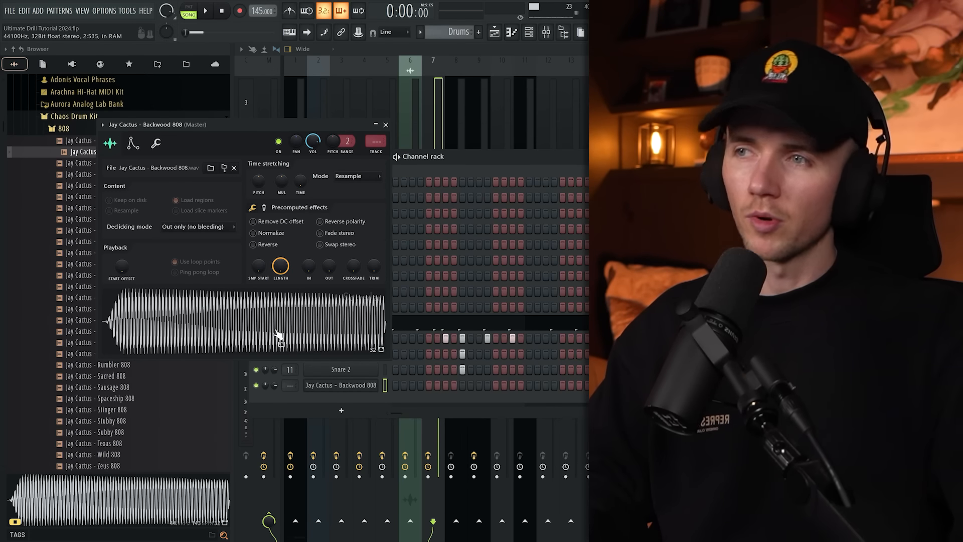
Step: Detect the pitch regions of the Backwood 808 sample in the audio editor, and open the channel's root note settings
right_click(246, 332)
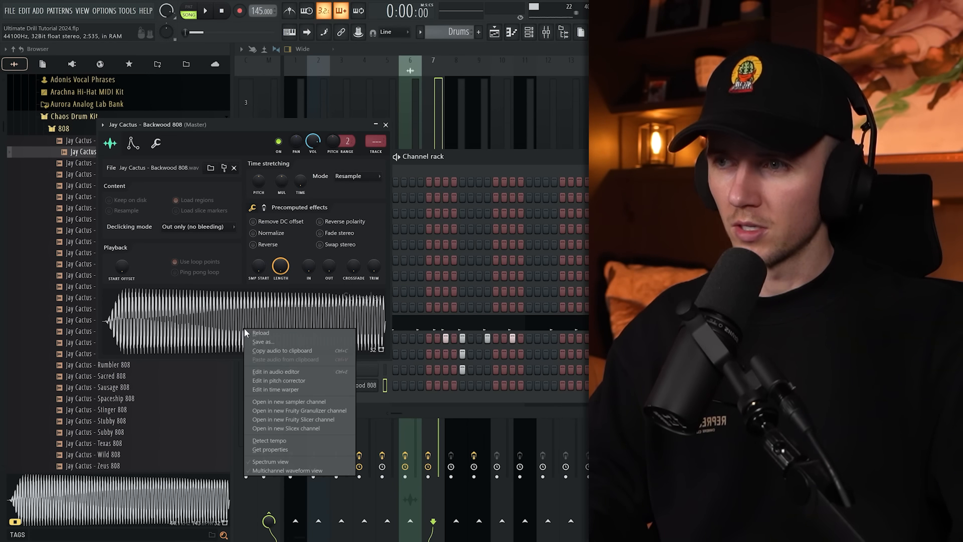
left_click(289, 374)
left_click(160, 157)
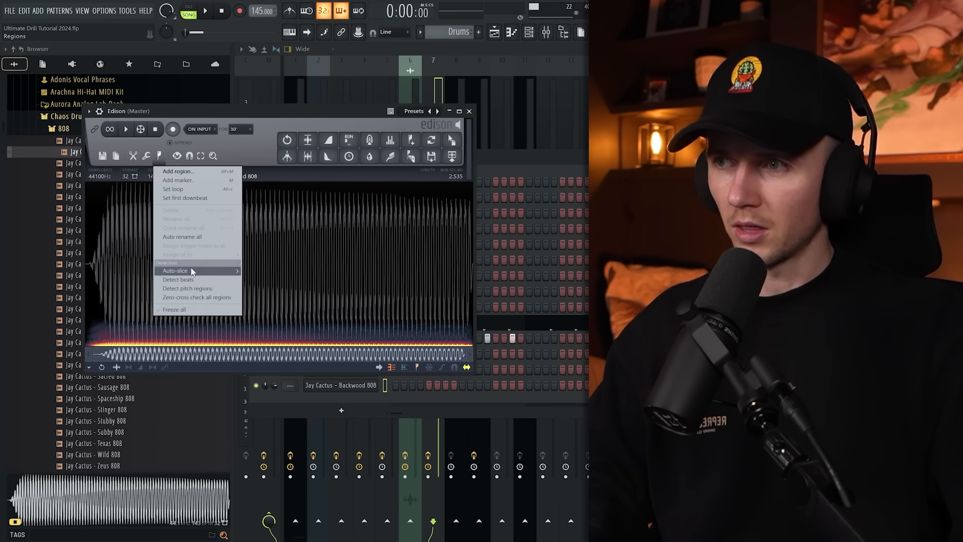
left_click(194, 289)
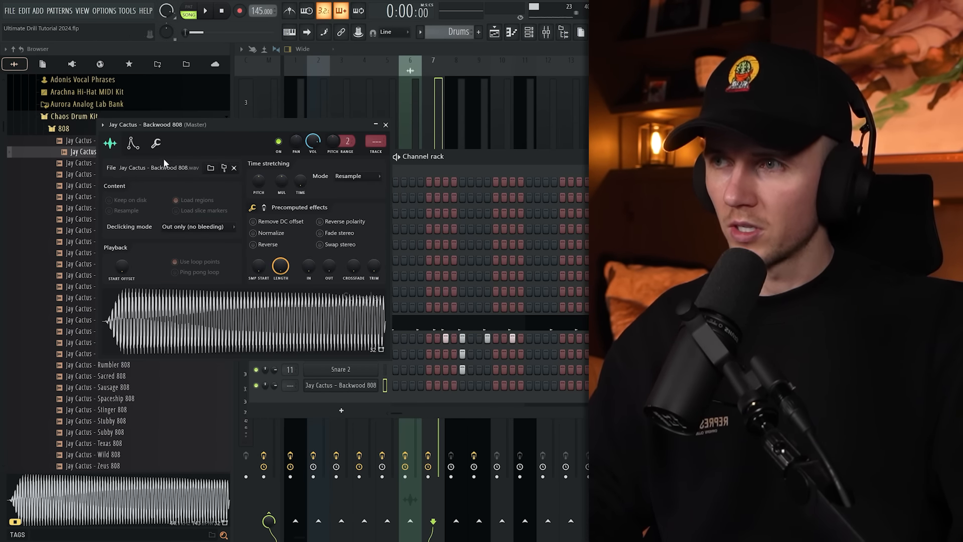
left_click(160, 149)
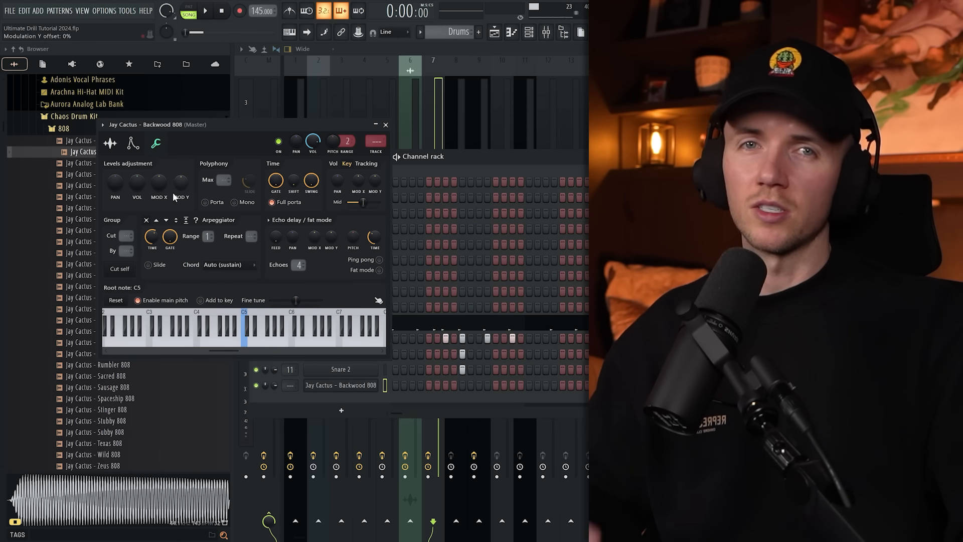
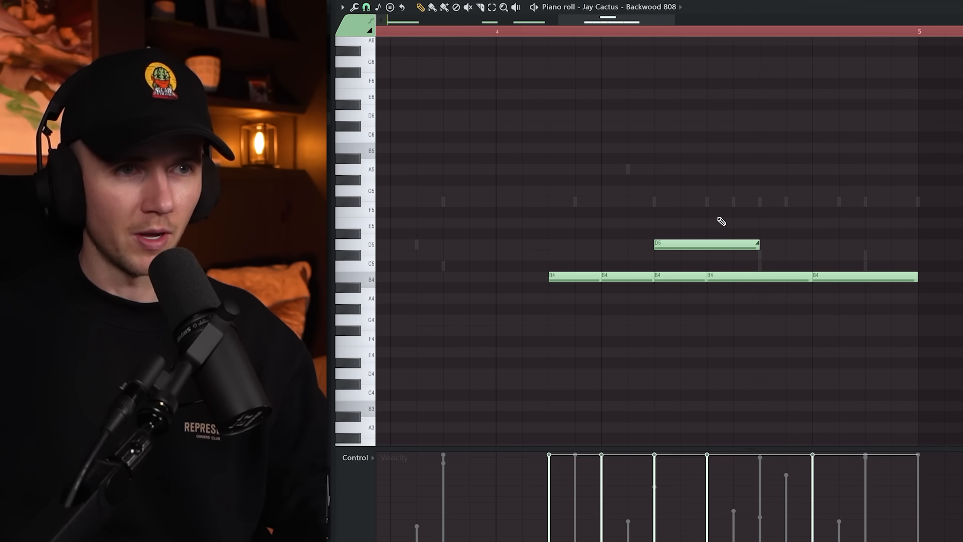
Step: Try the D5 slide note over different B4 808 notes in bar 4, and shorten it to a small fraction of a step
left_click(693, 244)
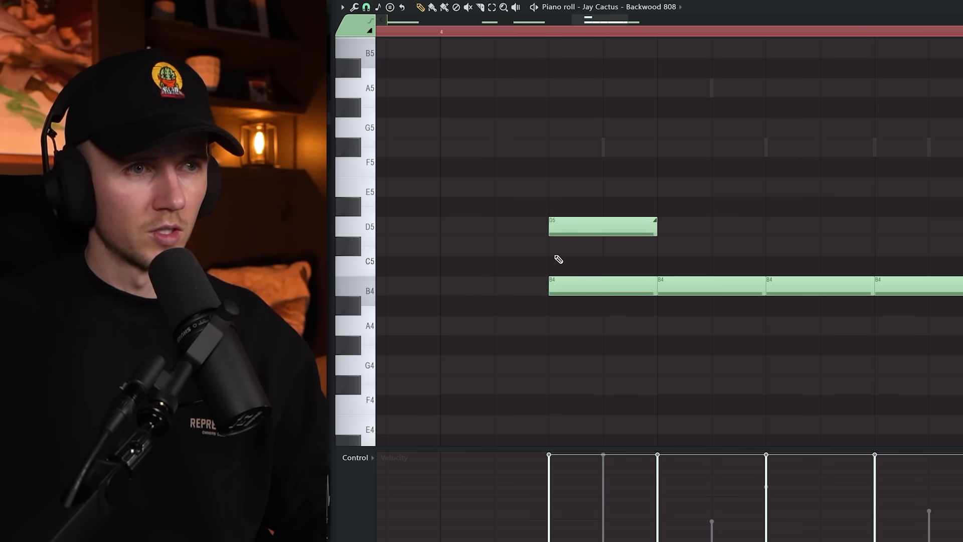
left_click(583, 284)
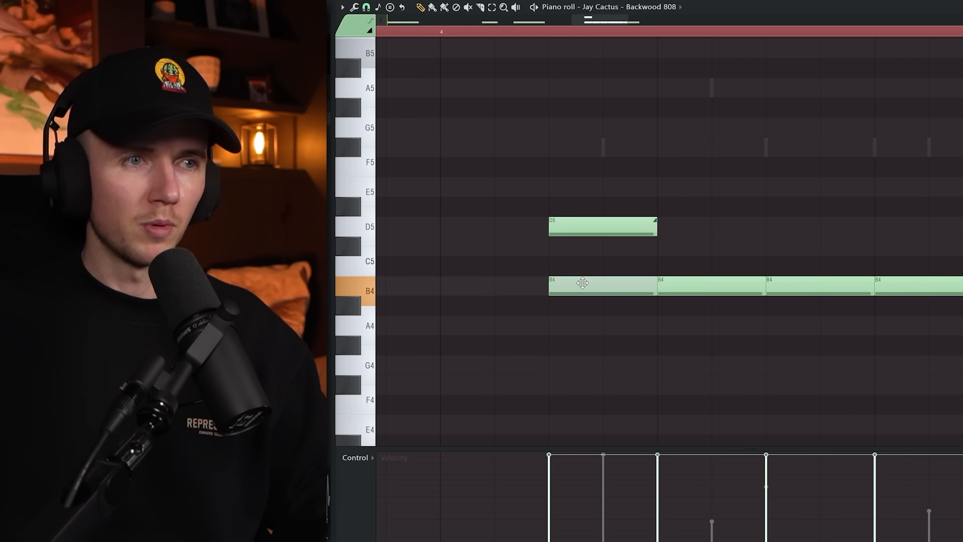
left_click(580, 227)
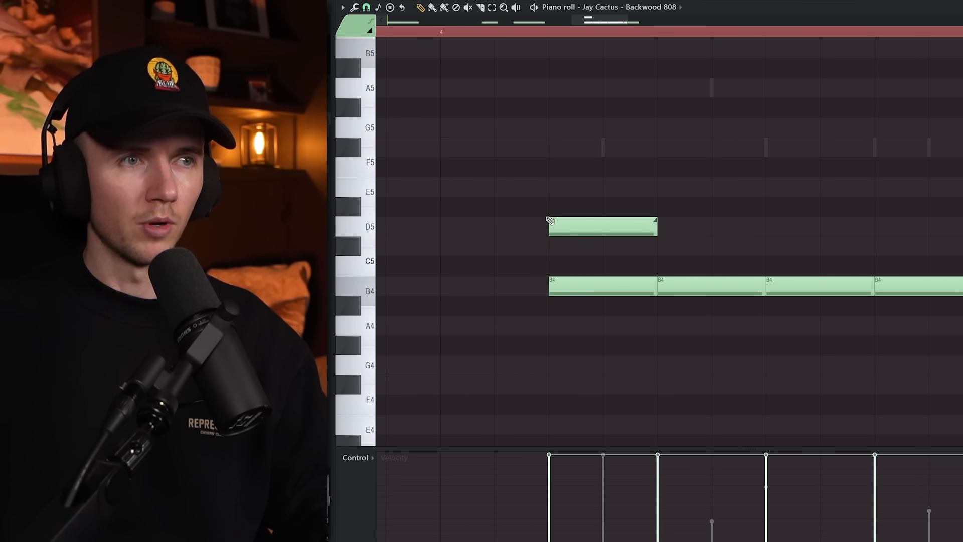
left_click_drag(545, 197, 675, 232)
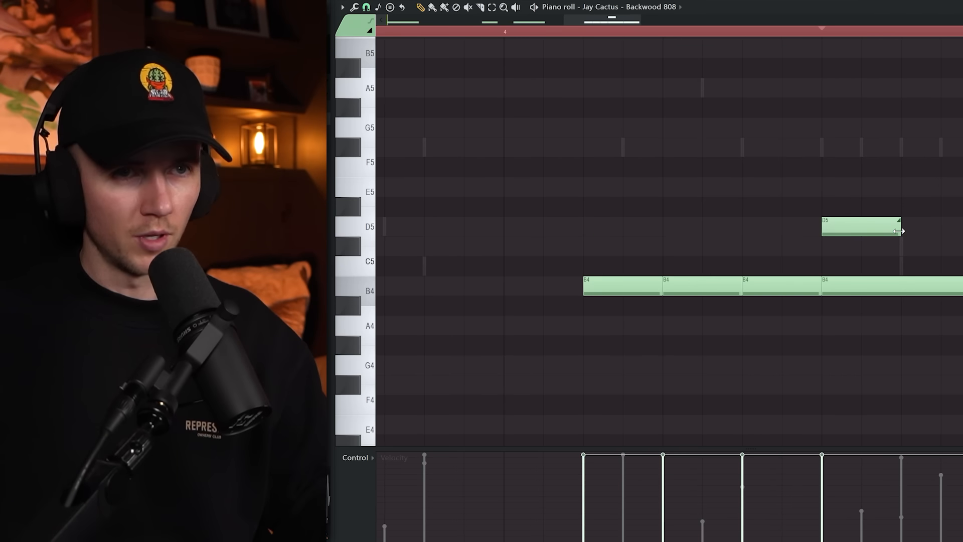
left_click_drag(902, 234, 831, 235)
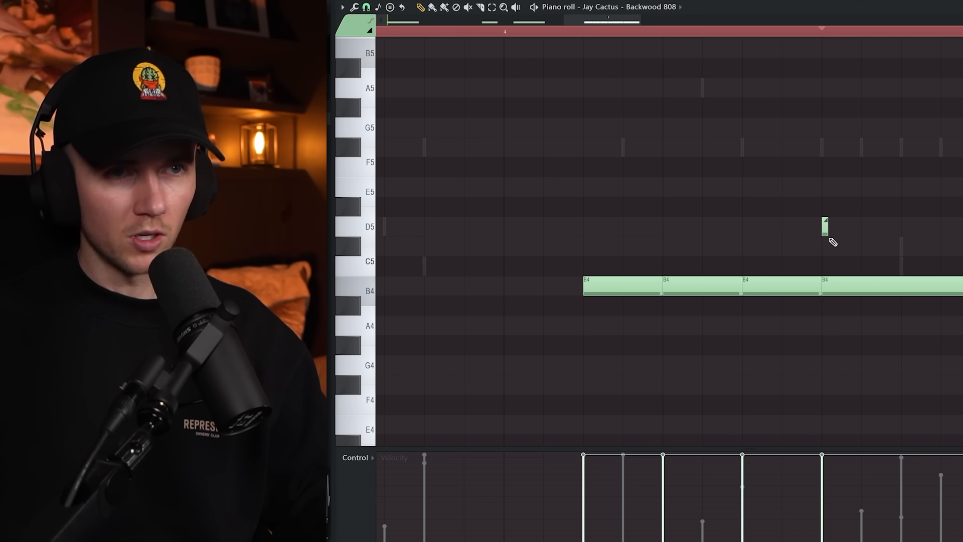
Step: Place the short D5 slide slightly after the start of the second B4 note in bar 4, and check it in playback
scroll(824, 229, "up", 2)
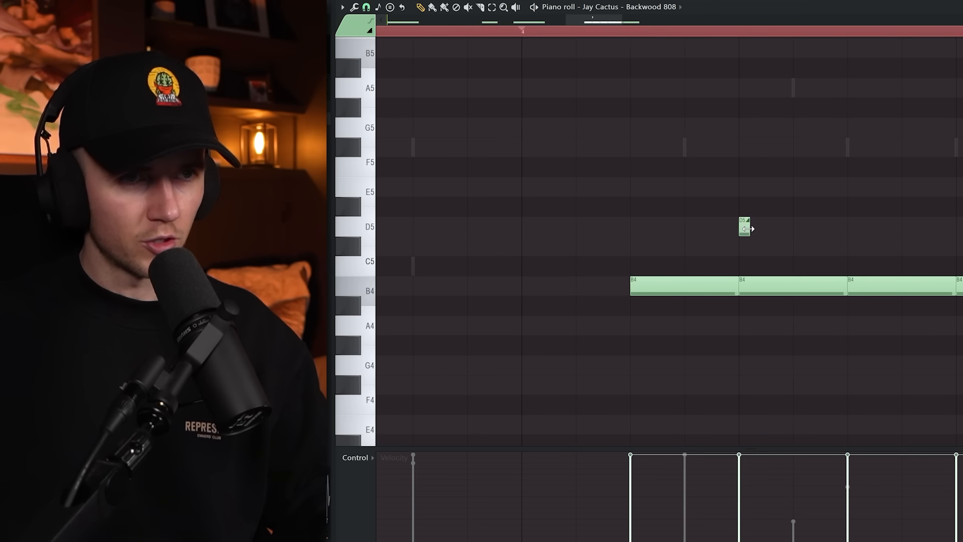
left_click(743, 229)
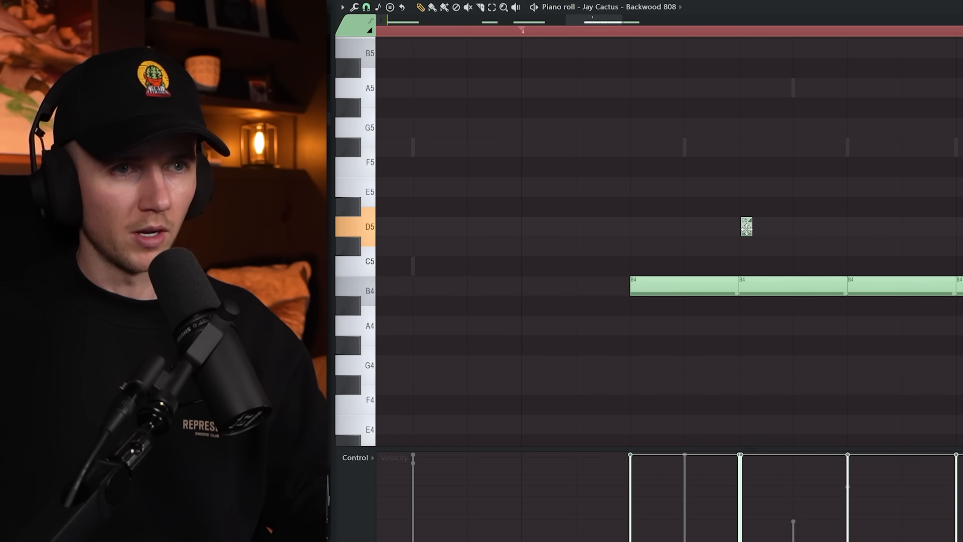
left_click_drag(747, 229, 748, 230)
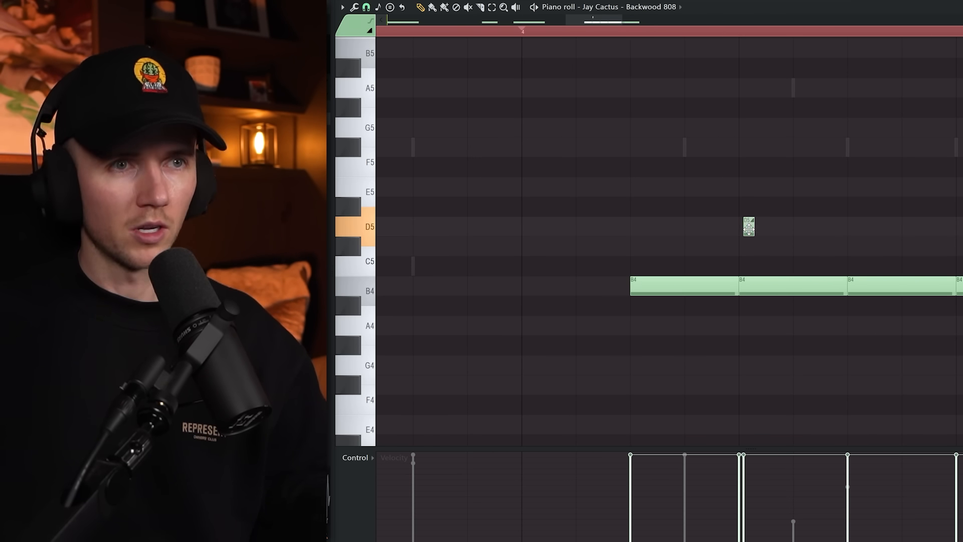
key("space")
key("space")
left_click(749, 227)
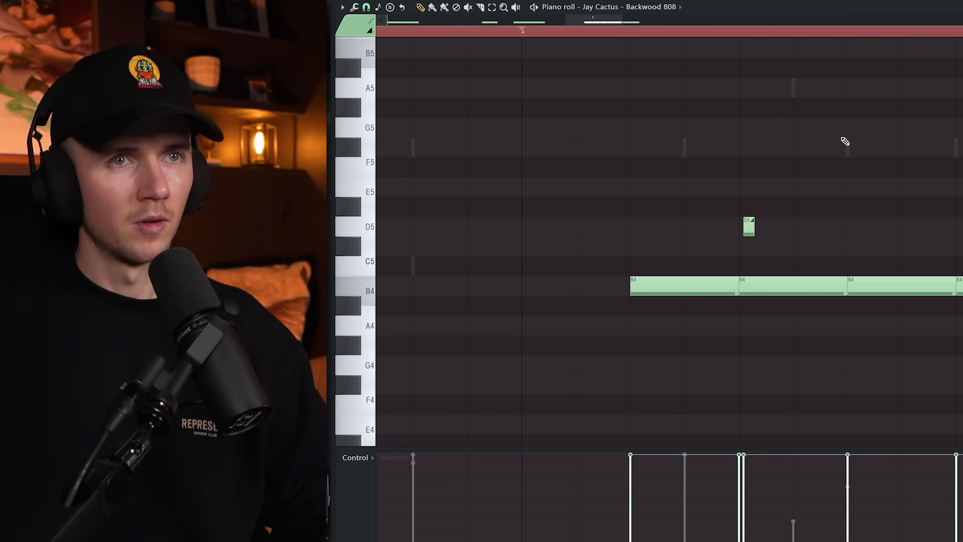
Step: Add short slides near the starts of the third and fourth B4 notes in bar 4, pitching them to B5 and G5
left_click(845, 135)
key("space")
left_click(873, 129)
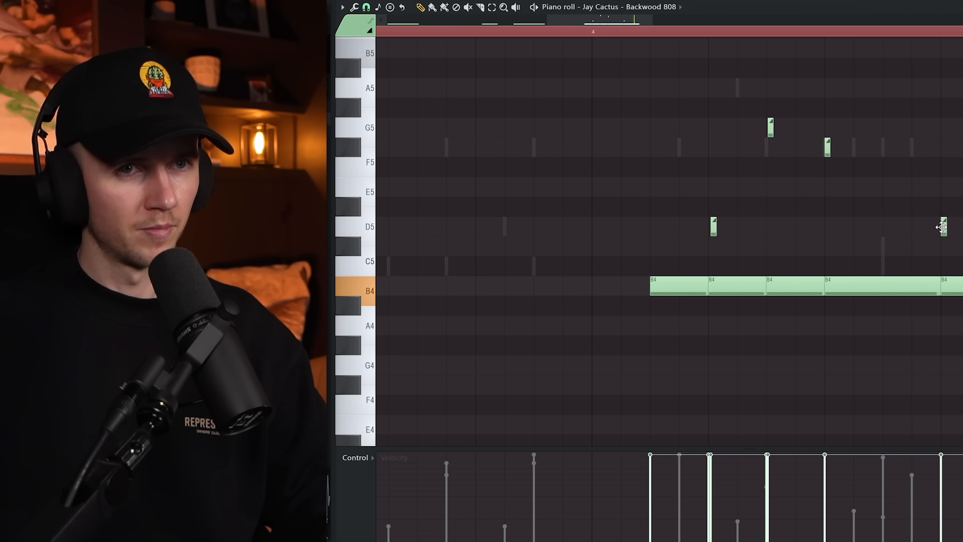
left_click_drag(761, 127, 761, 46)
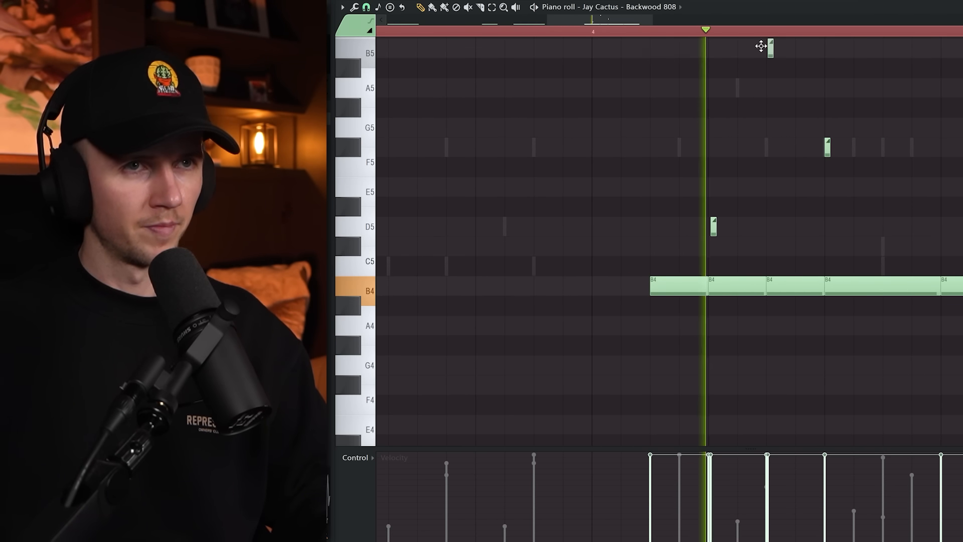
key("space")
scroll(840, 175, "up", 4)
left_click(829, 235)
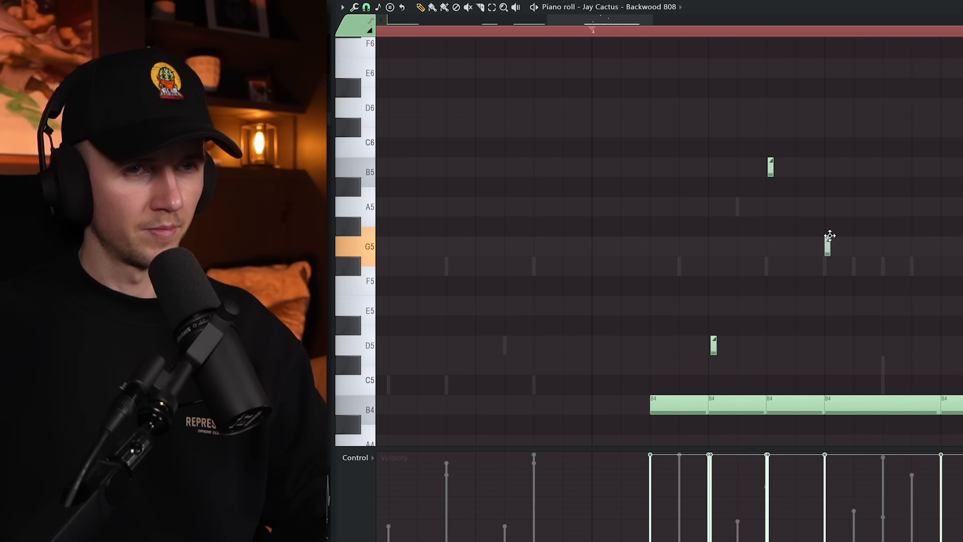
Step: Add a short F#5 slide near the start of the fifth B4 note in bar 4, and check it in playback
key("space")
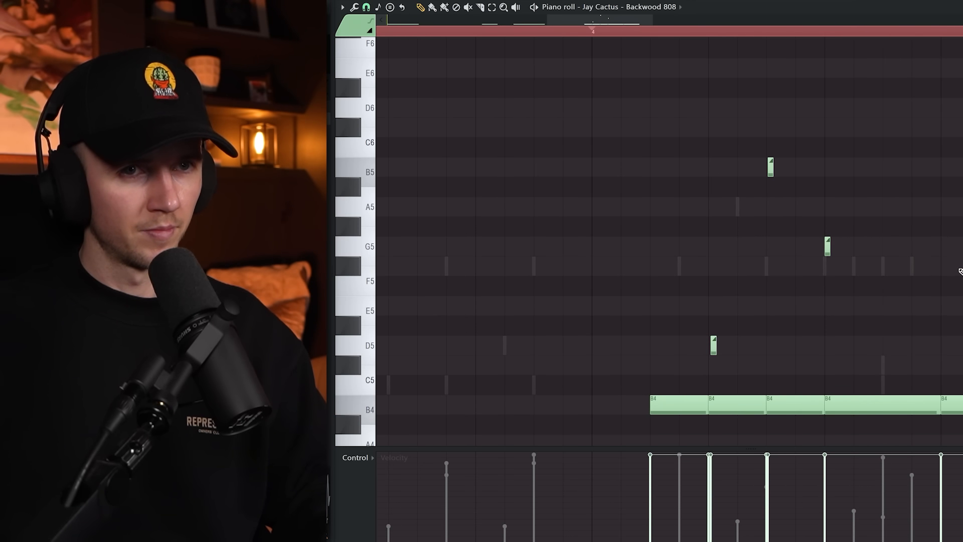
scroll(940, 267, "down", 4)
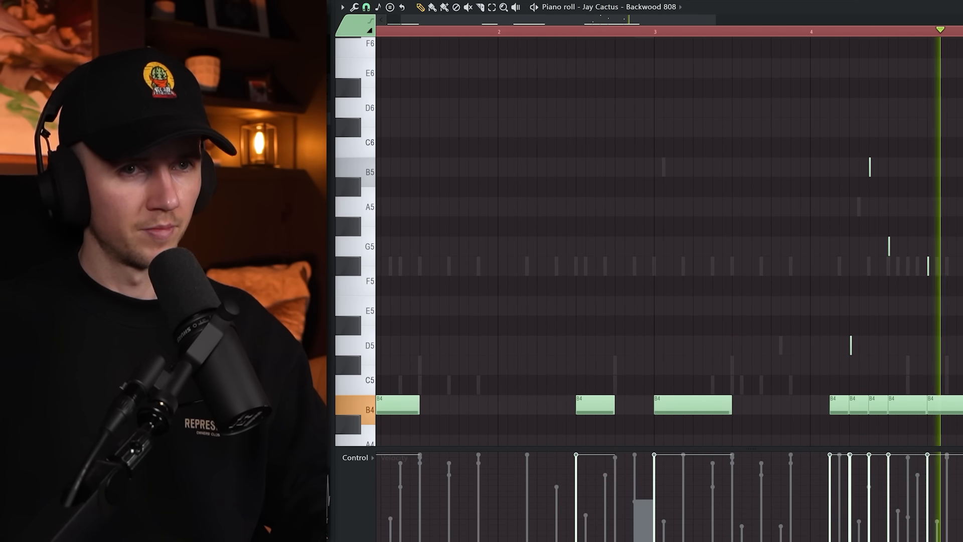
scroll(670, 240, "down", 2)
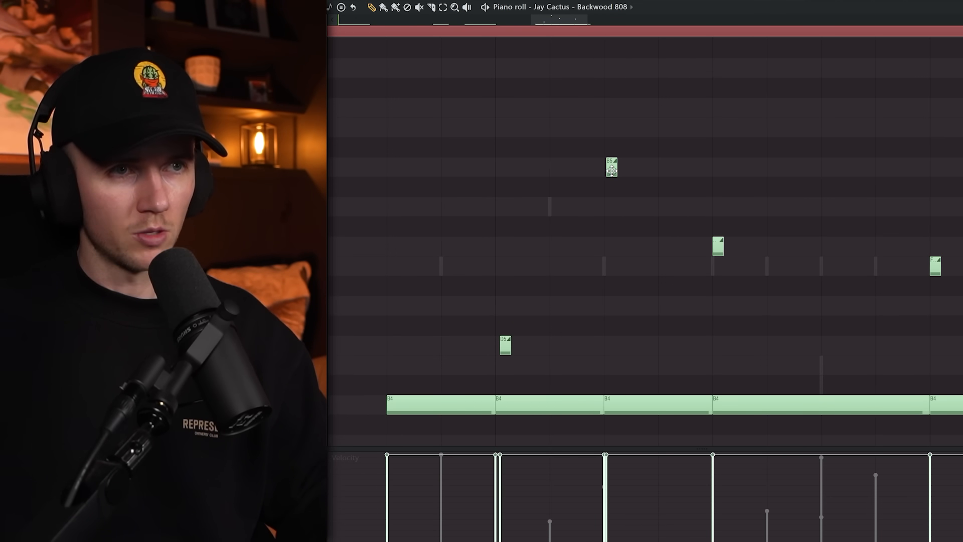
Step: Duplicate the whole four-bar 808 pattern into bars 5 to 8, and clear the note selection
left_click_drag(709, 215, 929, 227)
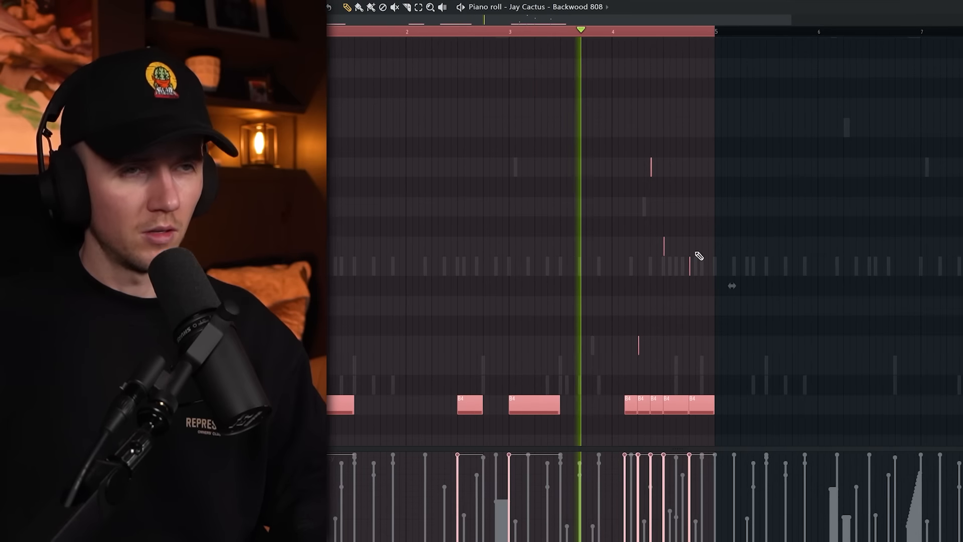
key("ctrl+b")
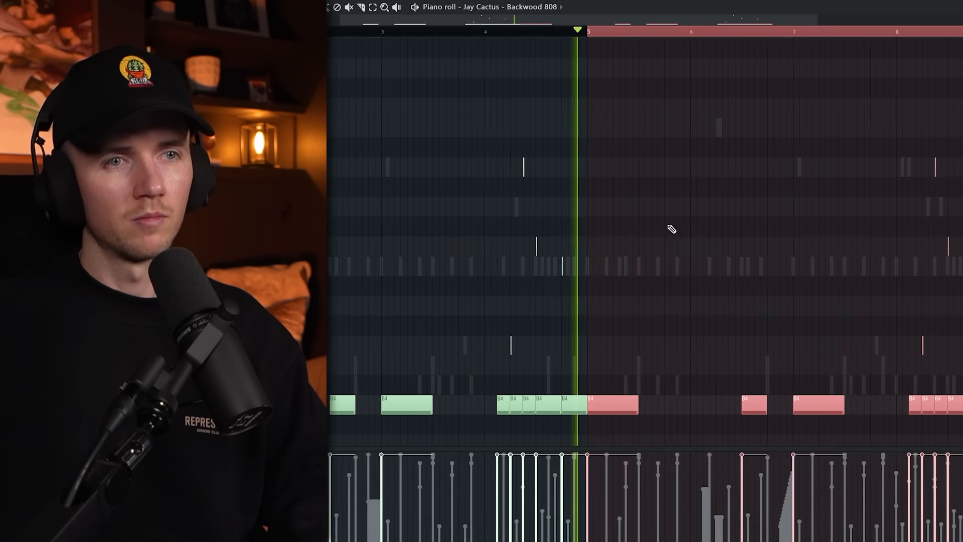
key("ctrl+d")
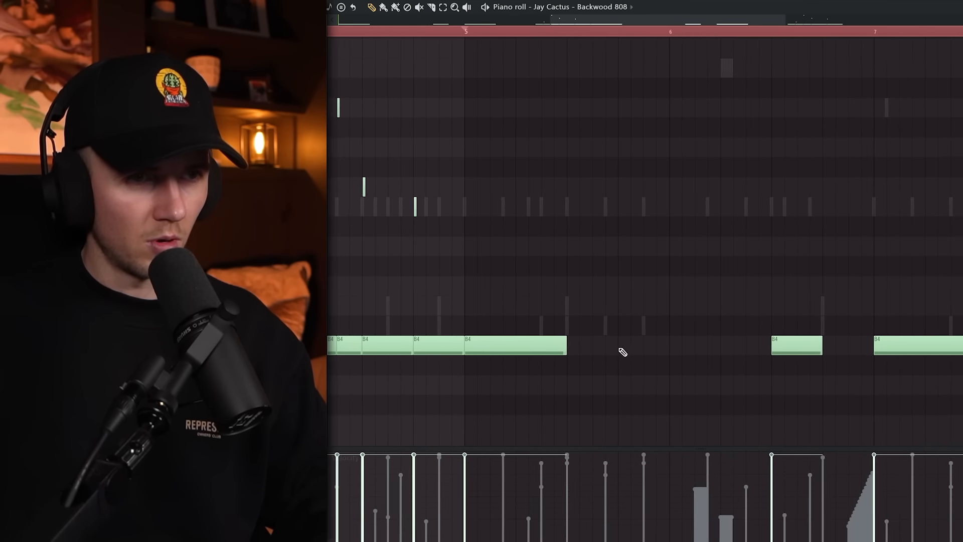
Step: Add a B4 808 note in the last quarter of bar 5, ending exactly at bar 6
left_click(655, 347)
left_click_drag(720, 345, 670, 345)
scroll(411, 145, "down", 3)
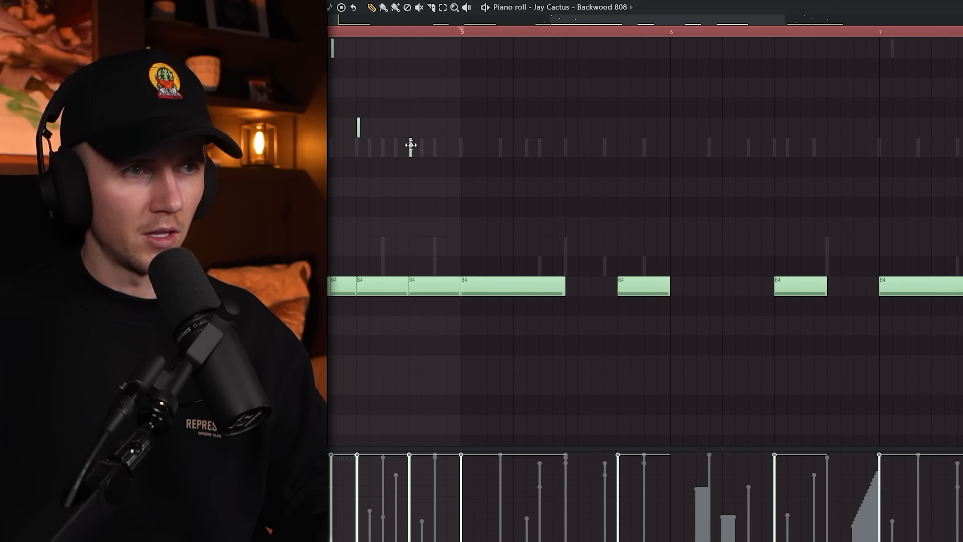
Step: Lower the velocity of the B4 note before bar 6 to the minimum, and overlay a slide note of equal length at B4
scroll(420, 179, "up", 4)
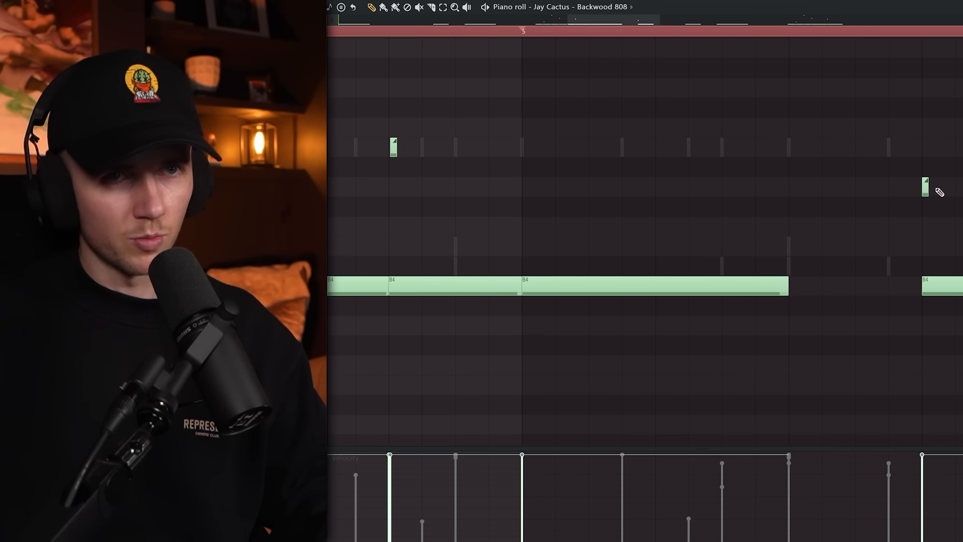
left_click_drag(781, 237, 767, 315)
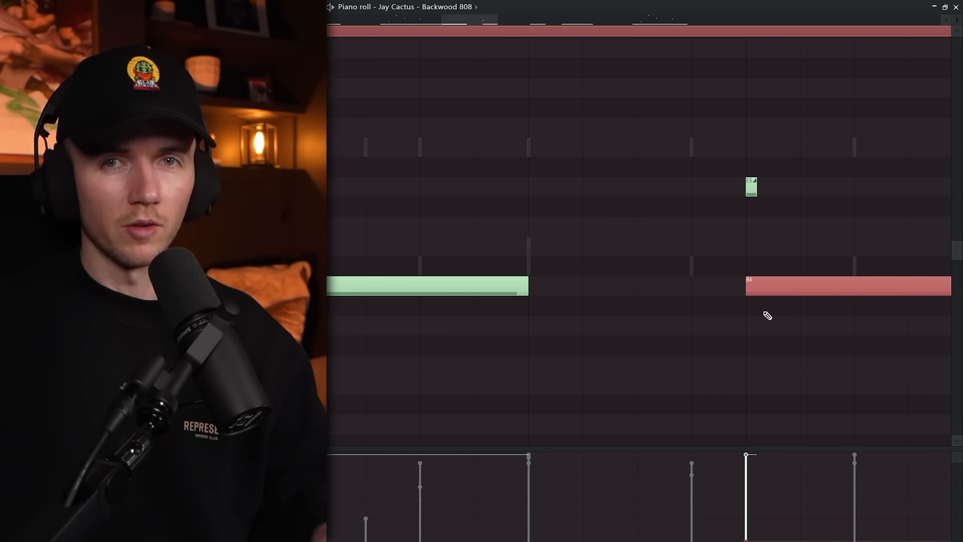
scroll(804, 301, "down", 3)
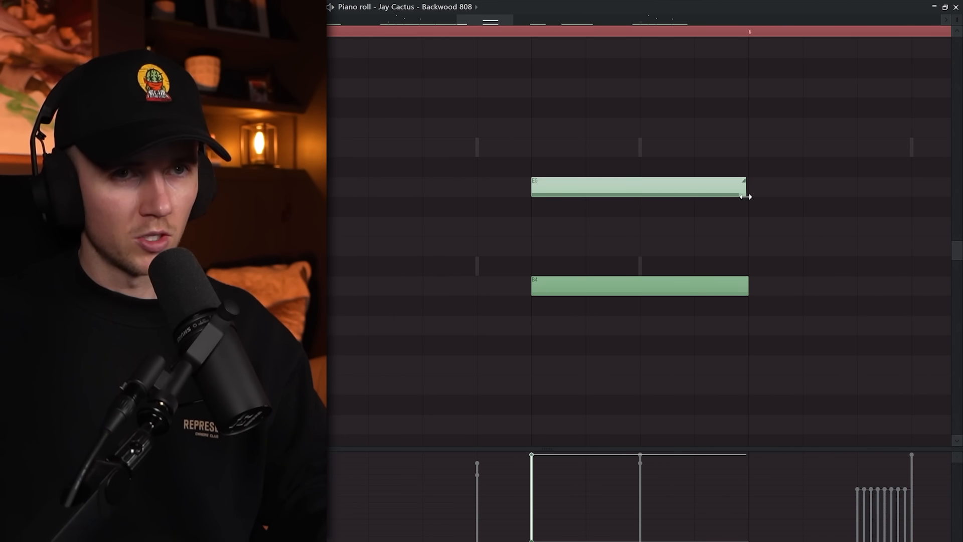
left_click_drag(716, 190, 716, 293)
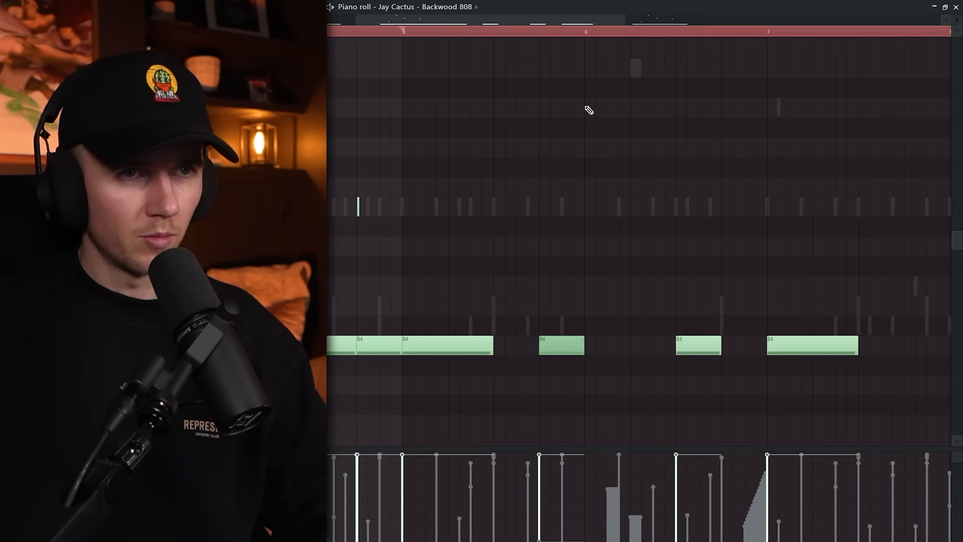
Step: Add a B5 note at the start of bar 6, chop it into four equal notes, and ramp their velocities downwards
left_click(587, 108)
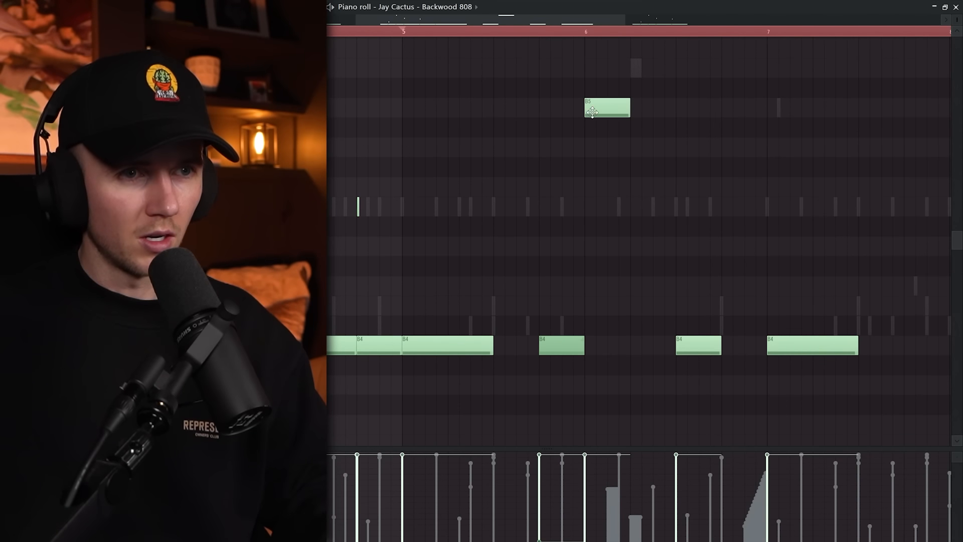
scroll(630, 145, "up", 1)
left_click_drag(626, 93, 595, 137)
key("alt+u")
mouse_move(391, 226)
left_mouse_down()
mouse_move(390, 208)
mouse_move(390, 221)
left_mouse_up()
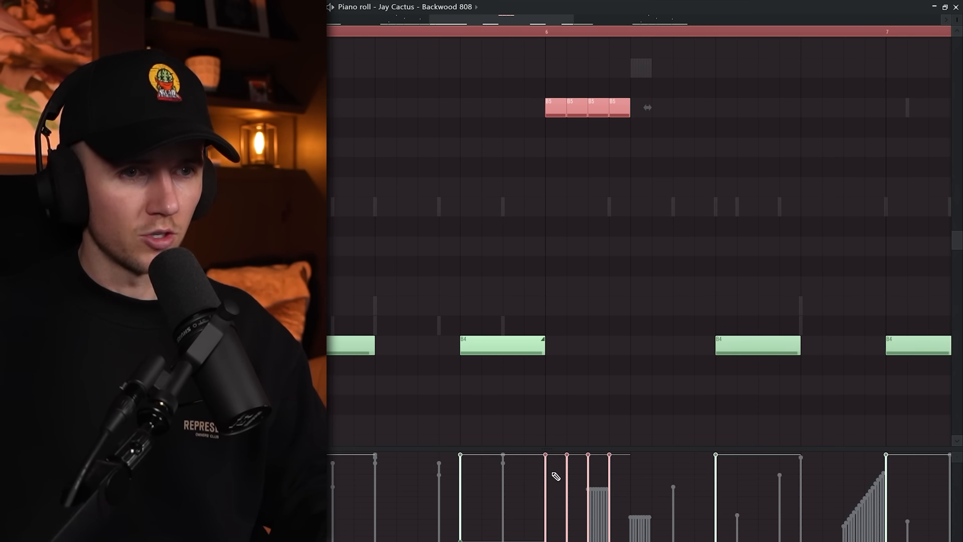
left_click_drag(556, 477, 624, 539)
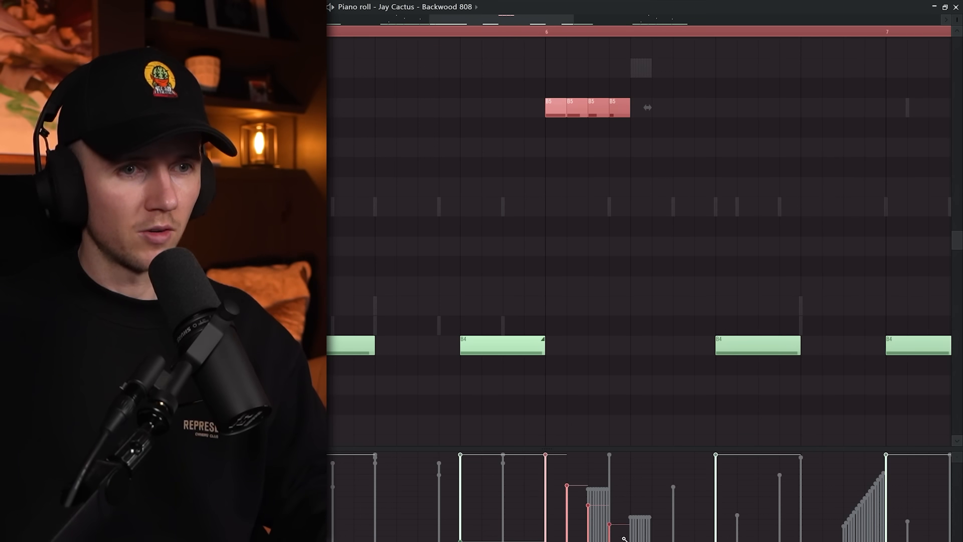
Step: Add two one-step B4 notes with a gap between them at the end of bar 6, and check them in playback
key("space")
left_click(654, 203)
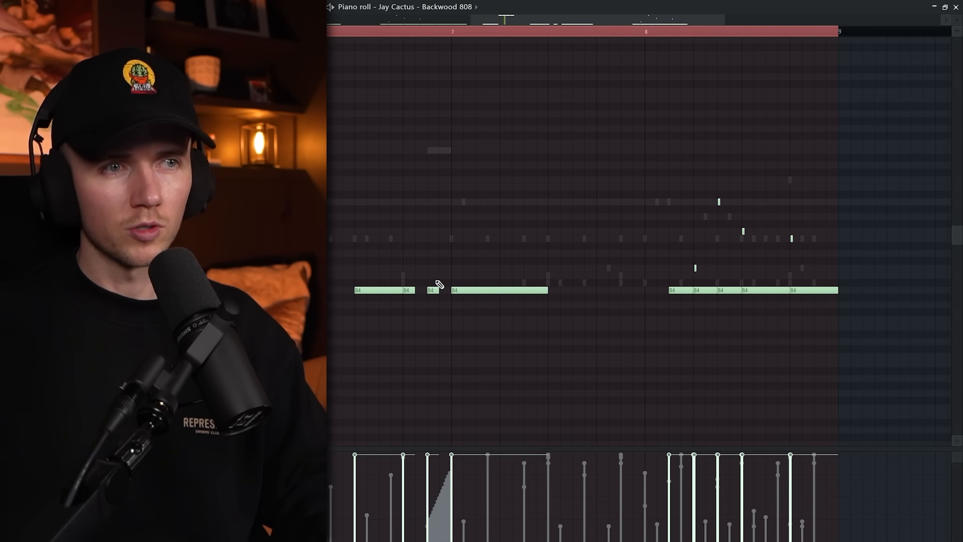
key("space")
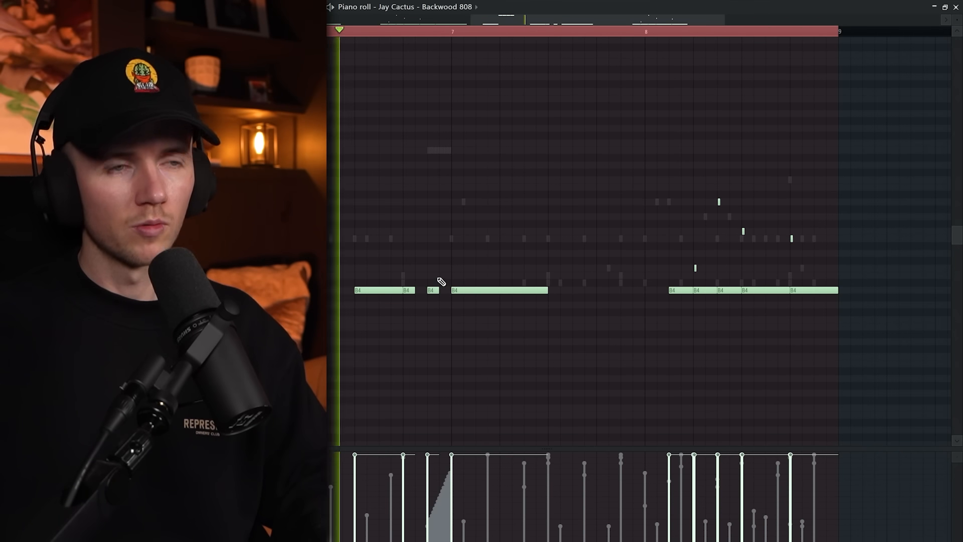
Step: Add a short B6 slide two steps before the end of bar 4, and check it in playback
scroll(502, 197, "down", 3)
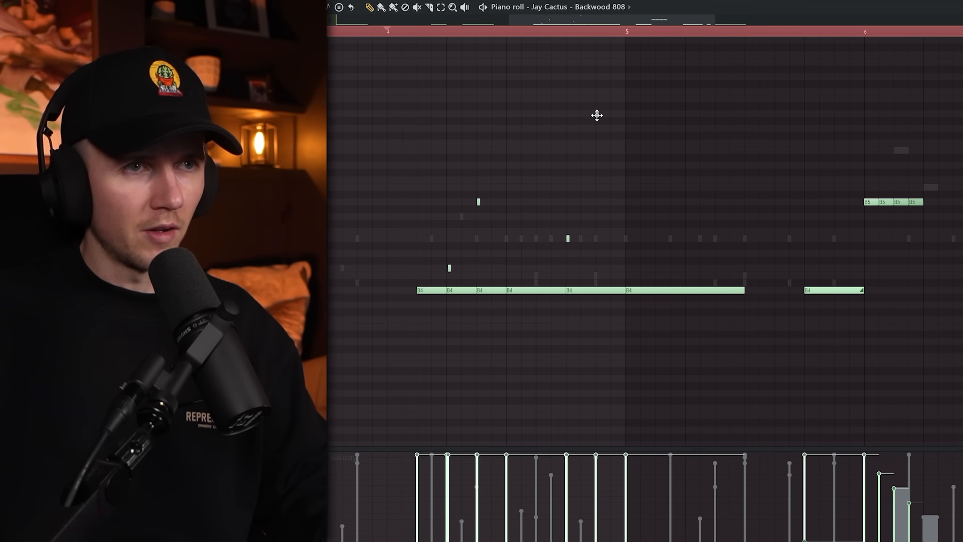
key("space")
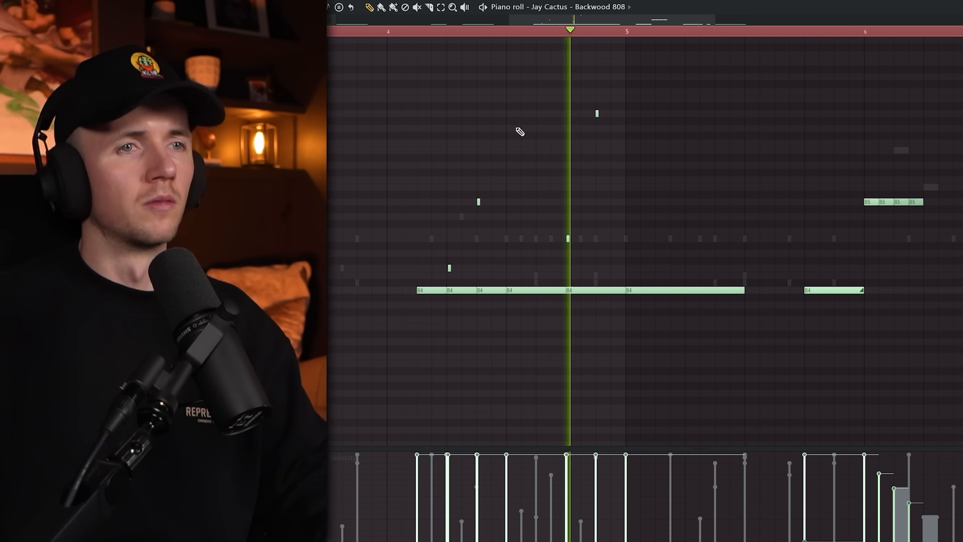
scroll(552, 143, "down", 4)
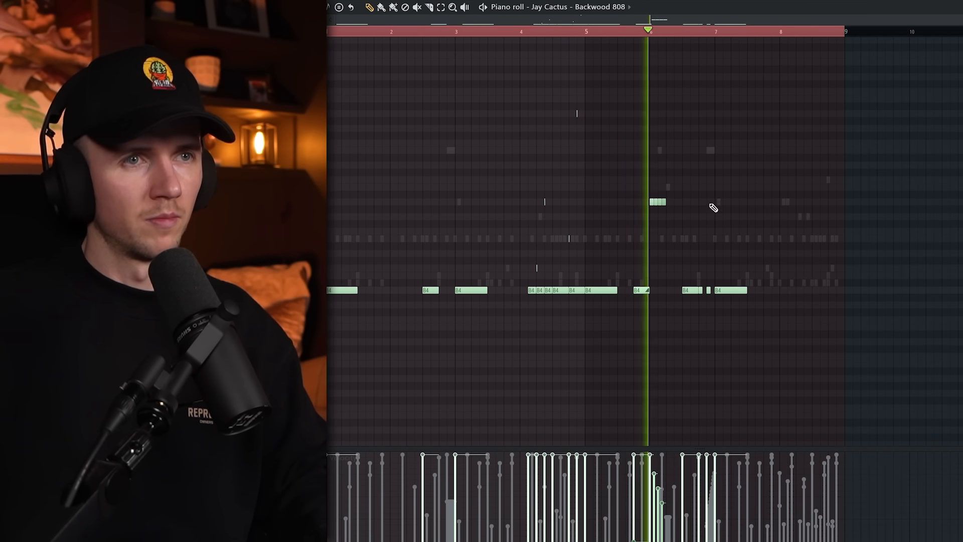
Step: Rework the B4 808 notes into a denser pattern from the second half of bar 7 to the end of bar 8
scroll(773, 271, "up", 3)
left_click(763, 275)
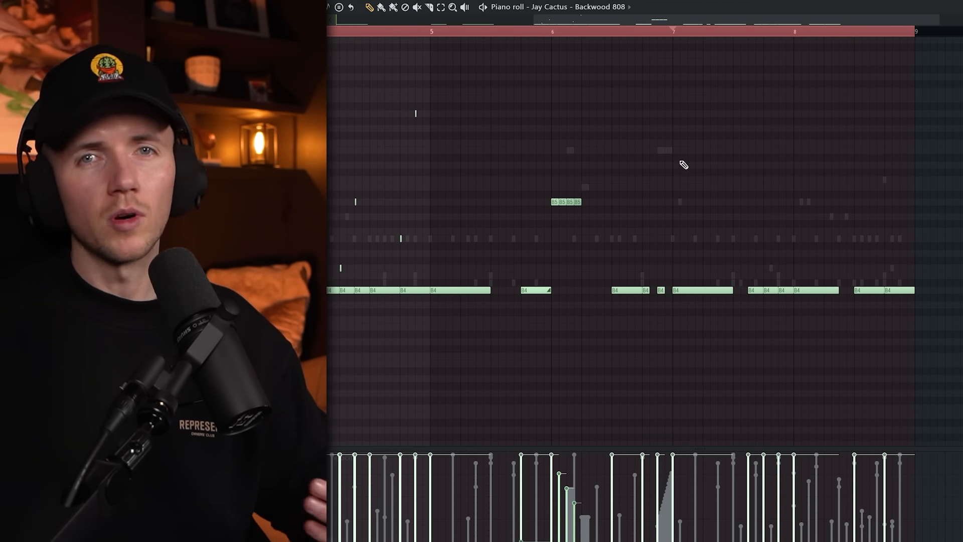
scroll(744, 232, "up", 2)
Step: Add short B5, G5, G6, F#5 and D5 slides through bar 8, and slice the B4 note beneath the G6 slide
key("space")
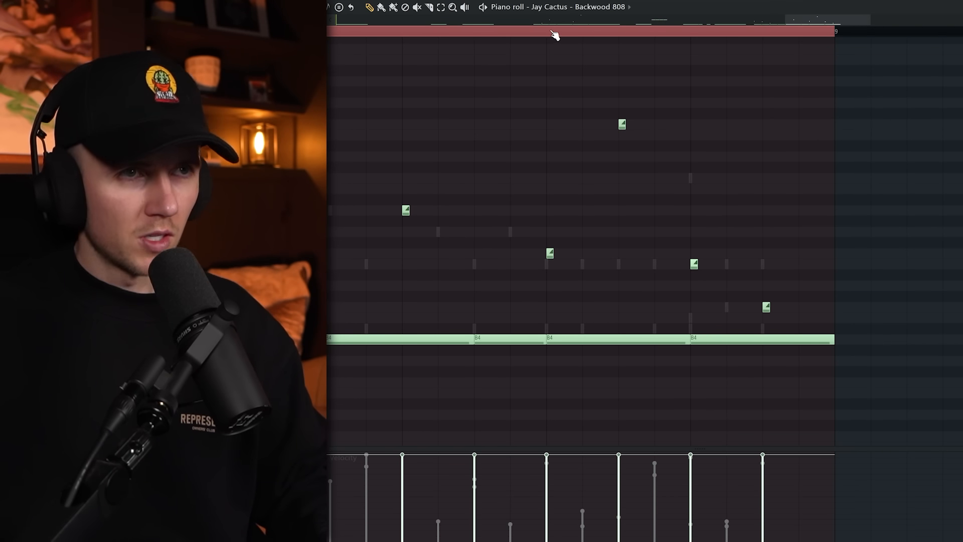
key("space")
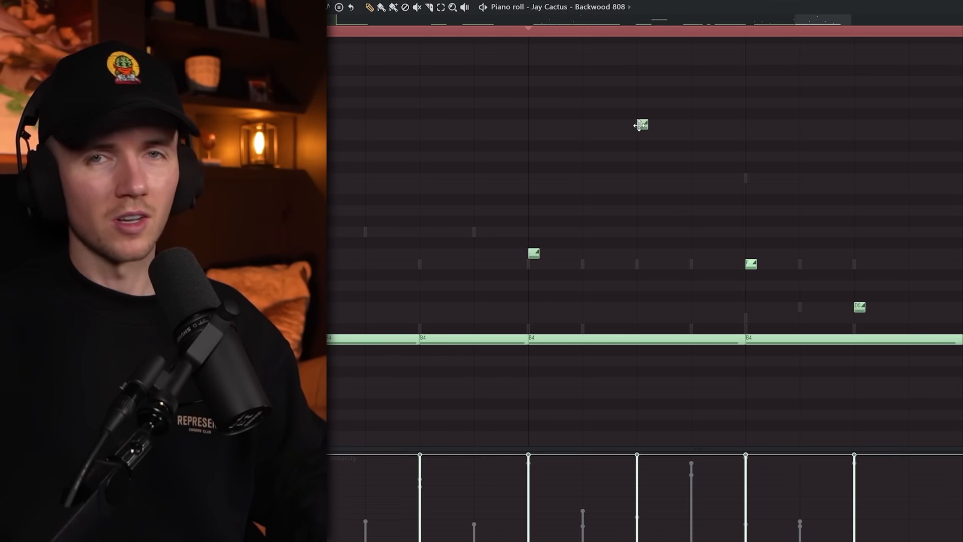
left_click(641, 340)
key("p")
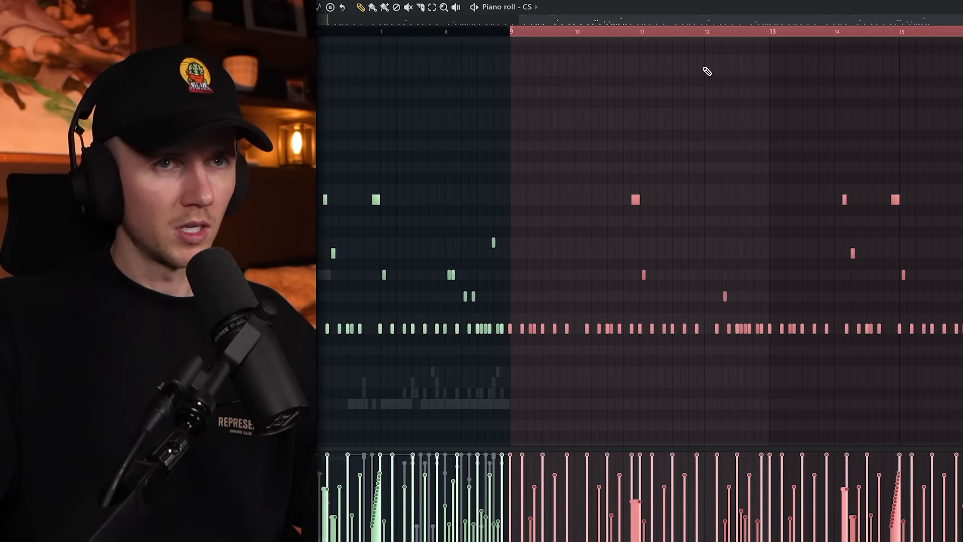
Step: Duplicate the eight-bar CS 2 and Backwood 808 patterns into bars 9 to 16
left_click_drag(954, 31, 510, 33)
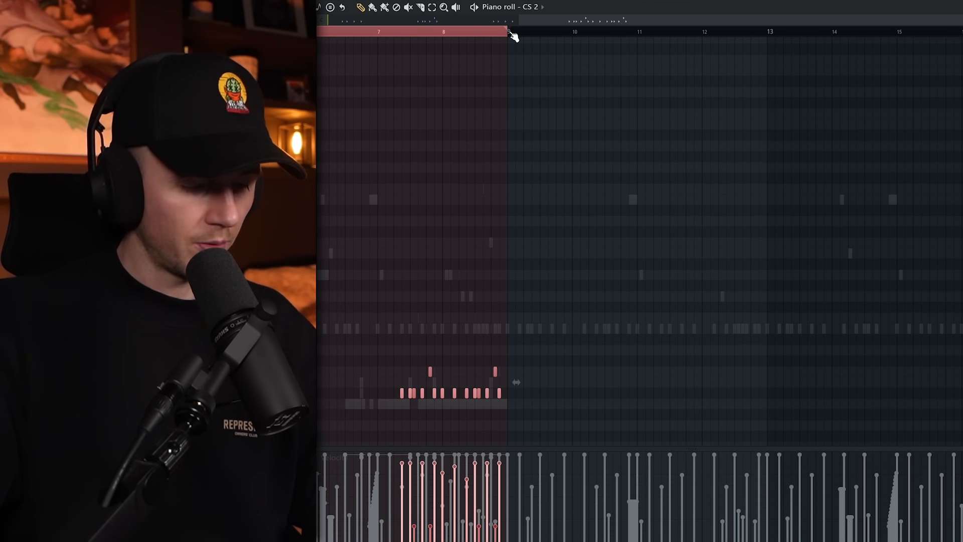
key("ctrl+b")
key("ctrl+a")
scroll(536, 9, "down", 1)
left_click_drag(868, 28, 523, 44)
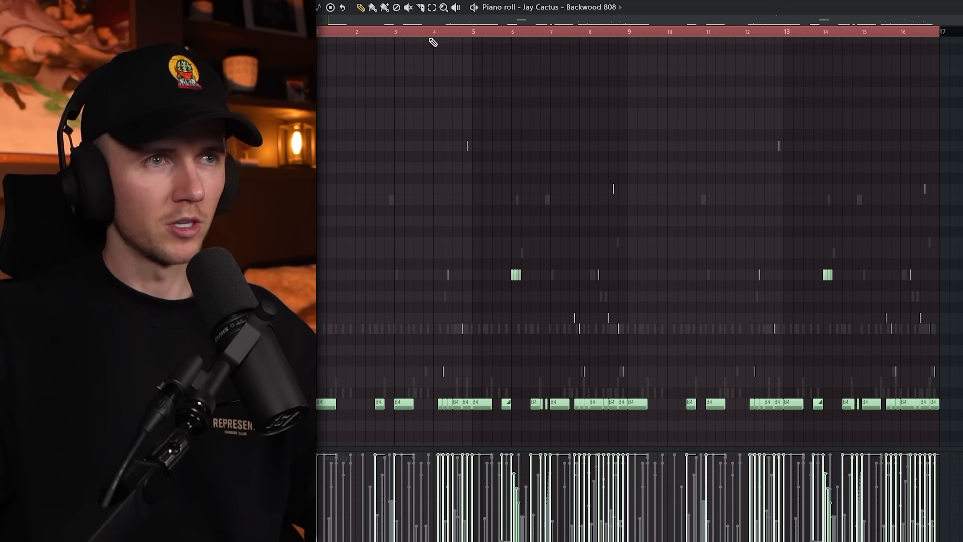
Step: Thin out the first-half 808 line by deleting the B6 and F#5 slides in bar 4 and the B4 and chopped B5 notes around bar 6
scroll(381, 256, "up", 3, "ctrl")
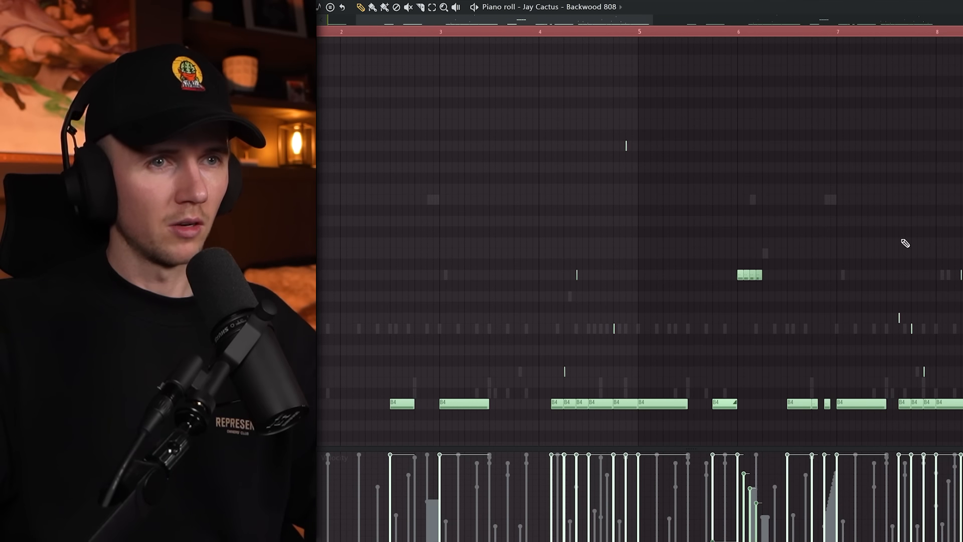
scroll(906, 243, "down", 2, "ctrl")
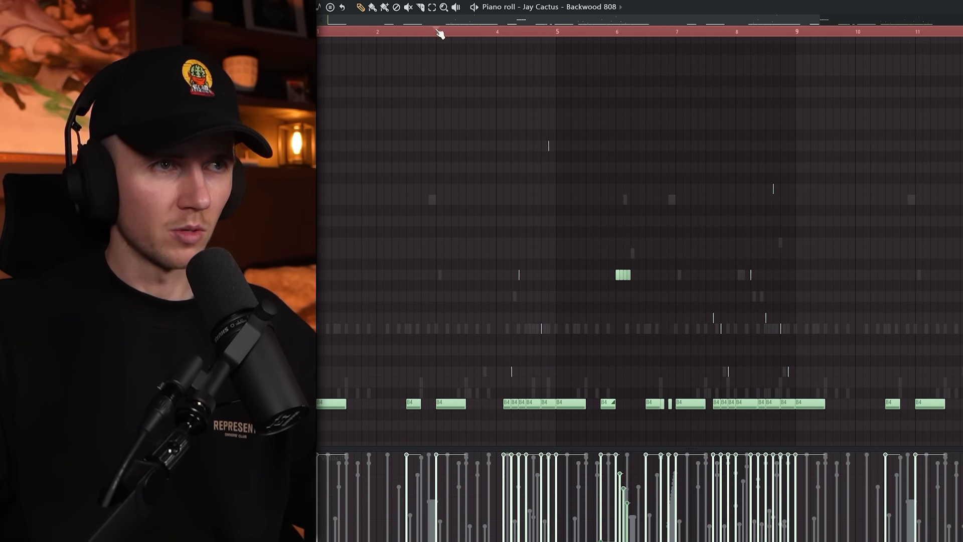
scroll(510, 249, "up", 3, "ctrl")
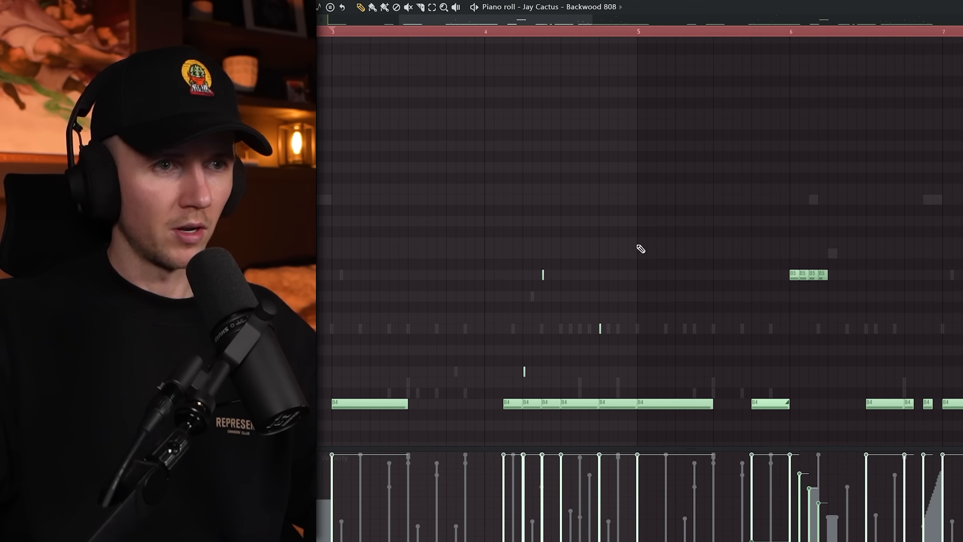
key("space")
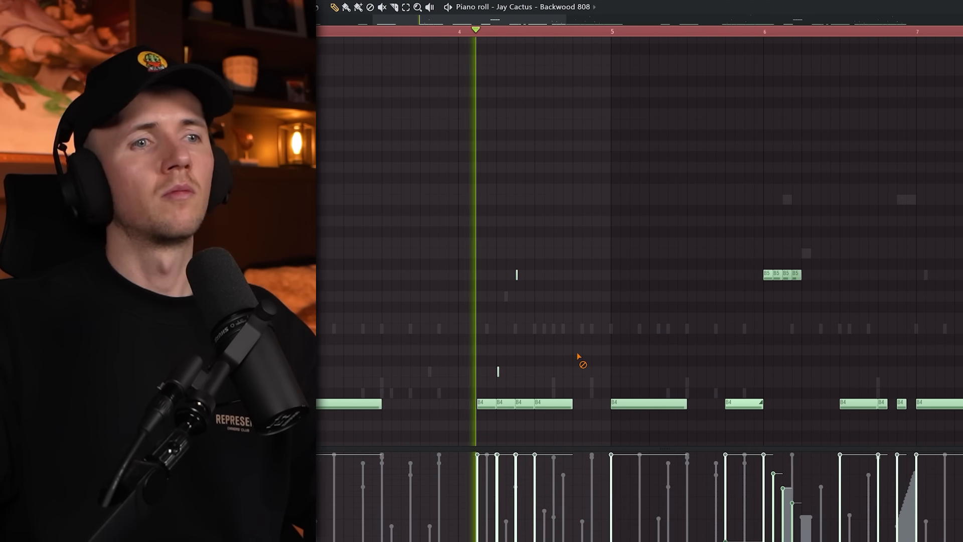
key("space")
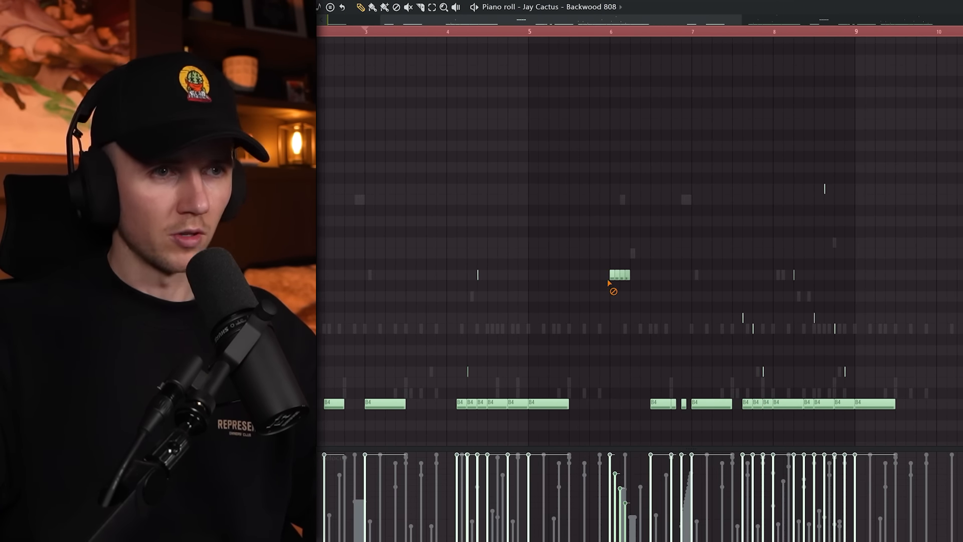
right_click(612, 276)
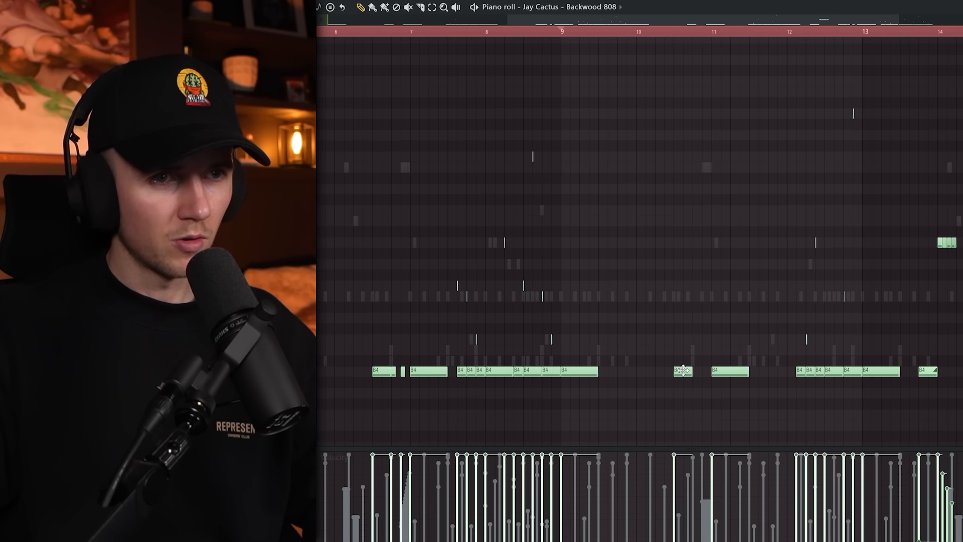
Step: Replace the single B4 808 note in bar 10 with successive G5 and F#5 notes, and check them in playback
left_click(637, 31)
key("space")
scroll(668, 263, "down", 3)
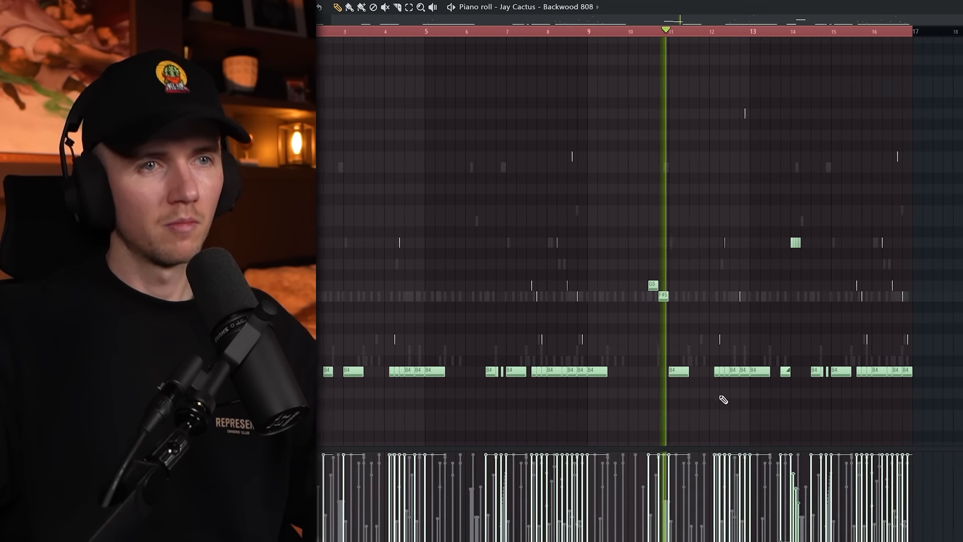
Step: Add a short B5 slide at the start of bar 13, and slice the B4 note beneath it two steps in
scroll(753, 340, "up", 5)
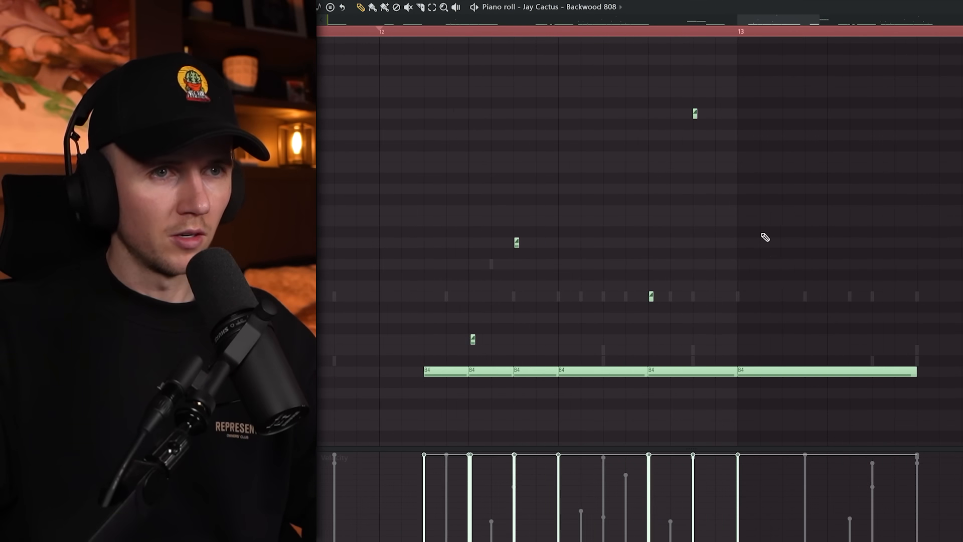
scroll(776, 252, "up", 2)
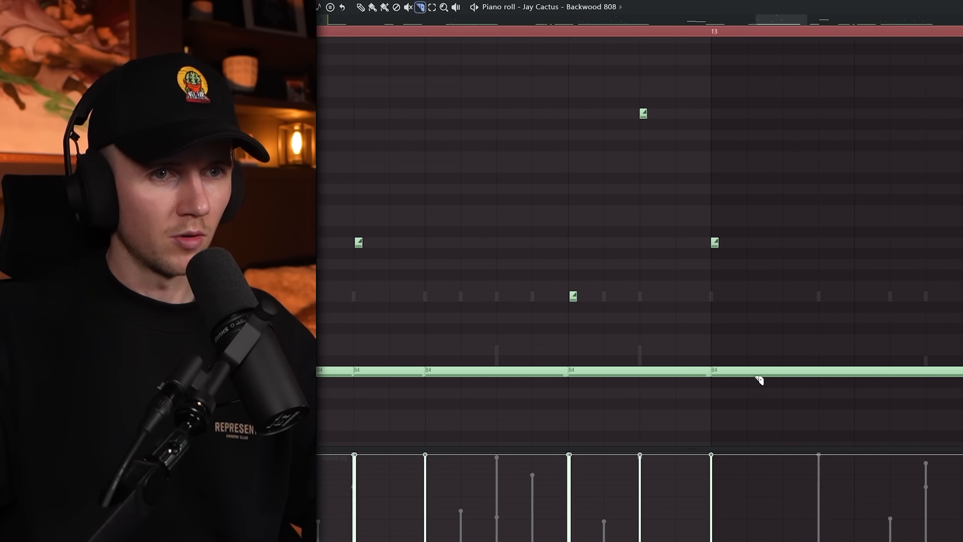
key("c")
left_click(783, 374)
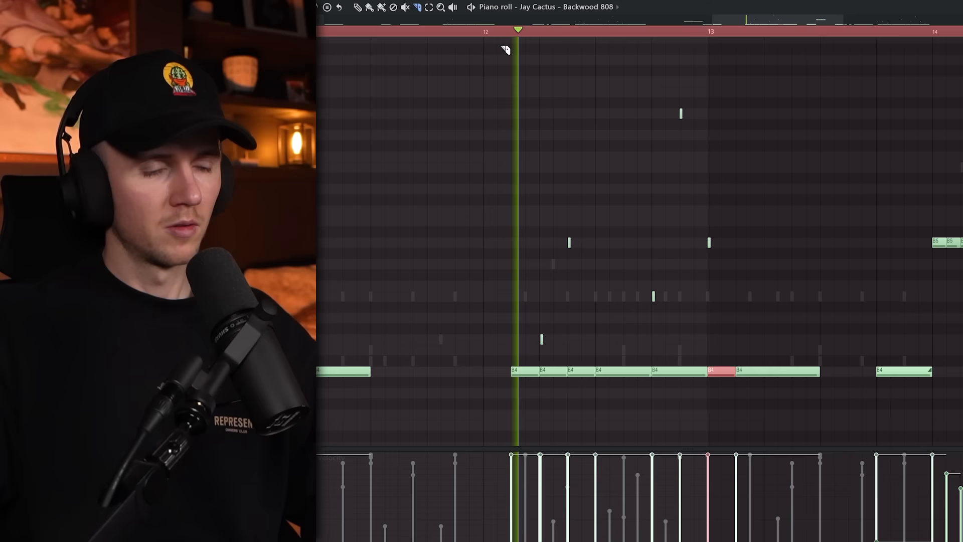
Step: Raise the D5 slide just before bar 16 to D6, and delete the last D5 slide at the end of bar 16
key("p")
left_click(520, 152, "ctrl")
scroll(512, 151, "down", 3)
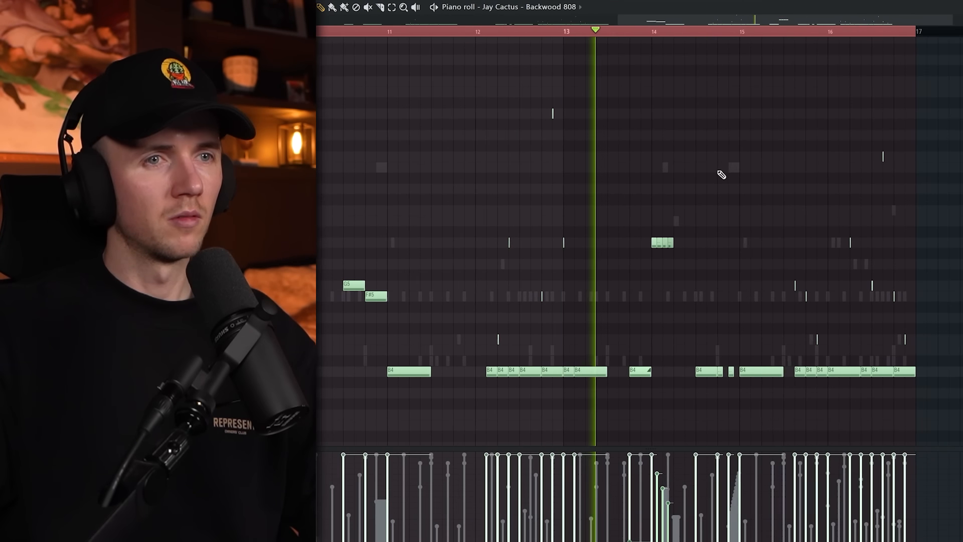
scroll(723, 175, "up", 2)
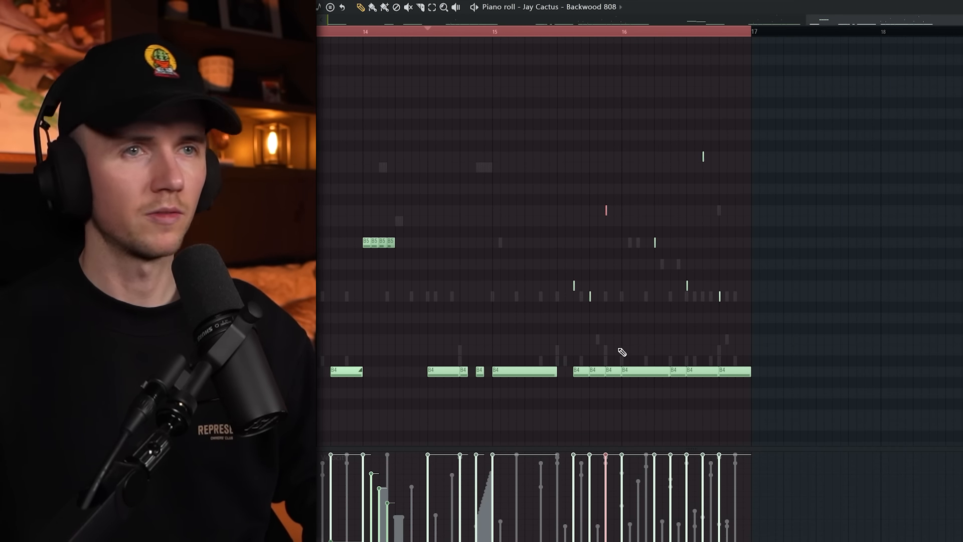
key("space")
Step: Replace the closing B4 notes in bar 16 with F#5, G5, F#5 and D5 notes, and move the B5 slide to the bar's start
scroll(647, 213, "up", 3)
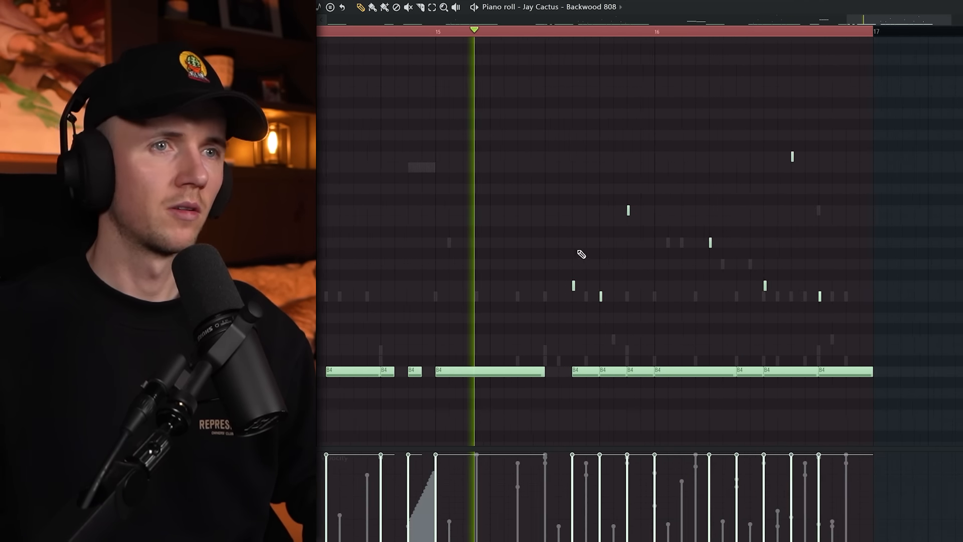
scroll(647, 213, "down", 5)
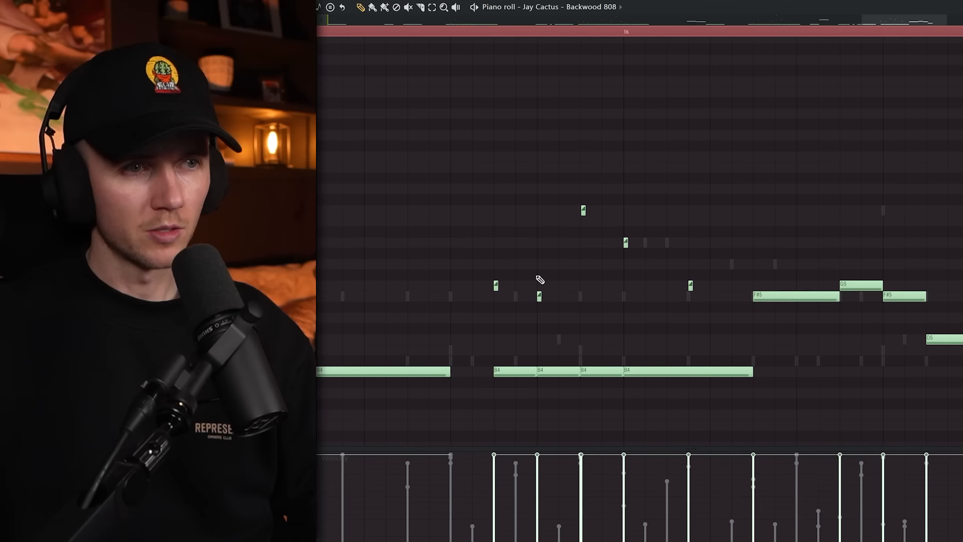
scroll(544, 282, "down", 5)
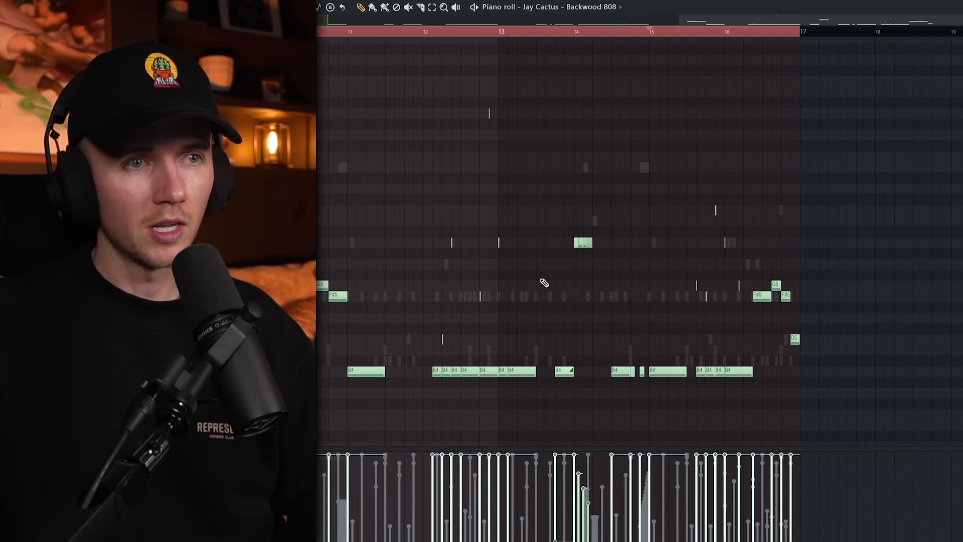
scroll(545, 282, "down", 3)
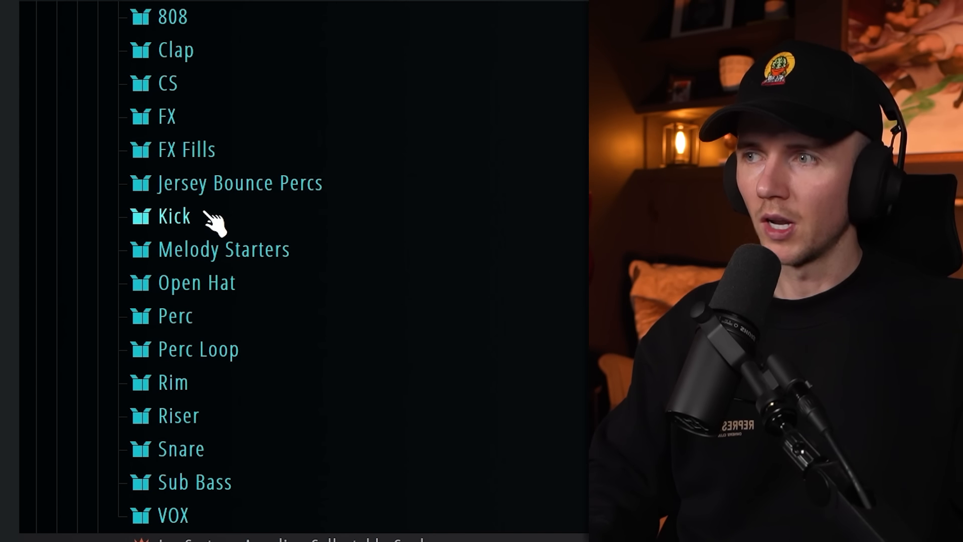
Step: Load the Jay Cactus - Knocker Kick sample from the Kick folder and detect its pitch regions in Edison
left_click(203, 232)
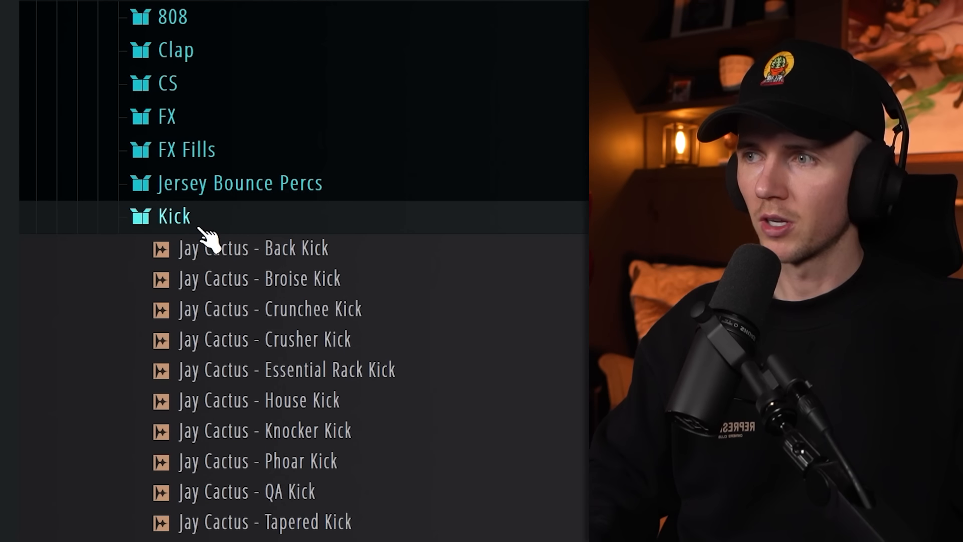
left_click(310, 430)
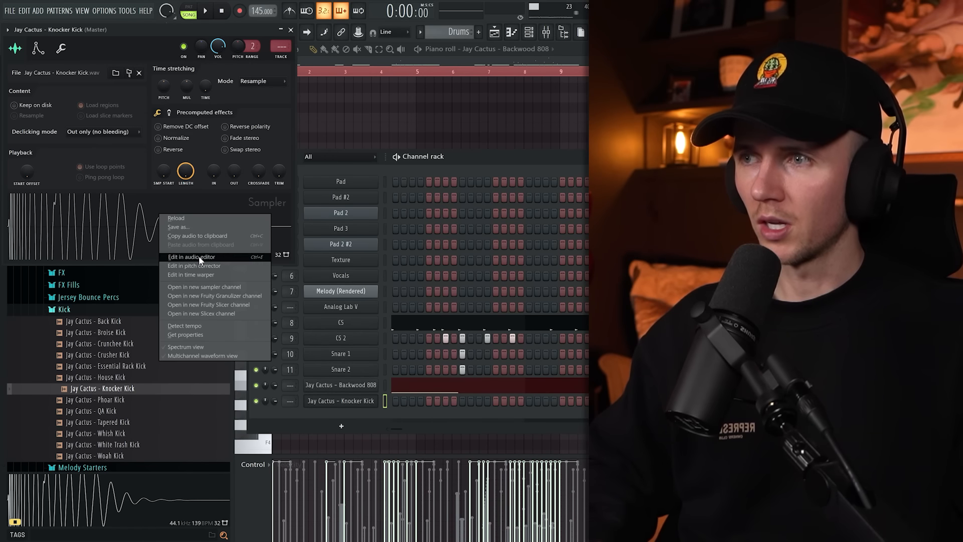
left_click(194, 257)
left_click(160, 156)
left_click(187, 289)
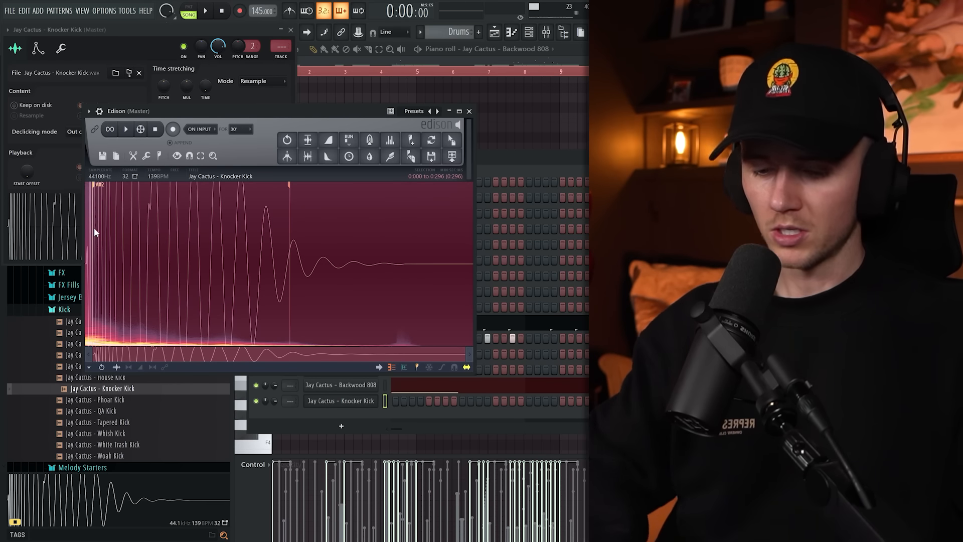
key("Delete")
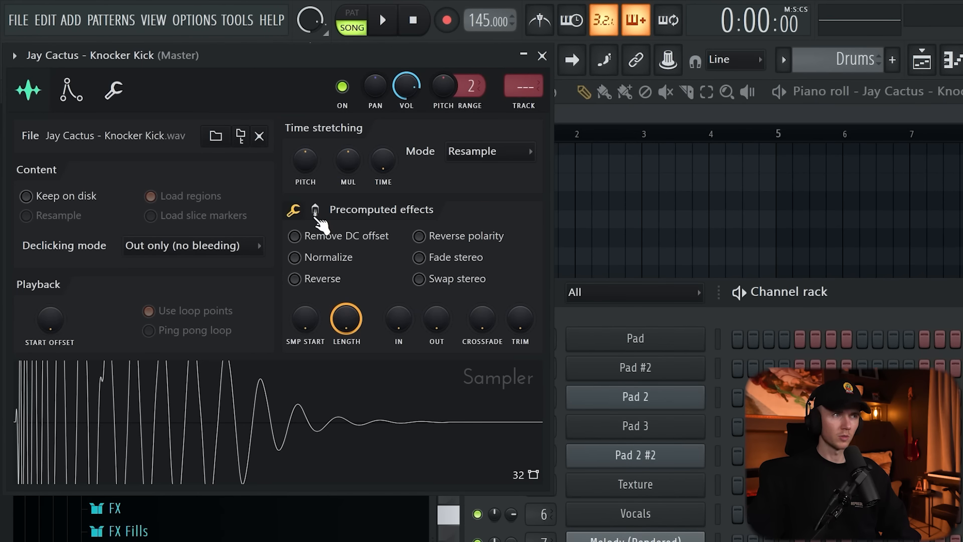
Step: Raise the Boost in the Knocker Kick's precomputed effects slightly
left_click(316, 210)
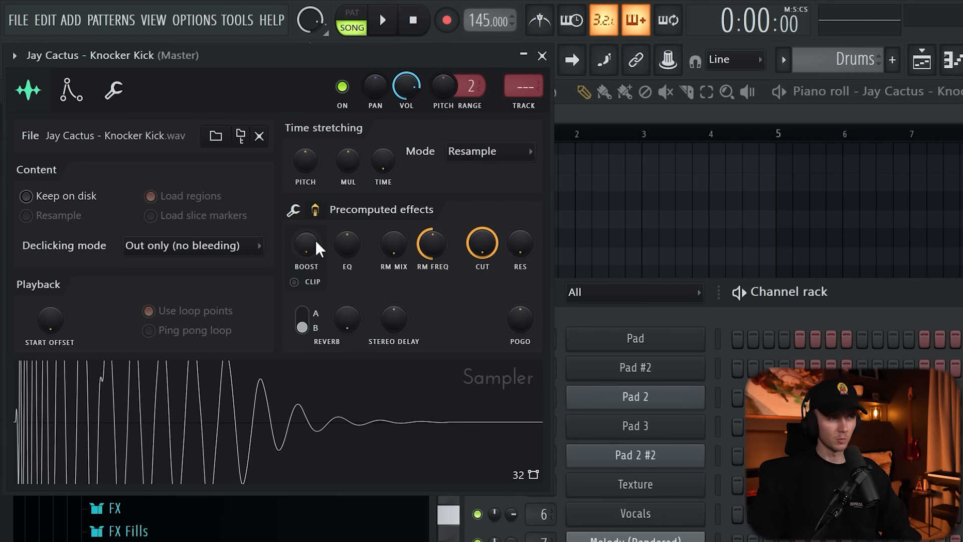
left_click_drag(317, 248, 317, 233)
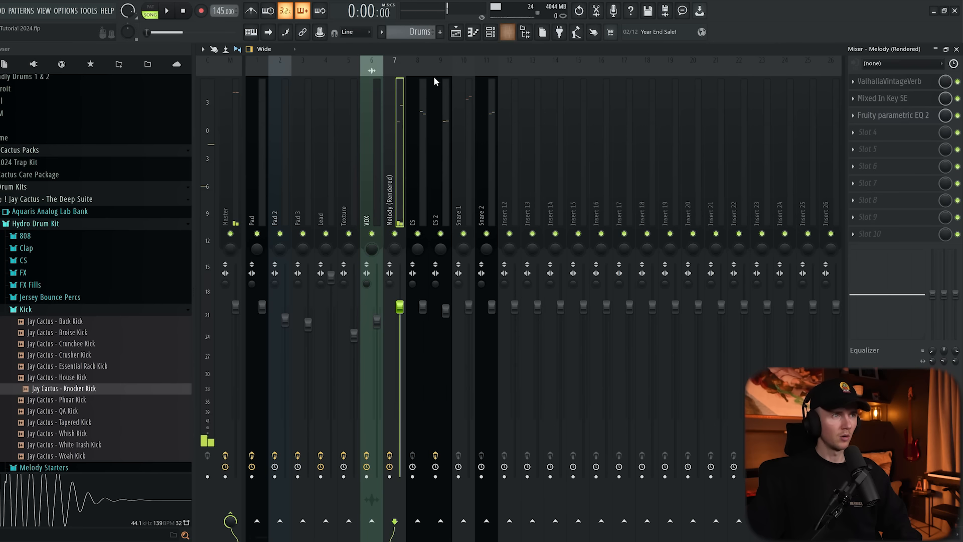
Step: Set the slope of the TR5 Classic Clipper on the Master track to -7.5
left_click(233, 145)
left_click(902, 82)
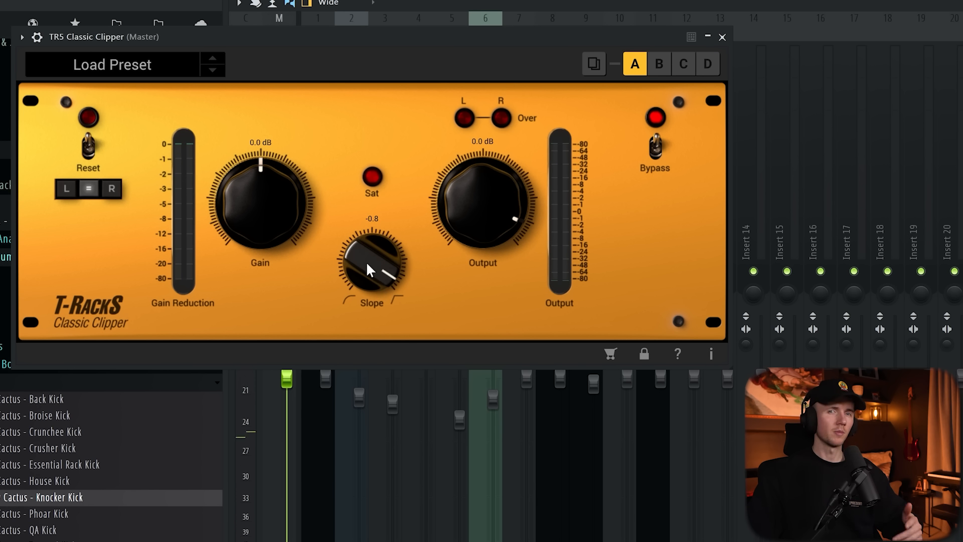
left_click_drag(368, 261, 352, 294)
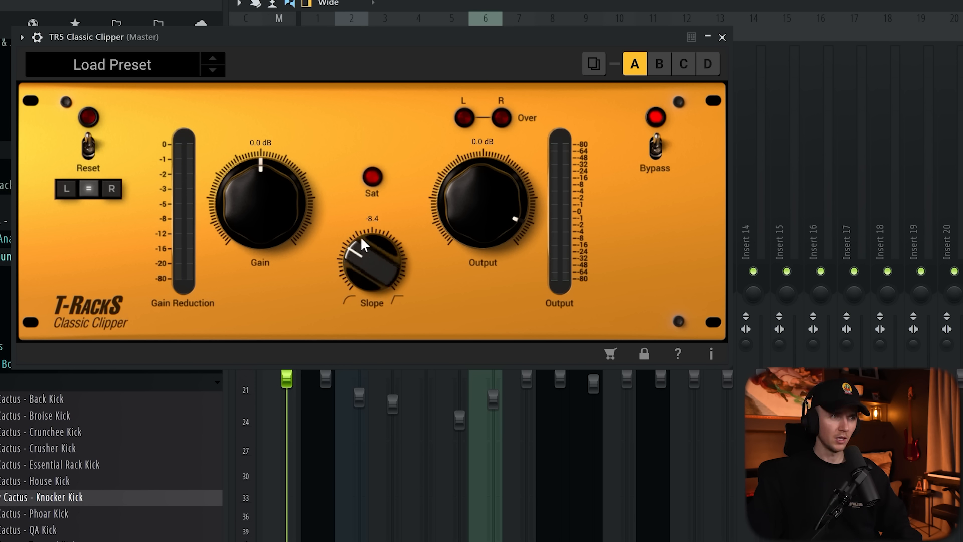
scroll(360, 230, "up", 2)
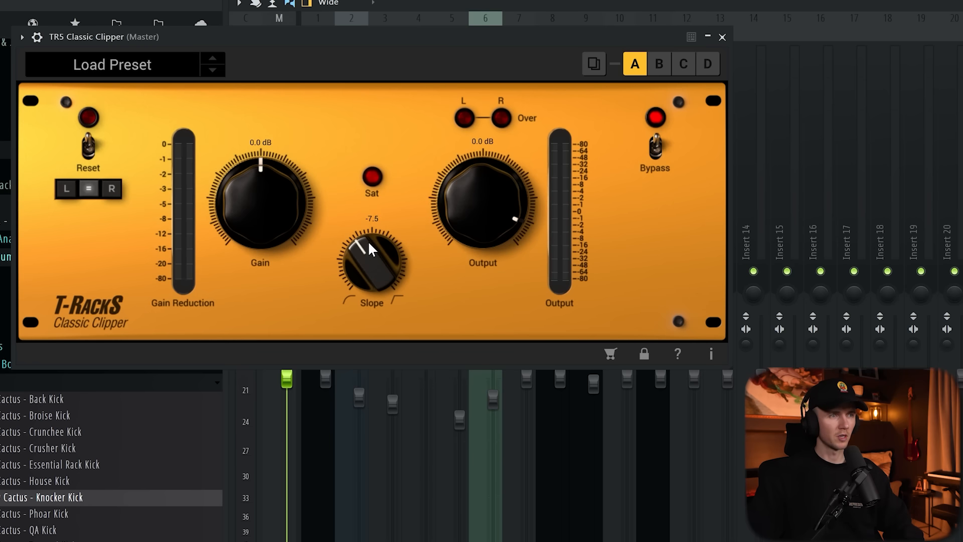
key("space")
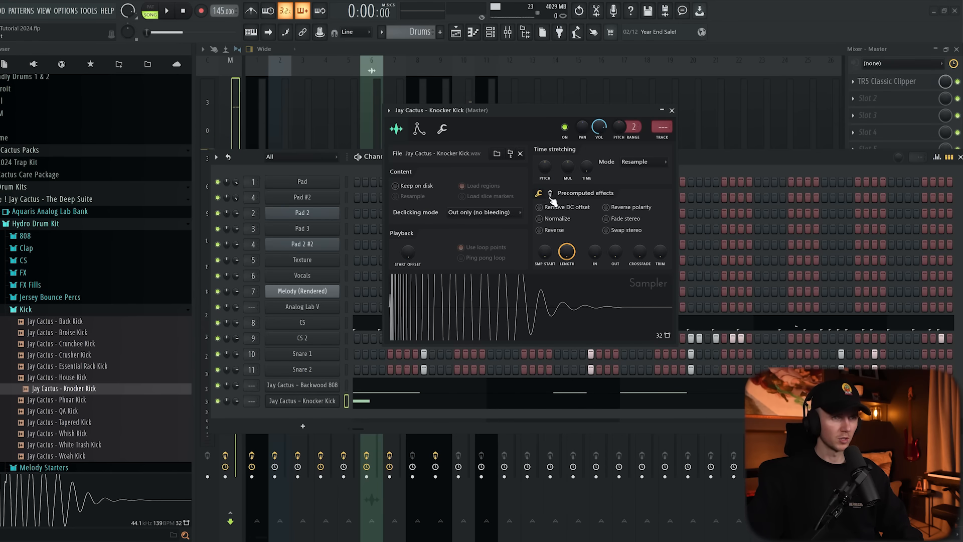
Step: Try reversing the polarity of the Knocker Kick sample, and switch the option back off
key("space")
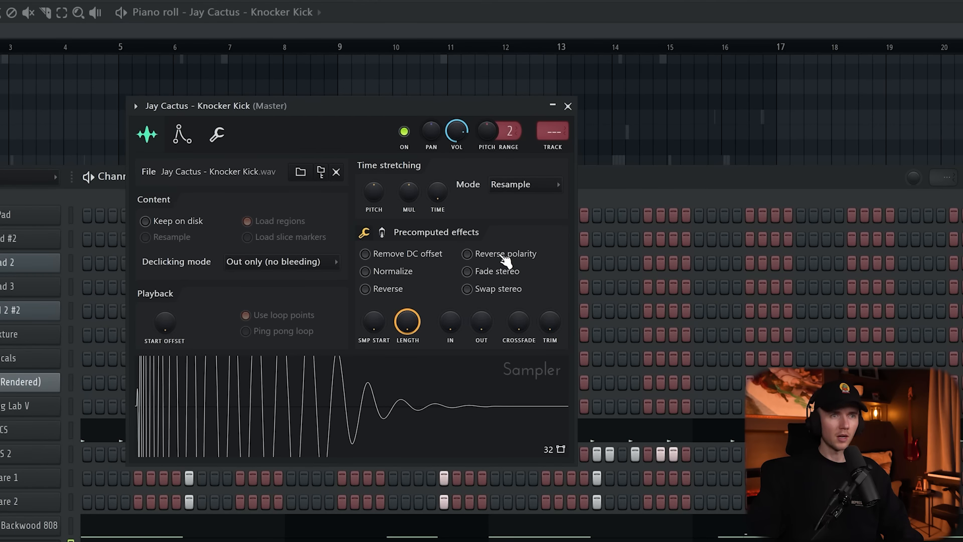
left_click(503, 256)
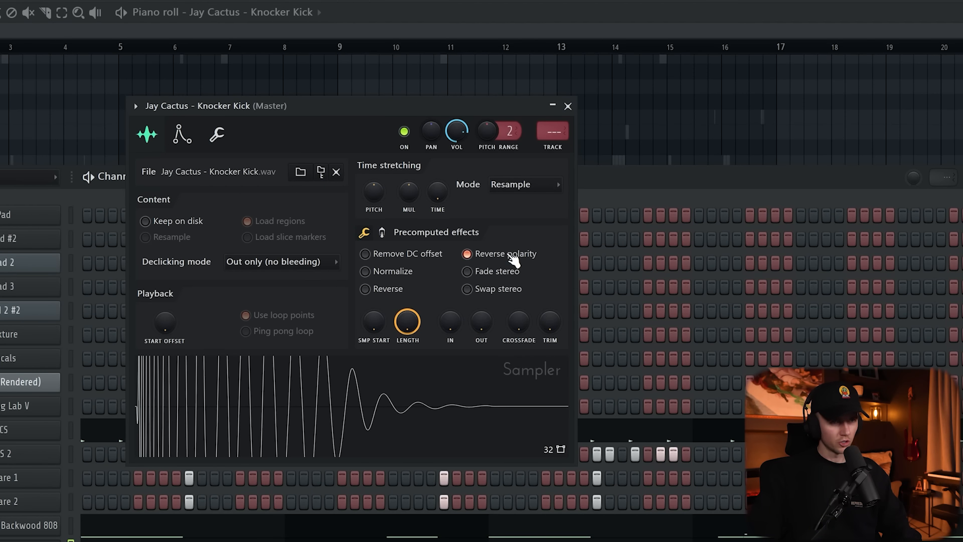
left_click(507, 255)
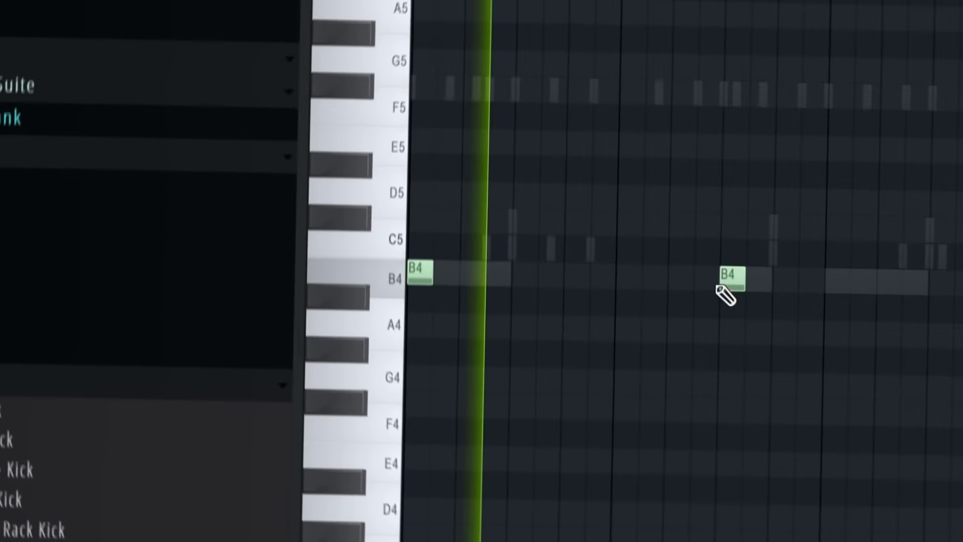
Step: Place short B4 kick notes along the 808 line through bars 1 to 8, and duplicate them into bars 9 to 16
left_click(695, 272)
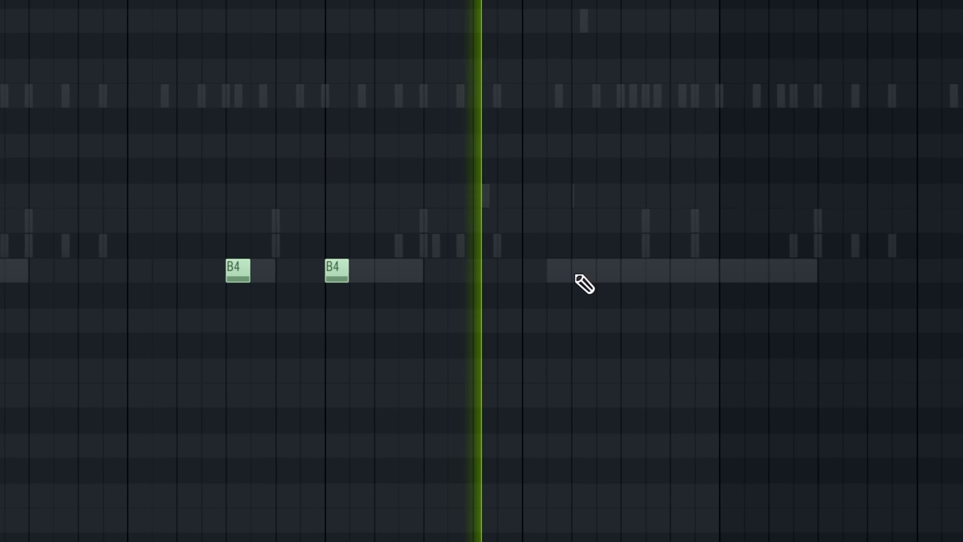
left_click(772, 273)
left_click(824, 274)
left_click(546, 275)
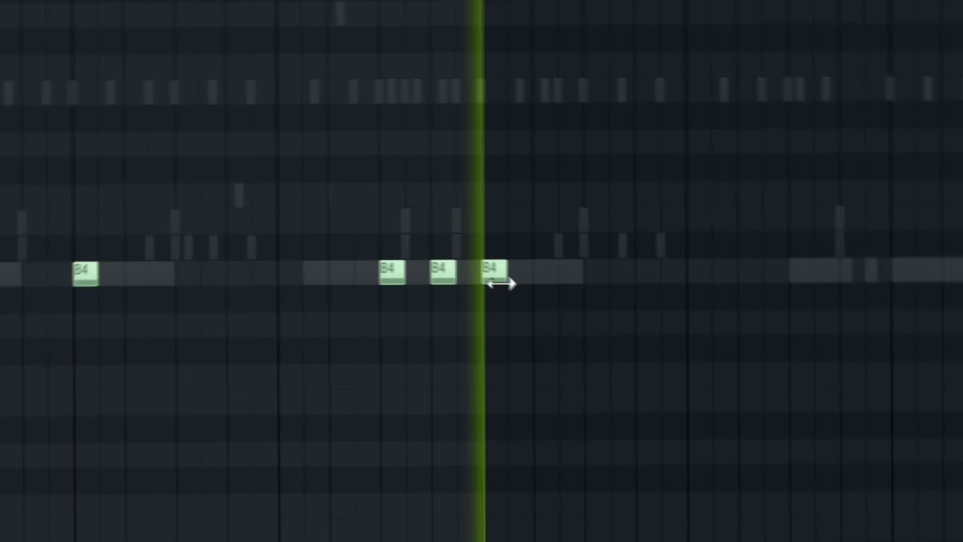
scroll(702, 331, "down", 2)
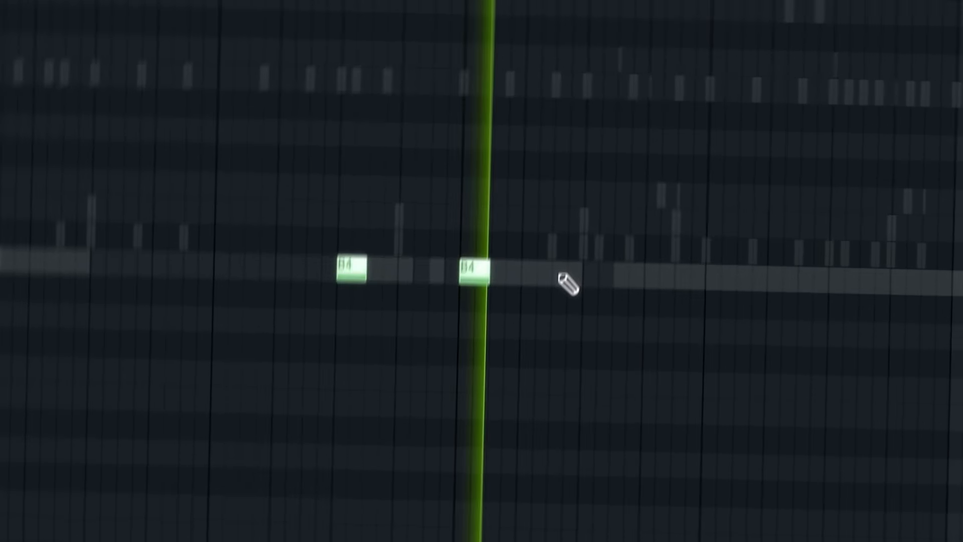
left_click(567, 274)
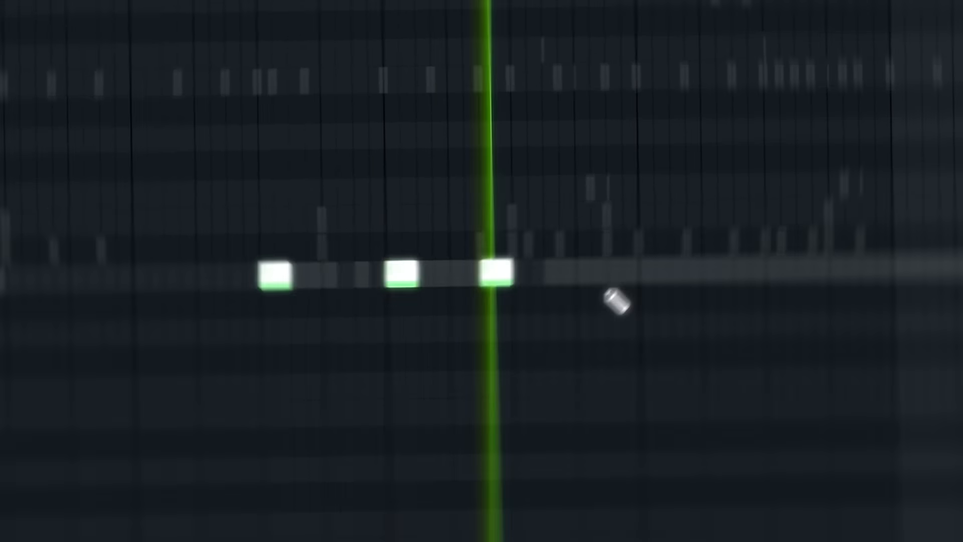
left_click(549, 275)
left_click(547, 275)
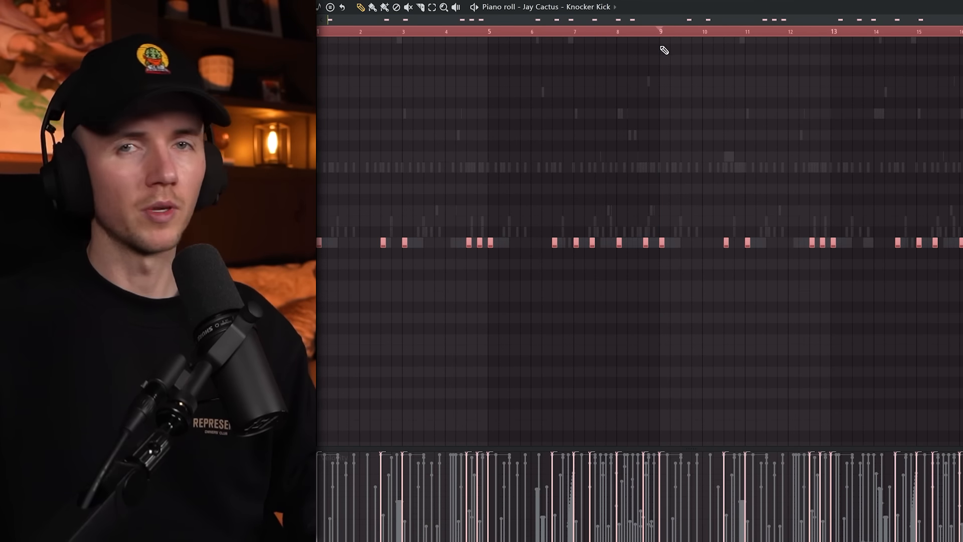
Step: Play back bars 9 to 16 and check the kick notes against the 808 pattern
right_click(679, 134)
scroll(720, 205, "up", 3)
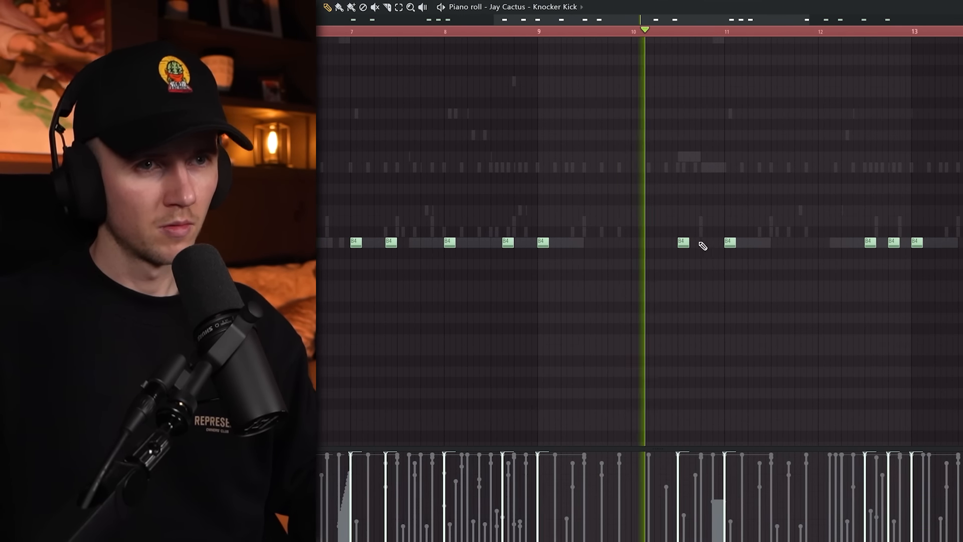
scroll(658, 256, "down", 3)
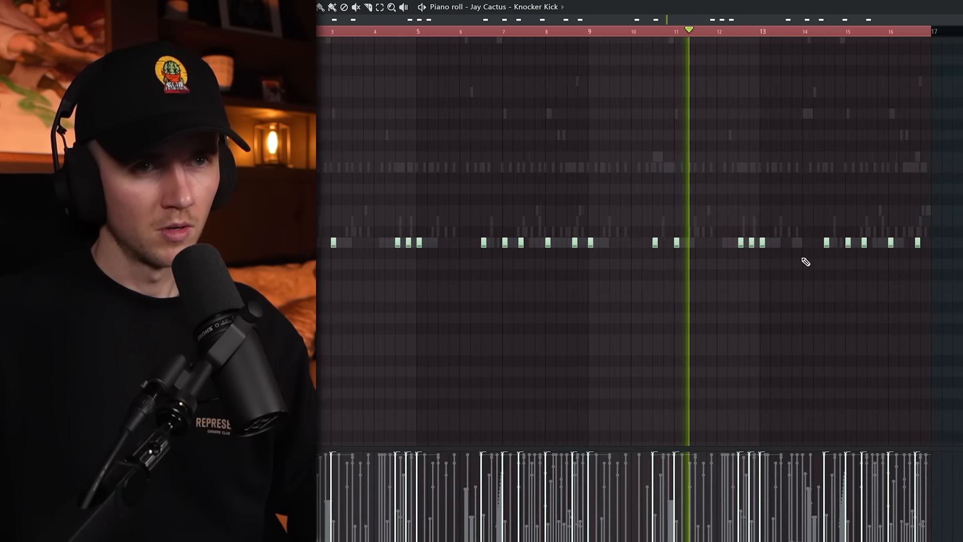
scroll(772, 260, "up", 3)
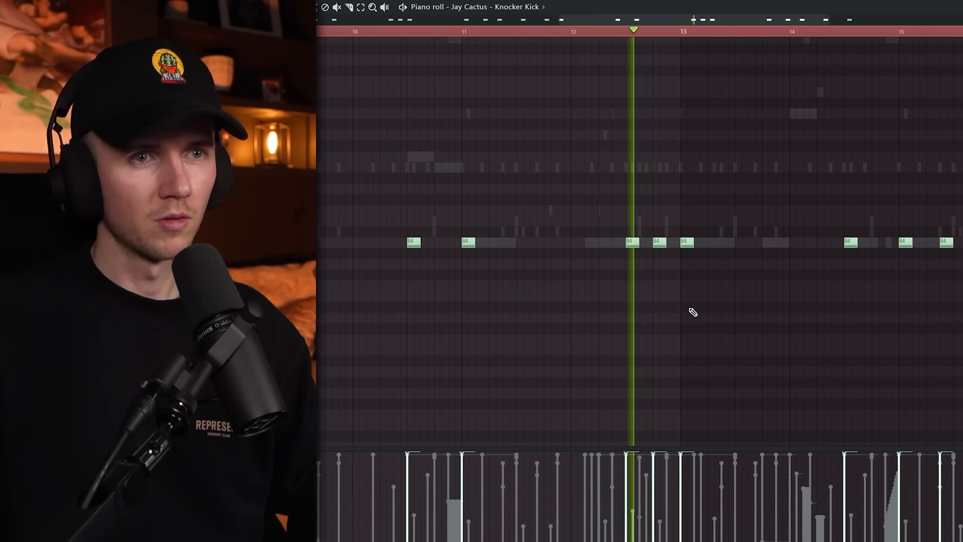
scroll(838, 307, "down", 3)
scroll(730, 292, "up", 3)
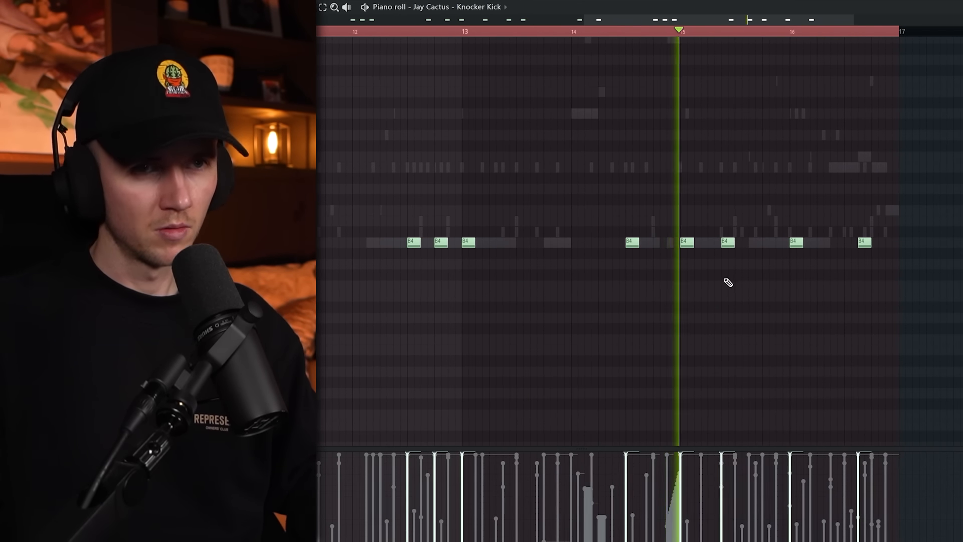
scroll(728, 283, "down", 1)
scroll(781, 284, "up", 1)
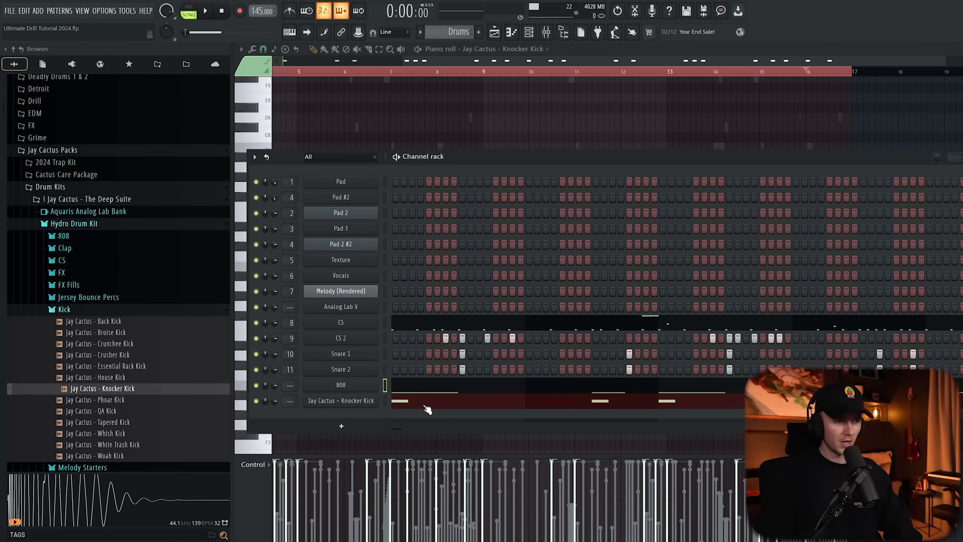
Step: Rename the Knocker Kick channel as Kick
right_click(359, 401)
left_click(396, 421)
type("Kick")
key("Return")
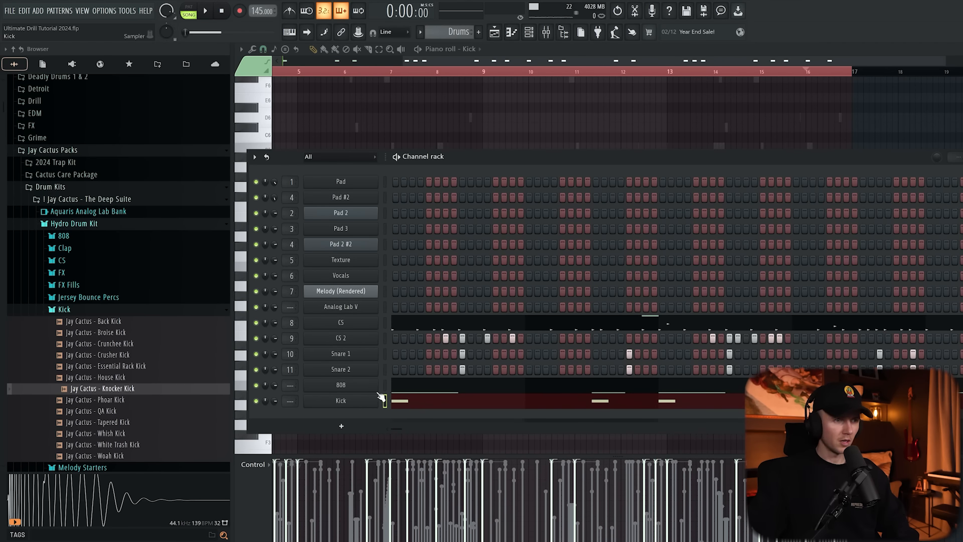
Step: Assign the 808 and Kick channels to mixer tracks 12 and 13, and sidechain the Kick track to the 808 track
left_click(546, 32)
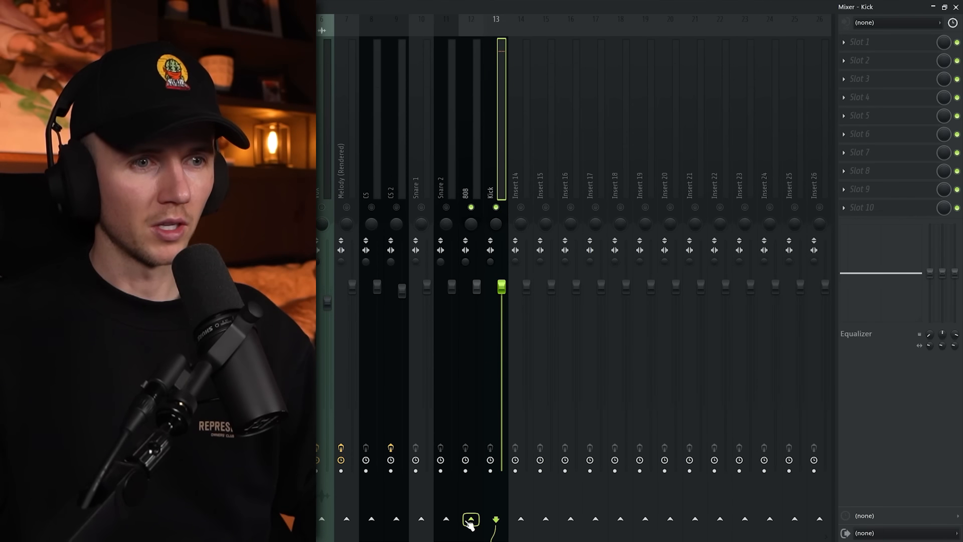
right_click(470, 520)
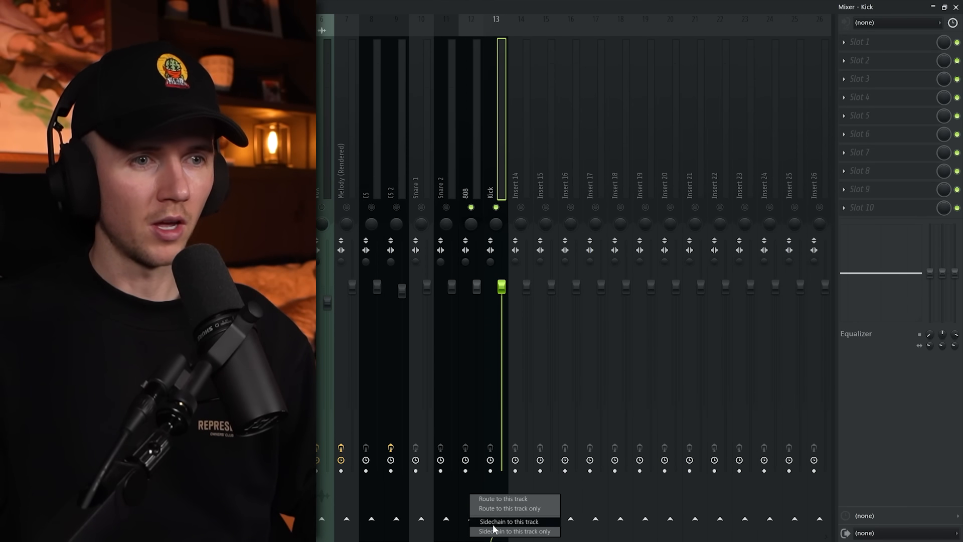
left_click(494, 522)
Step: Insert Kickstart 2 on the 808 mixer track and set its sidechain input to the Kick track
left_click(464, 179)
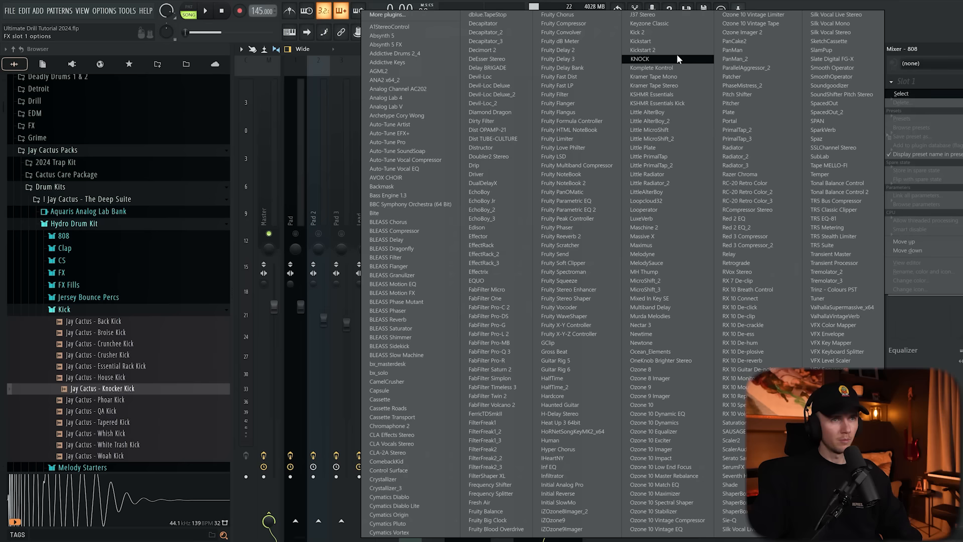
left_click(676, 50)
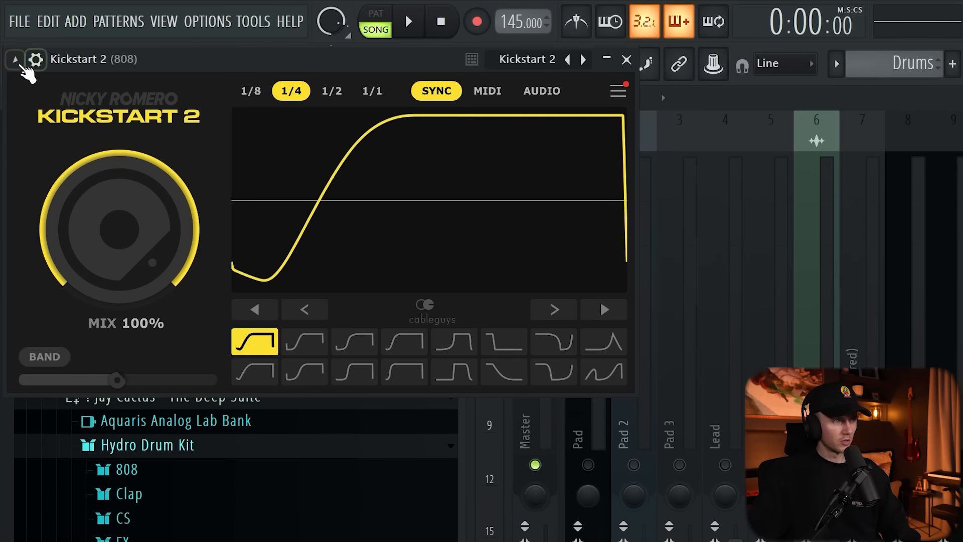
left_click(36, 63)
left_click(92, 99)
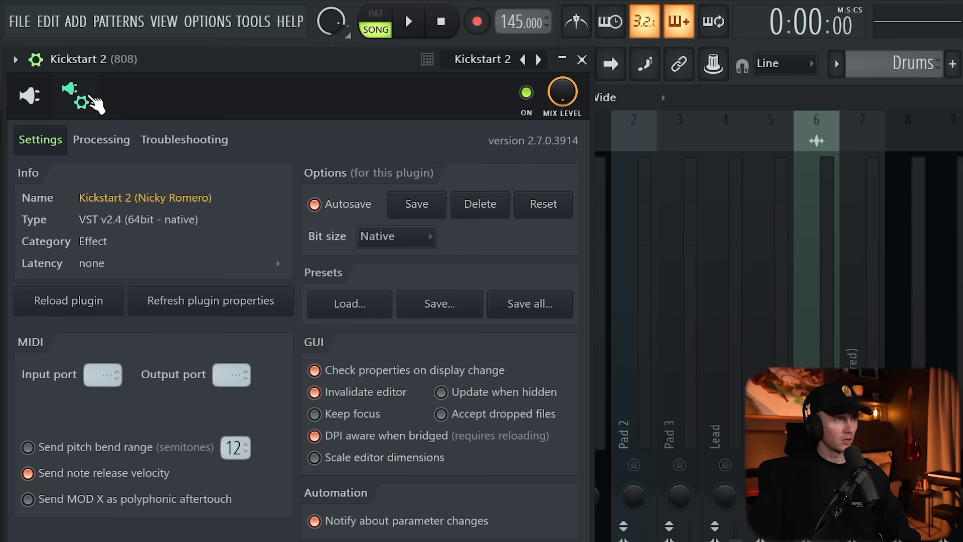
left_click(101, 140)
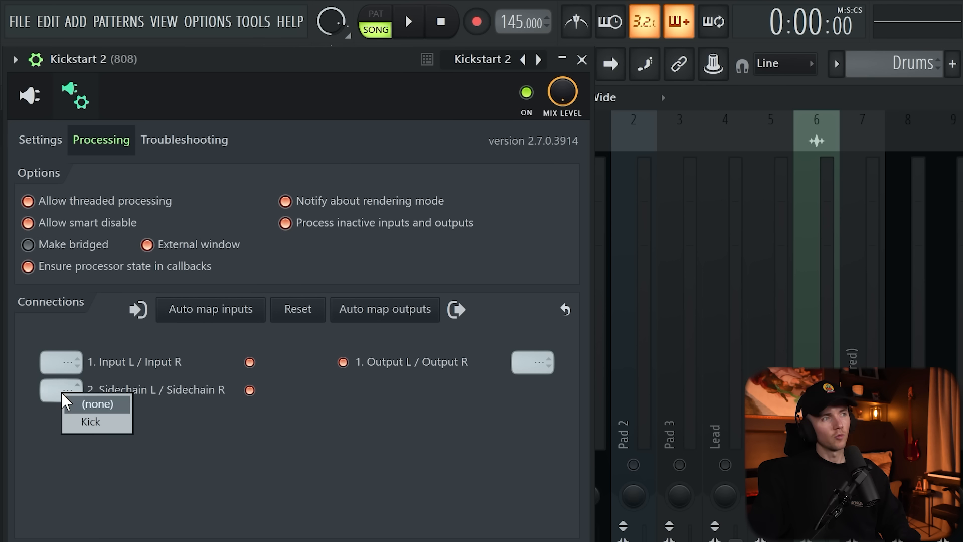
left_click(94, 421)
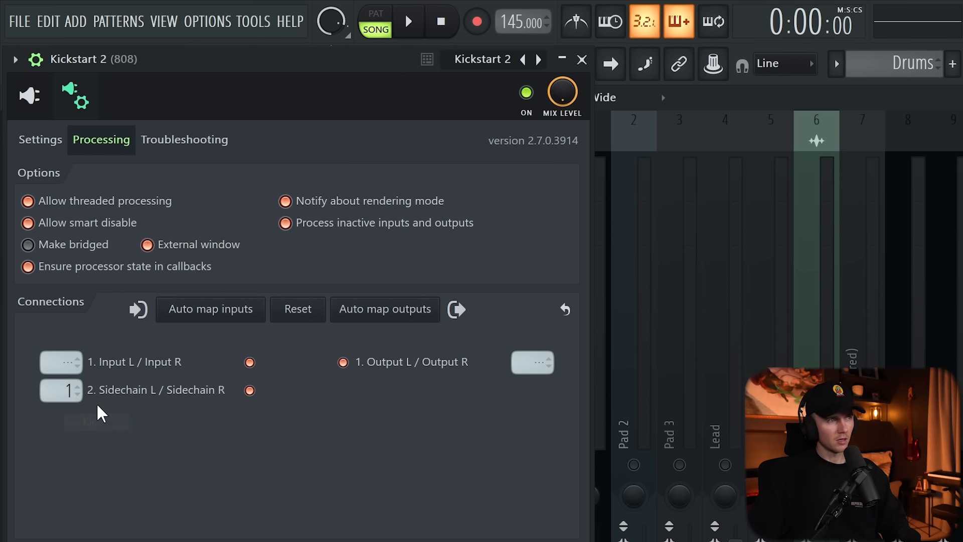
left_click(30, 98)
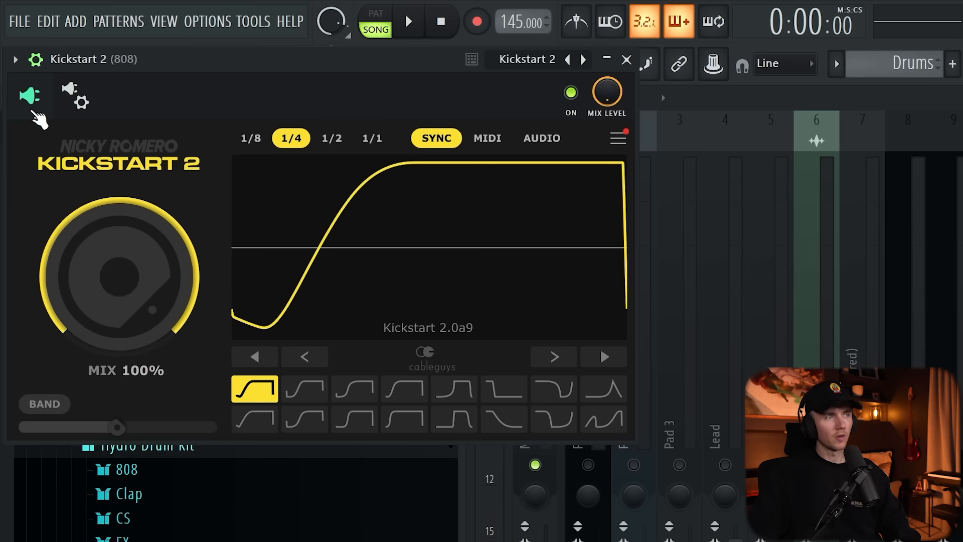
Step: Switch Kickstart 2 to Audio triggering with the Classic Chain curve and play the beat to check the ducking
left_click(544, 140)
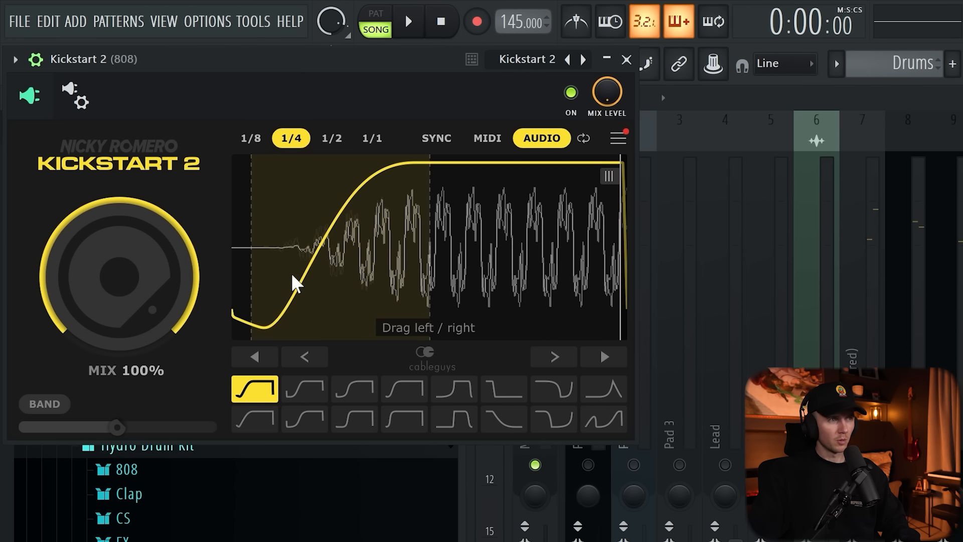
left_click(304, 388)
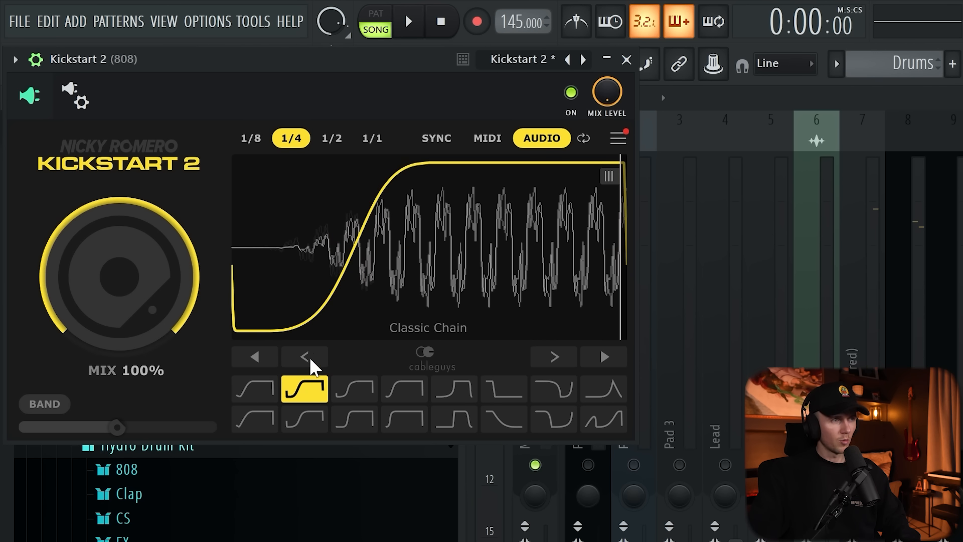
key("space")
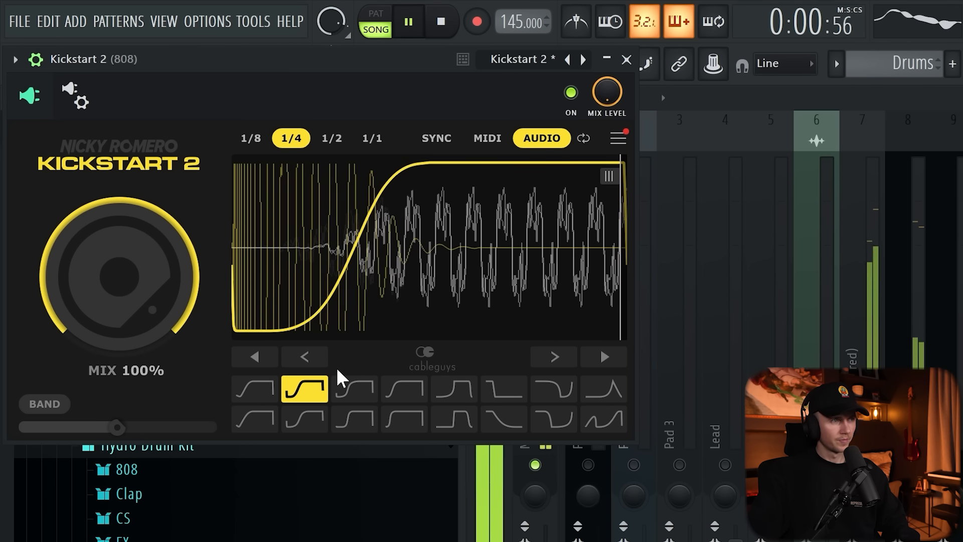
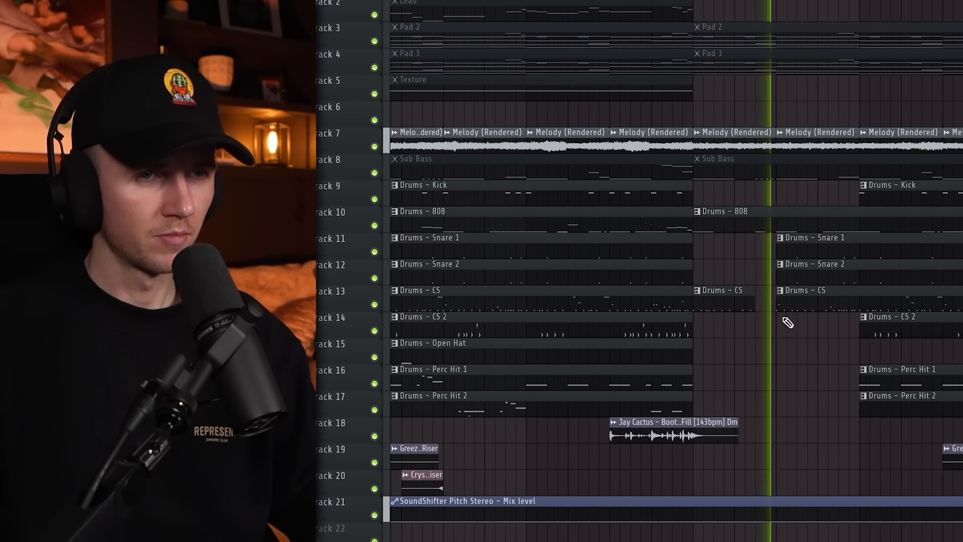
Step: Slice the Kick, Snare 1, Snare 2 and CS clips at bars 42 and 43 and delete the pieces in between
scroll(797, 382, "down", 3)
scroll(800, 383, "up", 3)
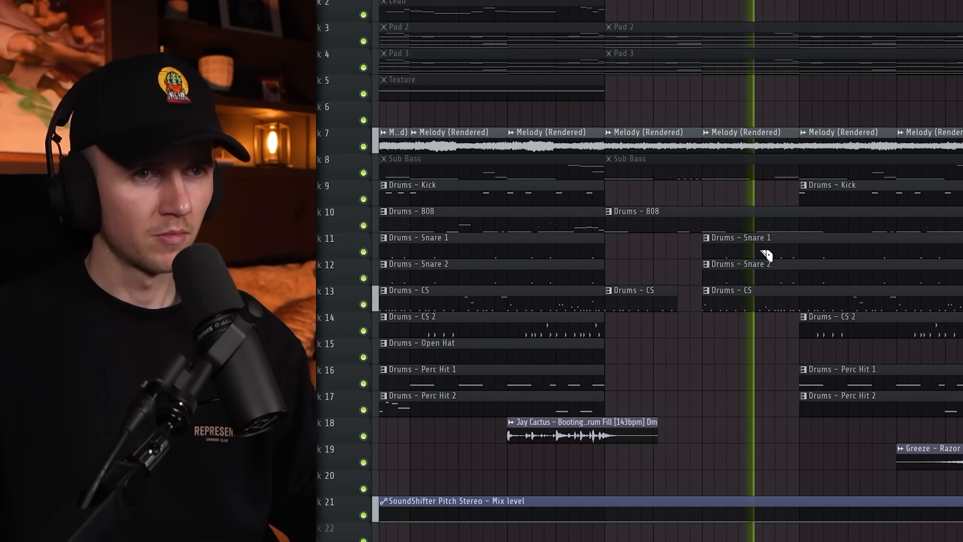
scroll(753, 362, "down", 3)
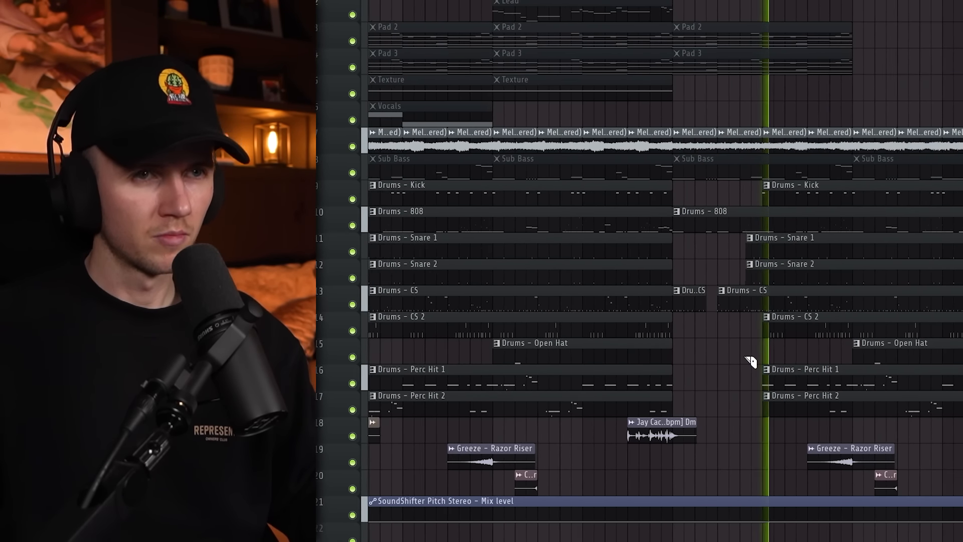
scroll(746, 360, "up", 5)
left_click_drag(628, 291, 628, 293)
key("space")
left_click_drag(741, 251, 742, 295)
left_click(633, 218)
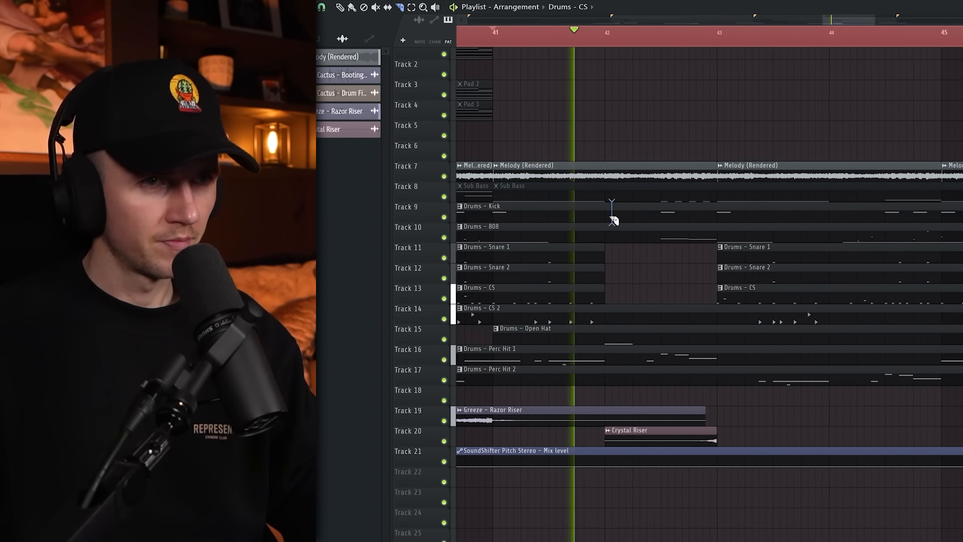
right_click(688, 219)
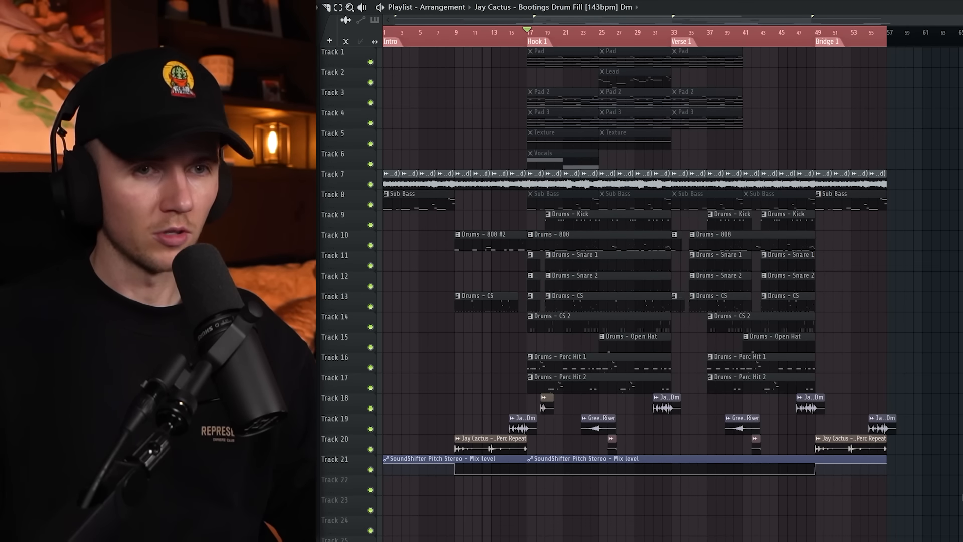
Step: Duplicate the arrangement from Hook 1 through Bridge 1 to bar 57, and copy the Hook 2 section to bar 97
left_click_drag(959, 495, 531, 47)
mouse_move(539, 191)
left_mouse_down()
mouse_move(926, 176)
mouse_move(907, 175)
left_mouse_up()
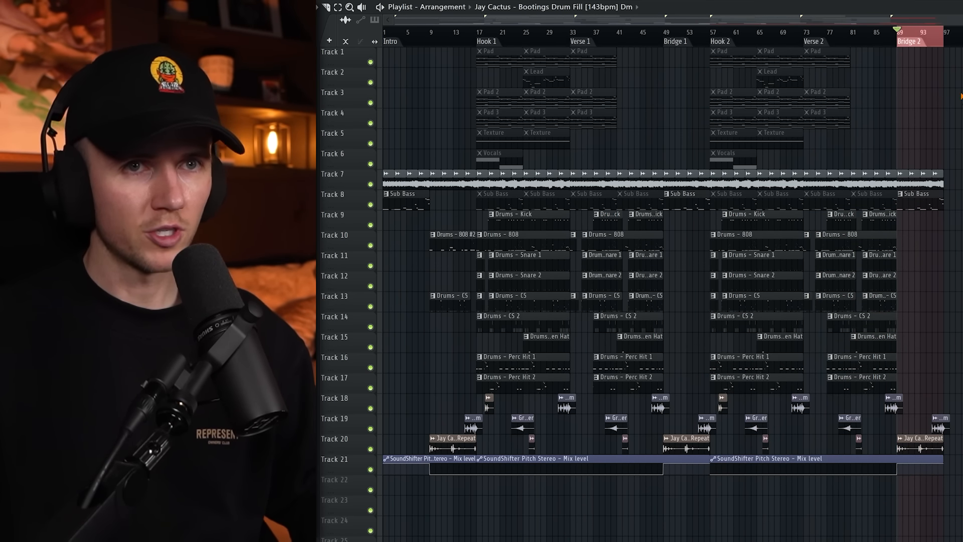
left_click_drag(801, 494, 710, 46)
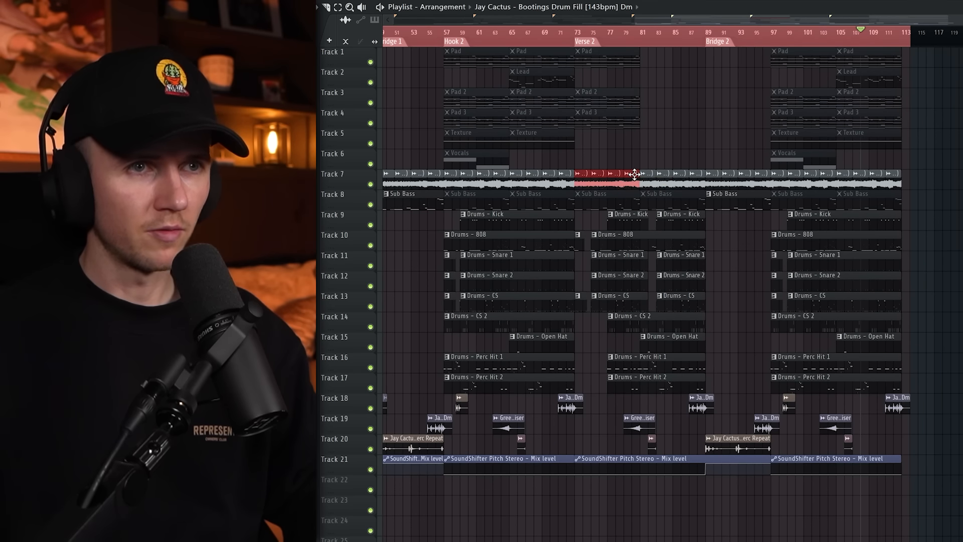
Step: Copy eight bars of Melody clips from Verse 2 past the last hook, and place a Standard Wap Perc Repeat clip at bar 113
left_click_drag(635, 174, 950, 171)
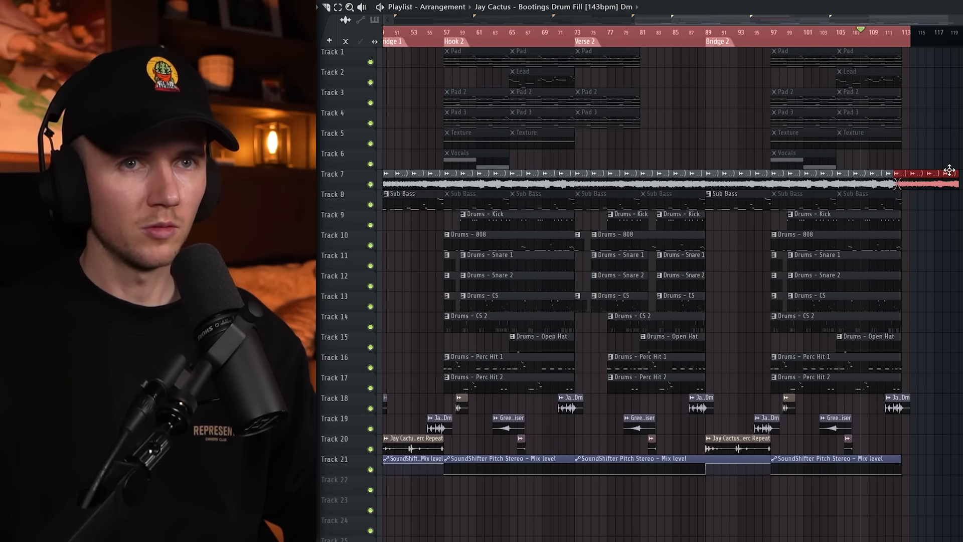
key("ctrl+a")
left_click_drag(917, 444, 906, 444)
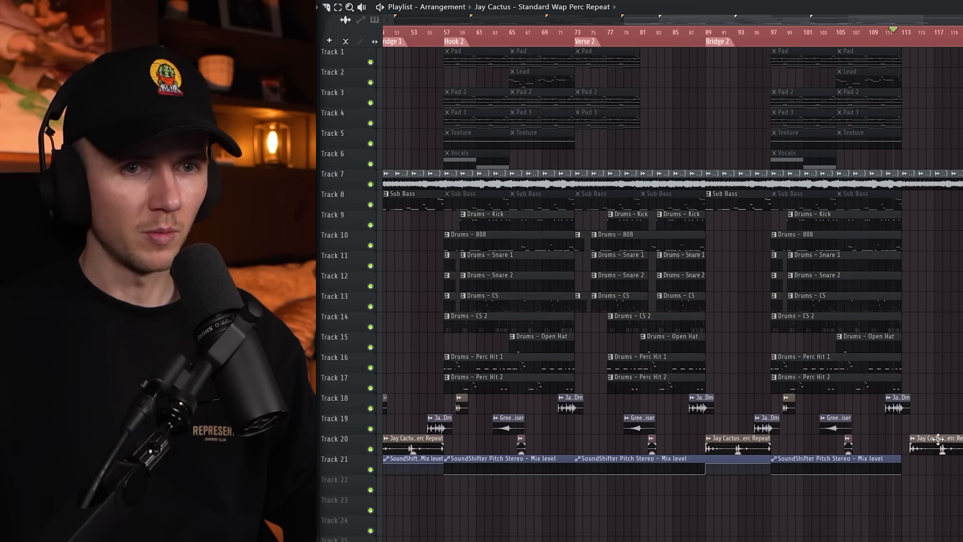
Step: Slice the perc repeat clip at bar 113 just before its second hit and delete the remainder
key("space")
scroll(926, 442, "up", 4)
left_click_drag(751, 442, 756, 472)
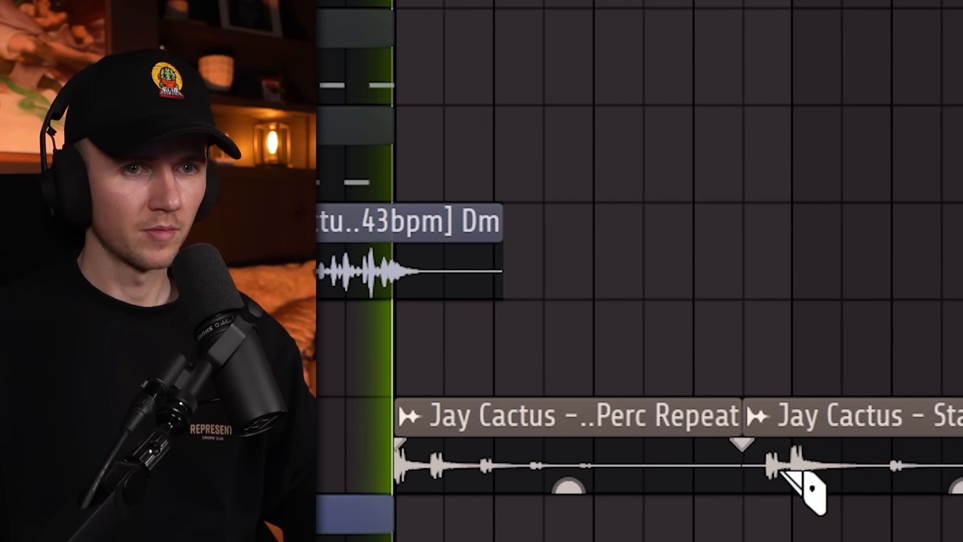
right_click(956, 464)
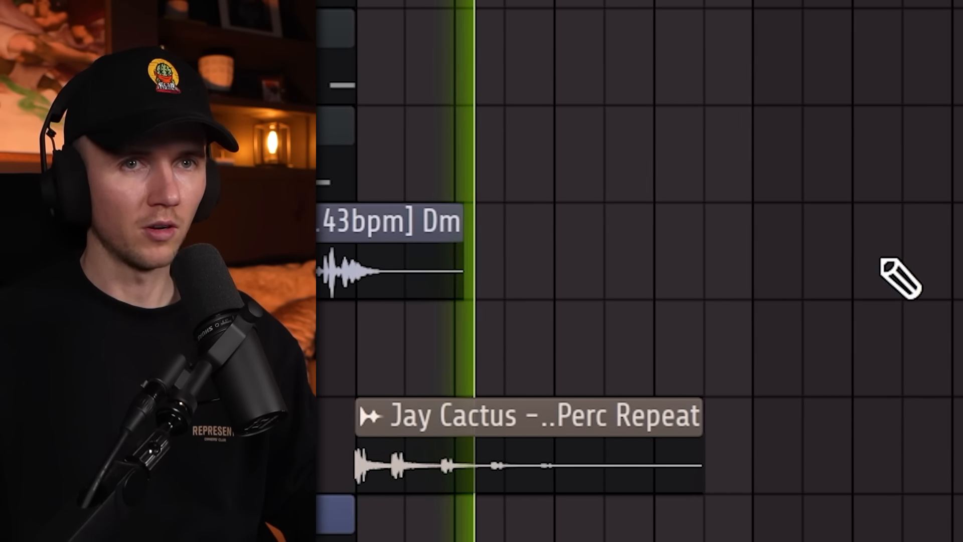
Step: Create an automation clip across the whole arrangement for the Volume of Fruity Balance on the Master track
key("ctrl+a")
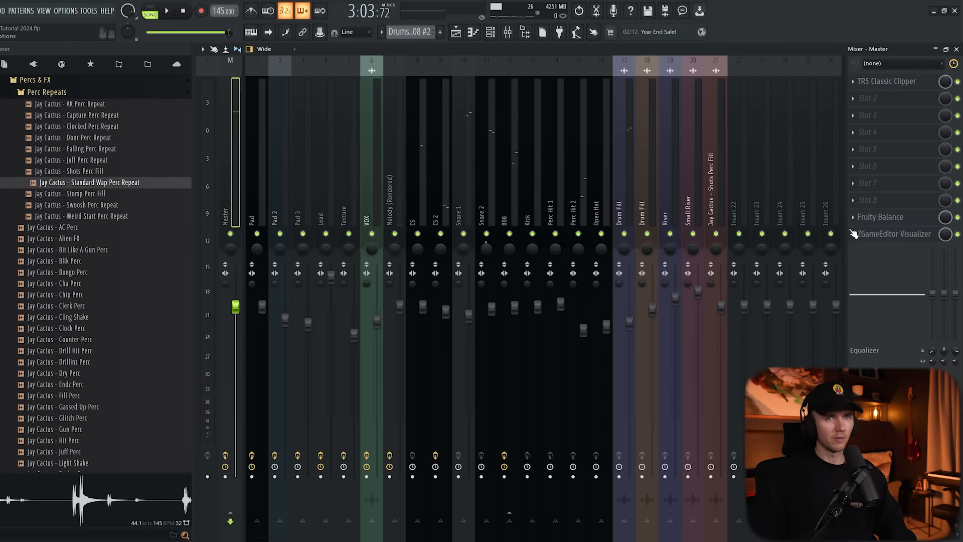
left_click(908, 222)
left_click(910, 222)
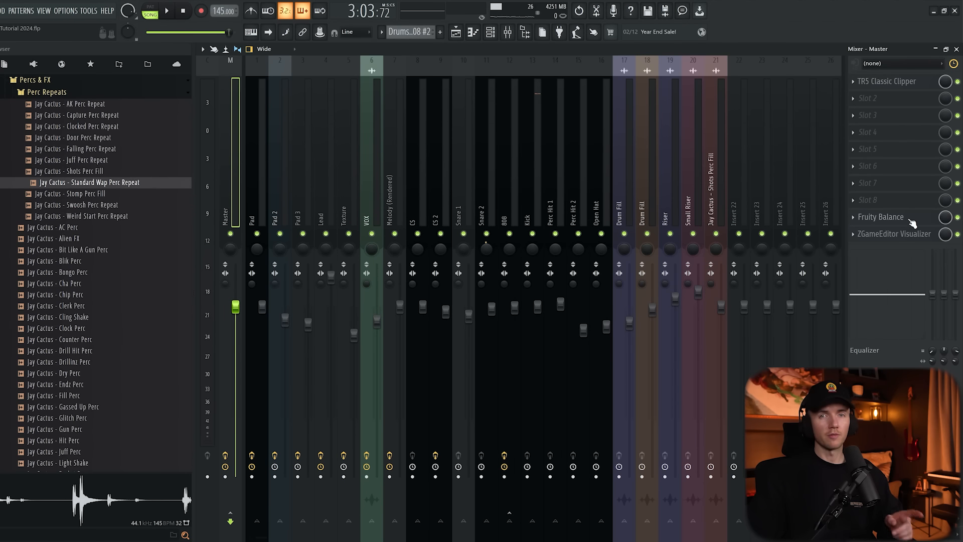
left_click(883, 217)
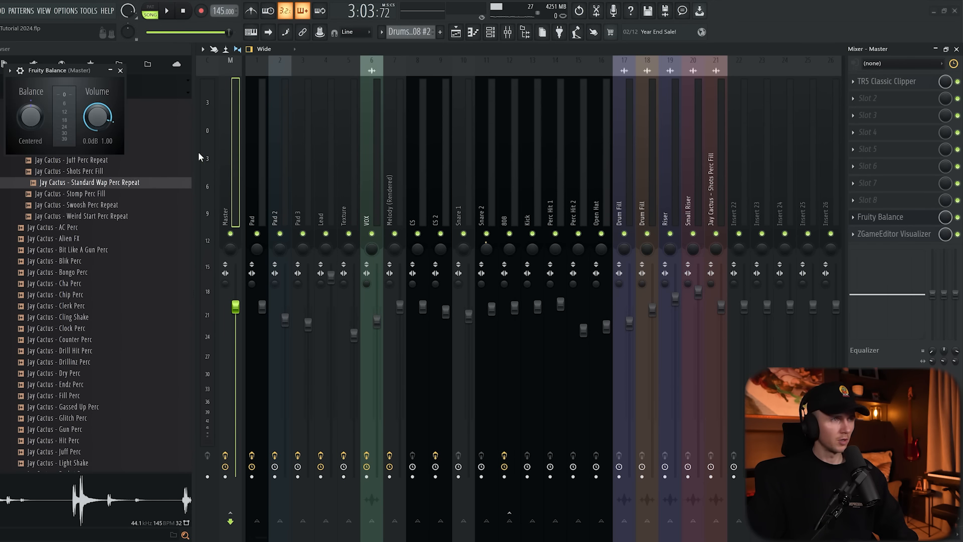
right_click(89, 120)
left_click(147, 192)
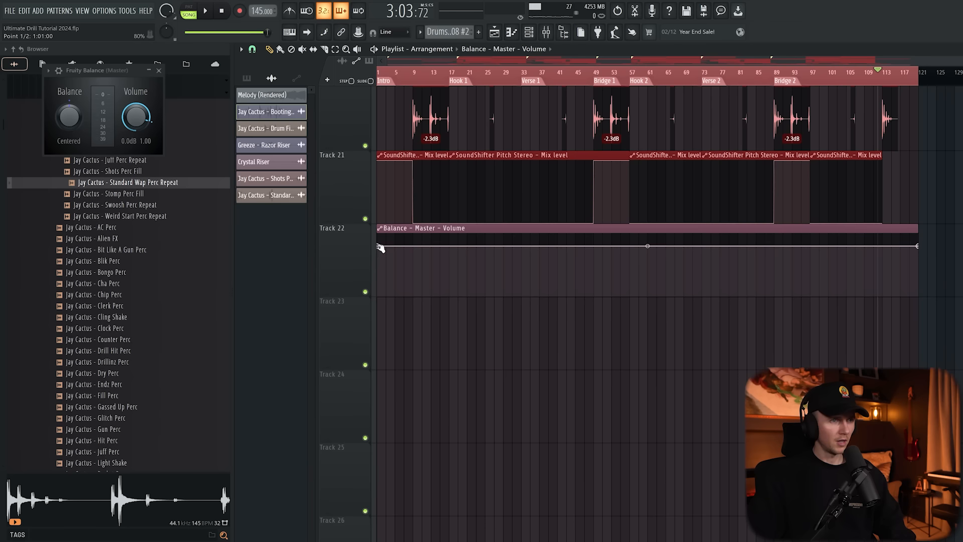
Step: Add a point at bar 113 in the master volume automation and lower its end point to zero for a fade-out
right_click(691, 411)
left_click(409, 396)
scroll(936, 337, "up", 5)
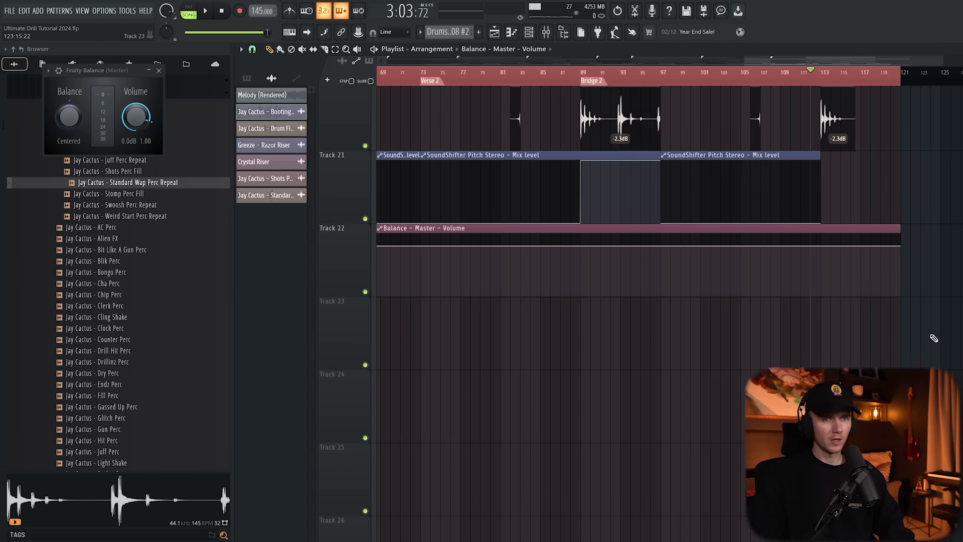
right_click(733, 249)
right_click(734, 250)
left_click(747, 405)
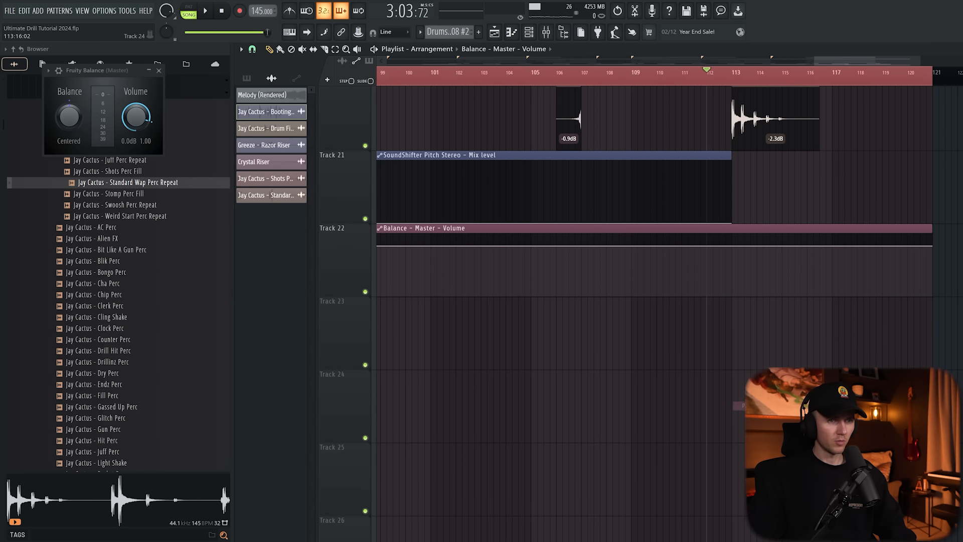
left_click_drag(933, 248, 936, 300)
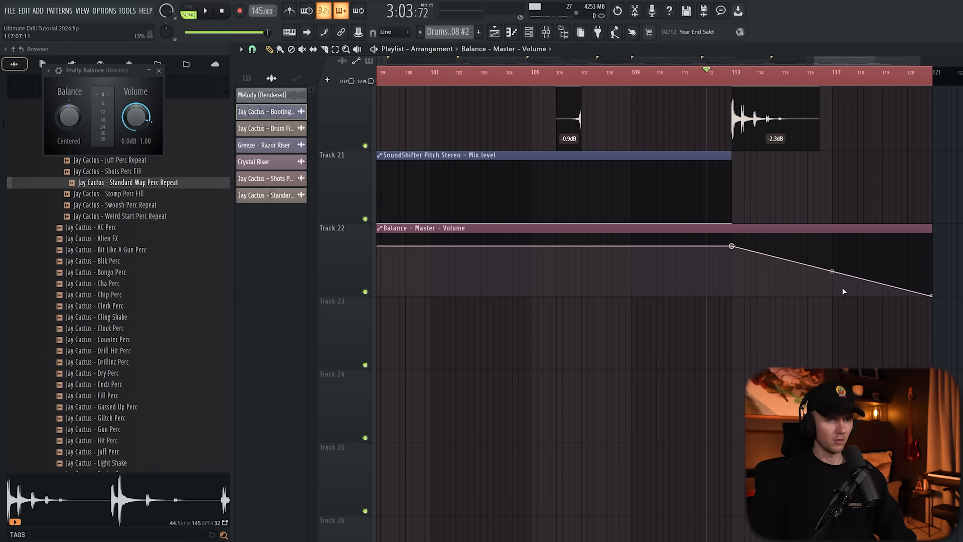
key("space")
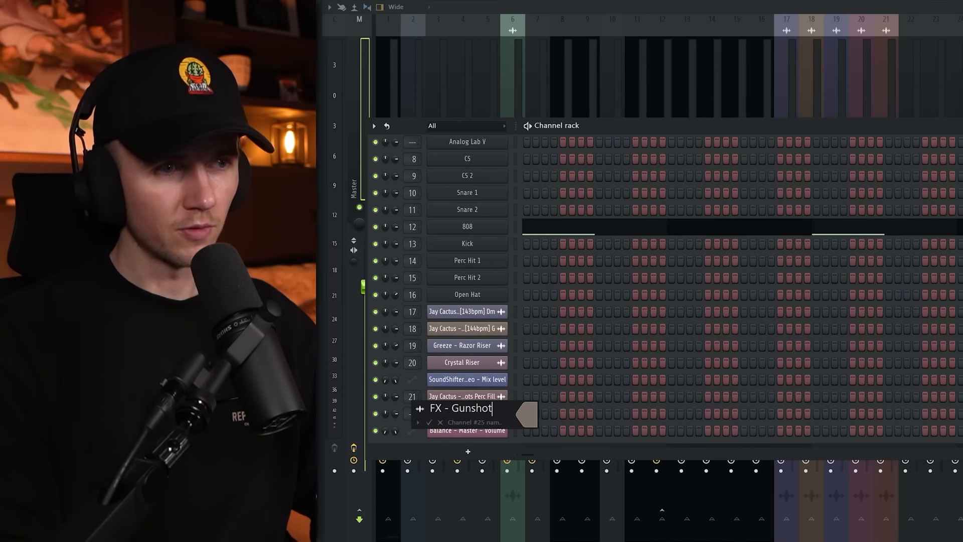
Step: Rename the Standard Wap Perc Repeat channel as FX - Gunshot and the Analog Lab V channel as Sub Bass
key("Return")
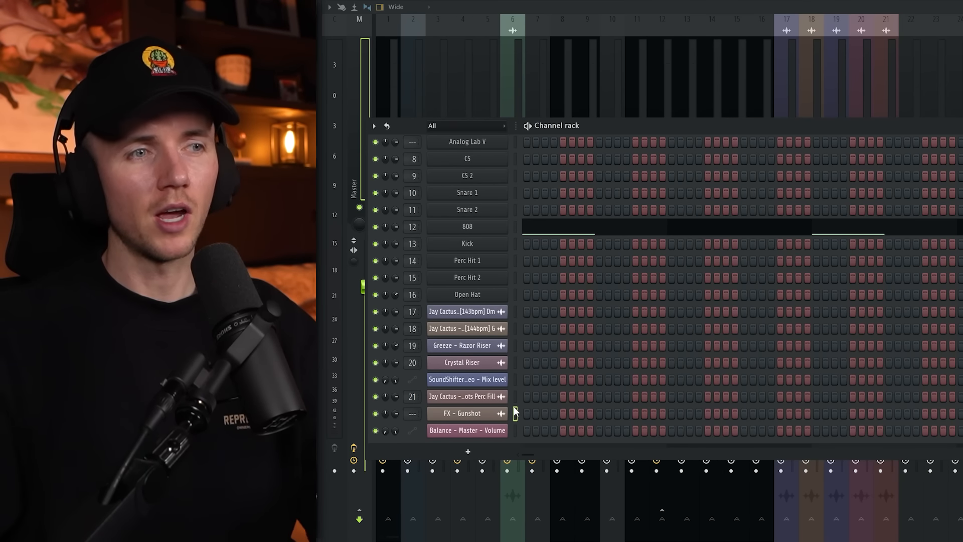
scroll(432, 208, "up", 3)
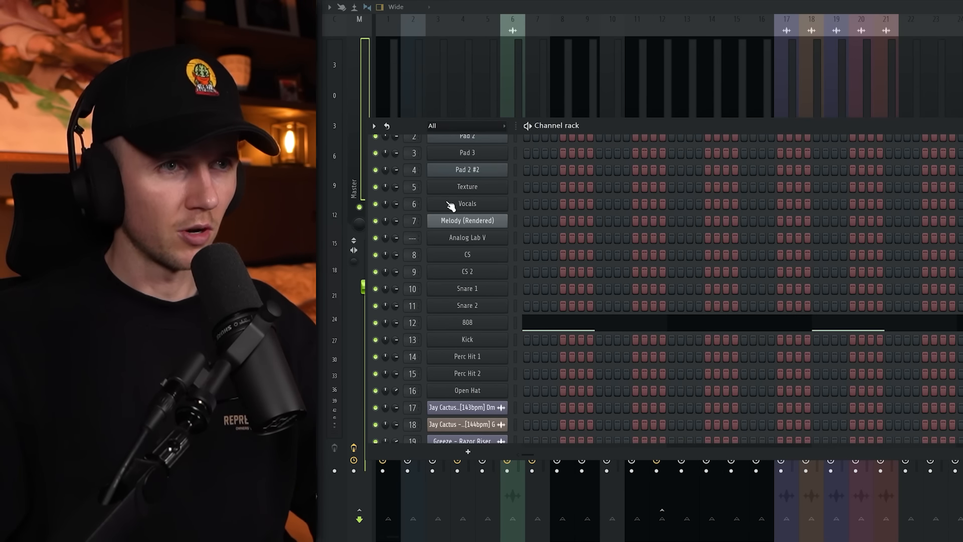
scroll(459, 198, "down", 3)
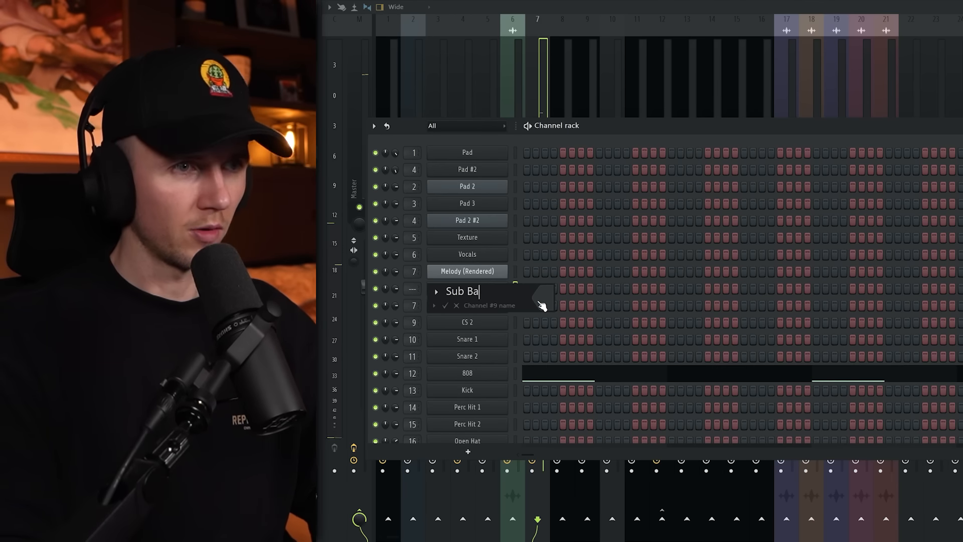
key("Return")
Step: Assign the Sub Bass and FX - Gunshot channels to mixer tracks 22 and 23, and raise the Sub Bass fader
scroll(511, 294, "down", 3)
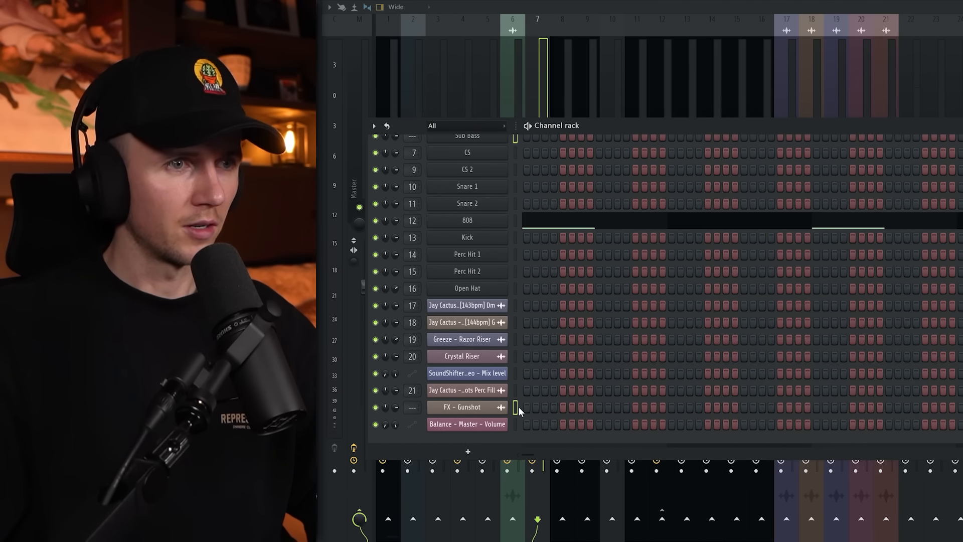
left_click(939, 112)
left_click_drag(918, 288, 918, 264)
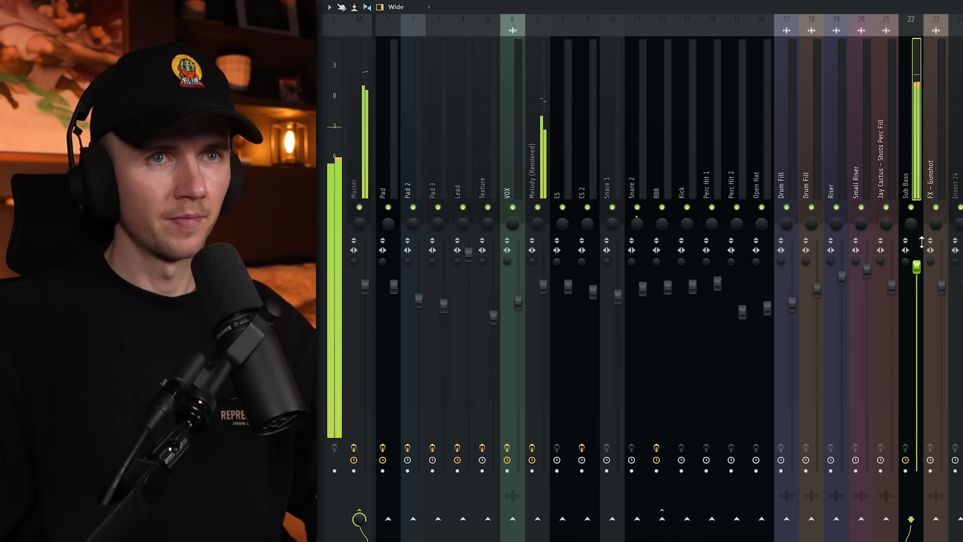
Step: Rename mixer track 21, the Shots Perc Fill insert, as FX - Shots
left_click(885, 156)
right_click(885, 156)
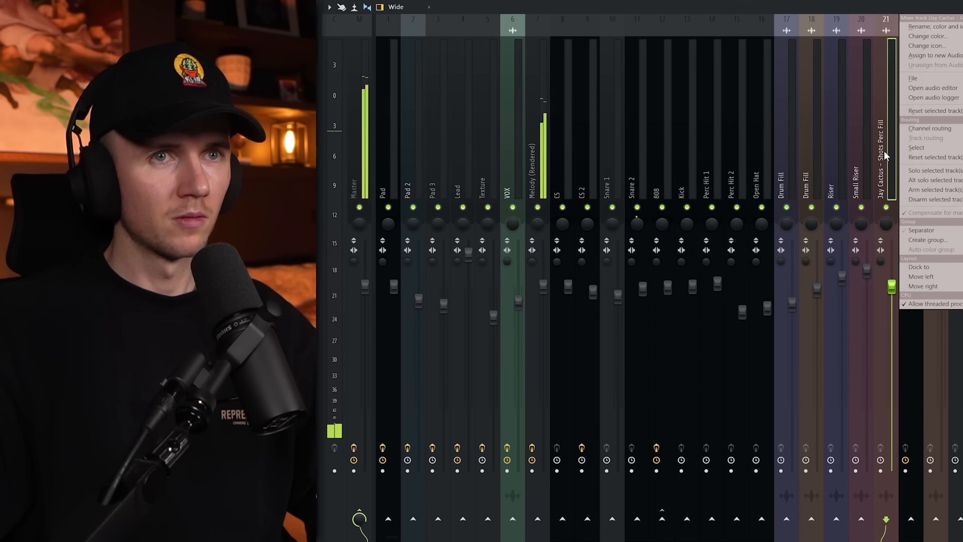
left_click(921, 26)
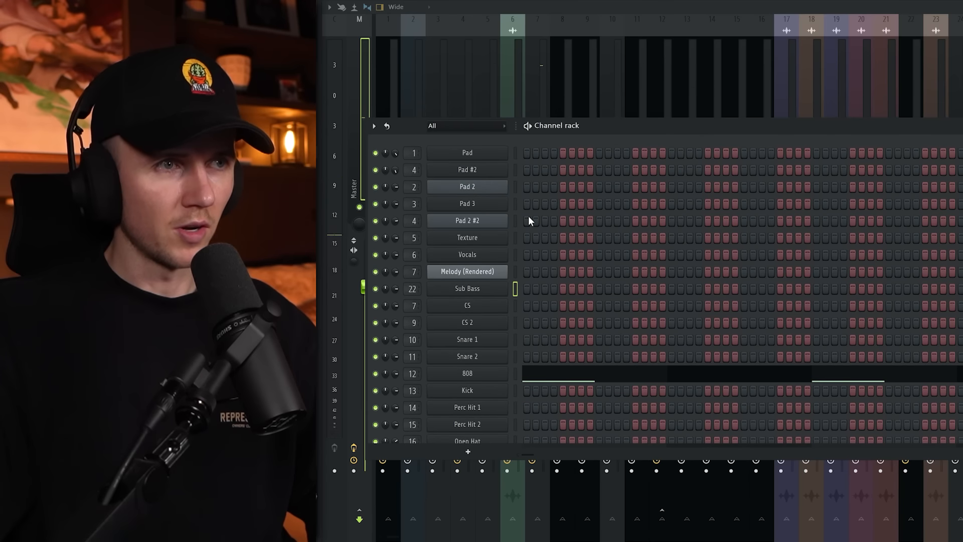
Step: Load Gross Beat on the Master track with the Repeater preset and choose the Repeat a time pattern
left_click(536, 66)
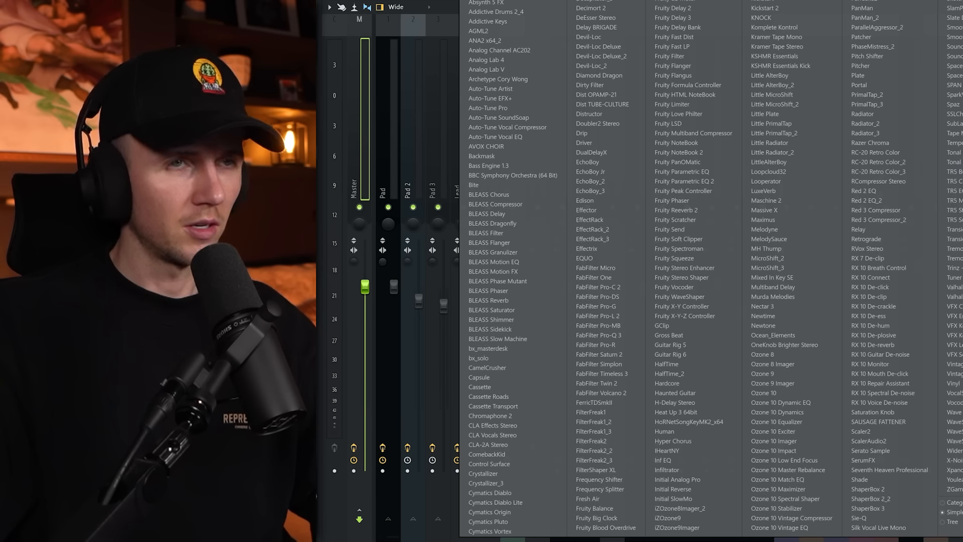
left_click(668, 335)
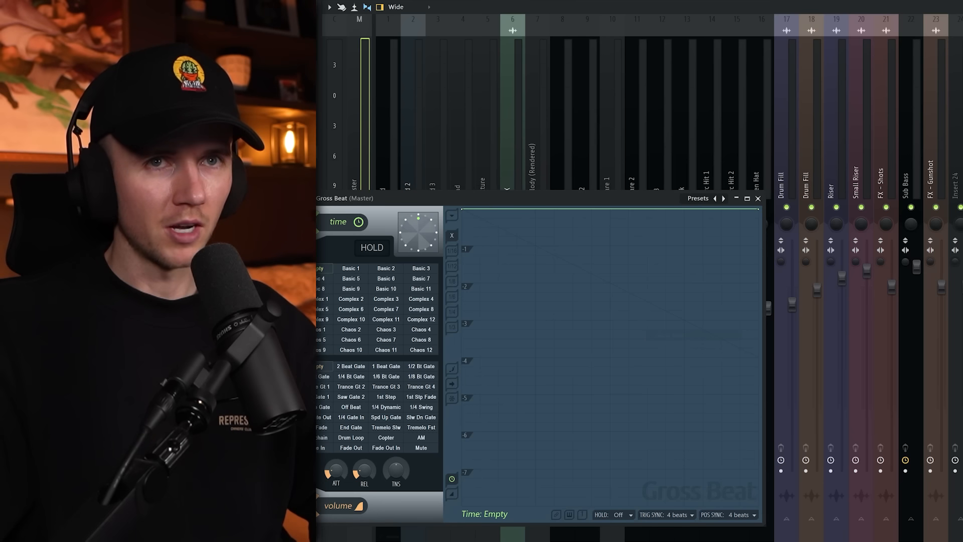
left_click_drag(563, 198, 584, 144)
left_click(720, 144)
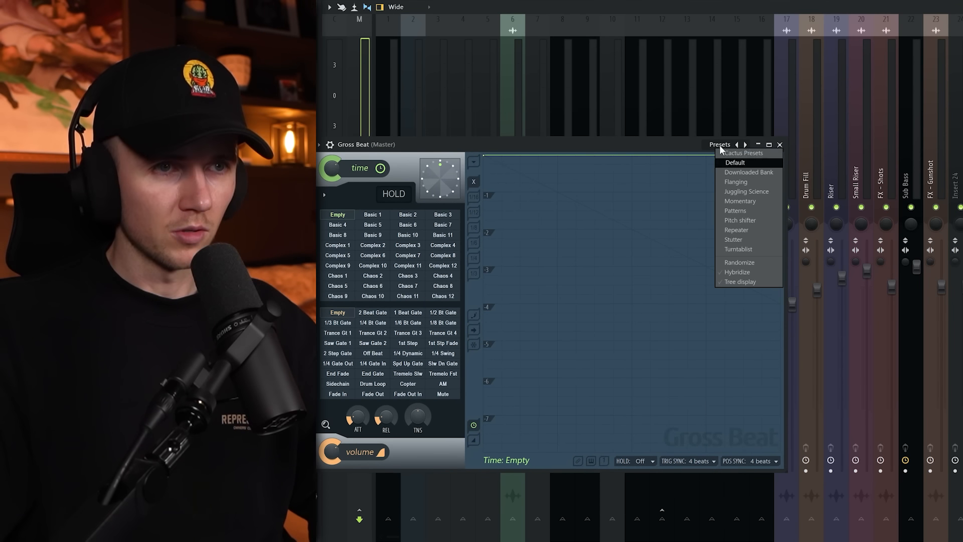
left_click(748, 229)
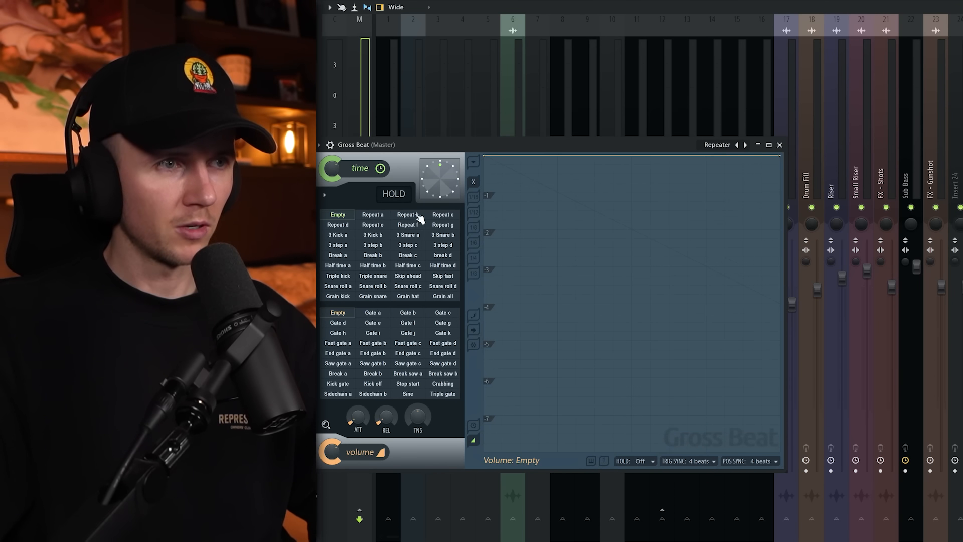
left_click(381, 217)
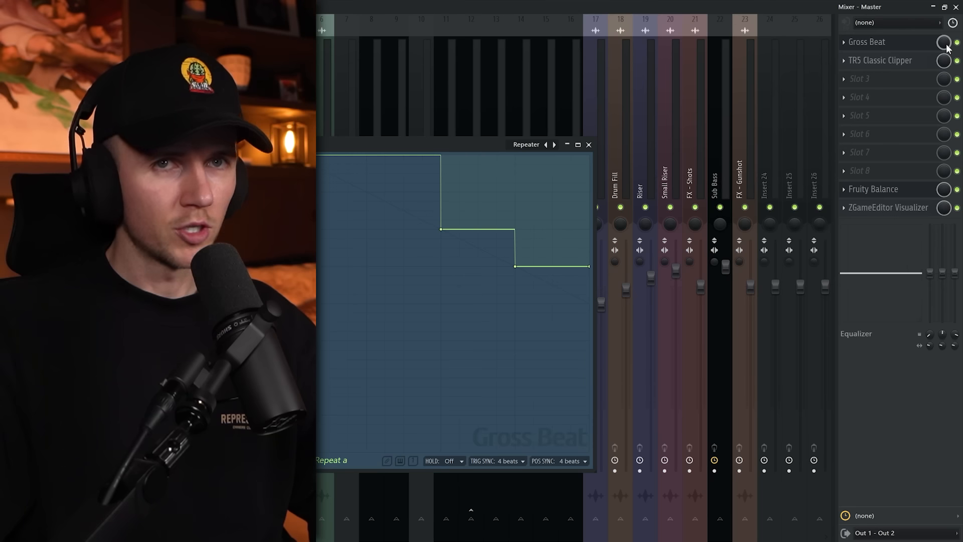
Step: Automate Gross Beat's mix level at zero except for a short full-level burst at about bar 25, and split the clip at the section starts
right_click(946, 44)
left_click(932, 116)
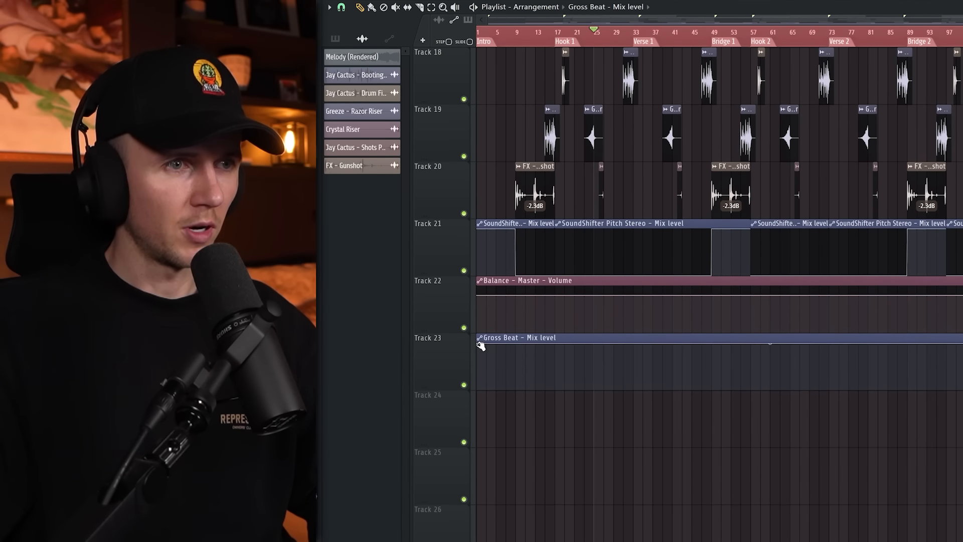
left_click_drag(477, 342, 477, 389)
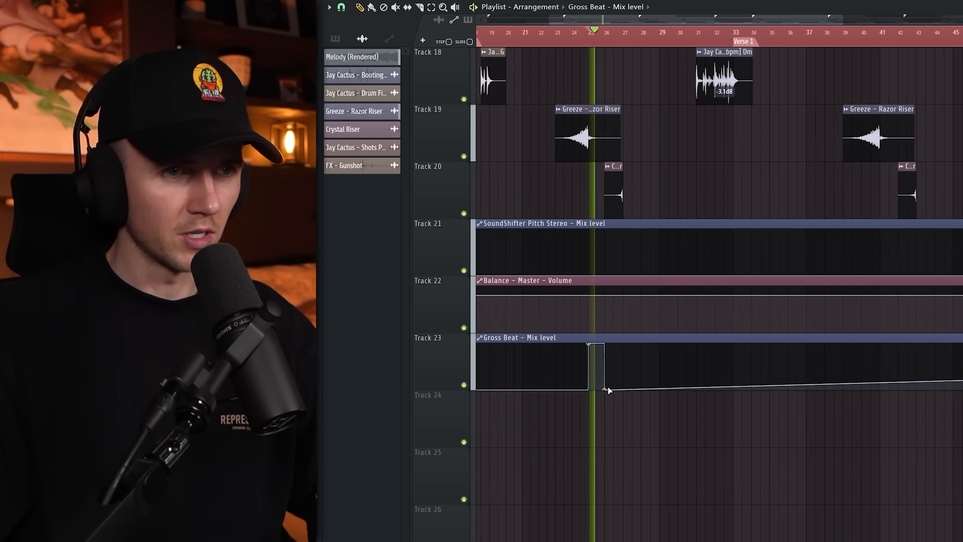
scroll(764, 400, "down", 3)
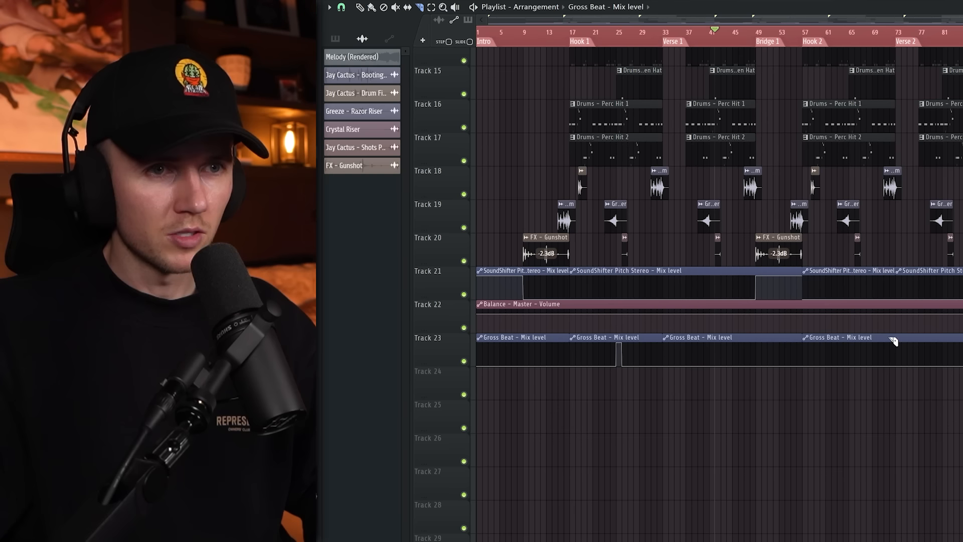
left_click(807, 345)
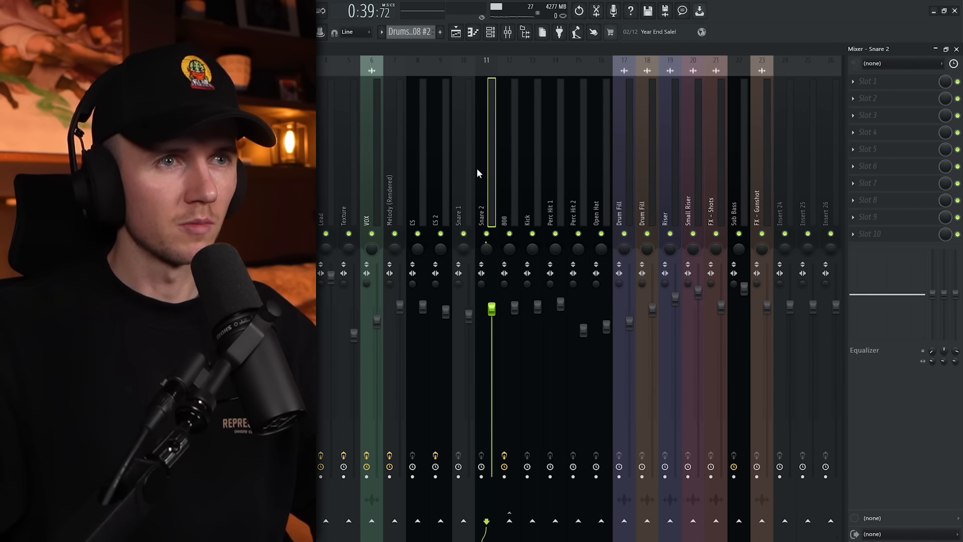
left_click(572, 157)
left_click(597, 159)
left_click(649, 166)
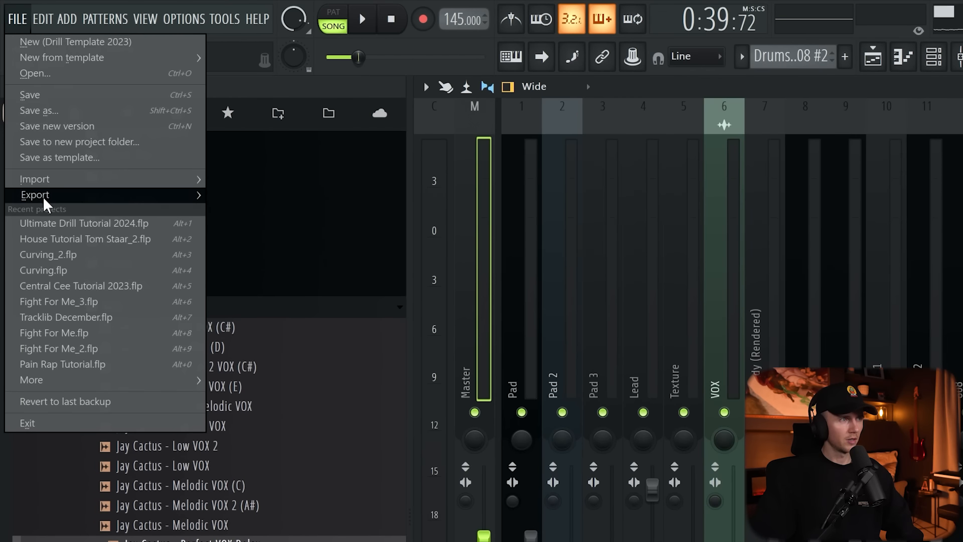
Step: Export the song as a wave file named Jay Cactus - Example [145bpm] Bm in the Example stems folder
mouse_move(45, 201)
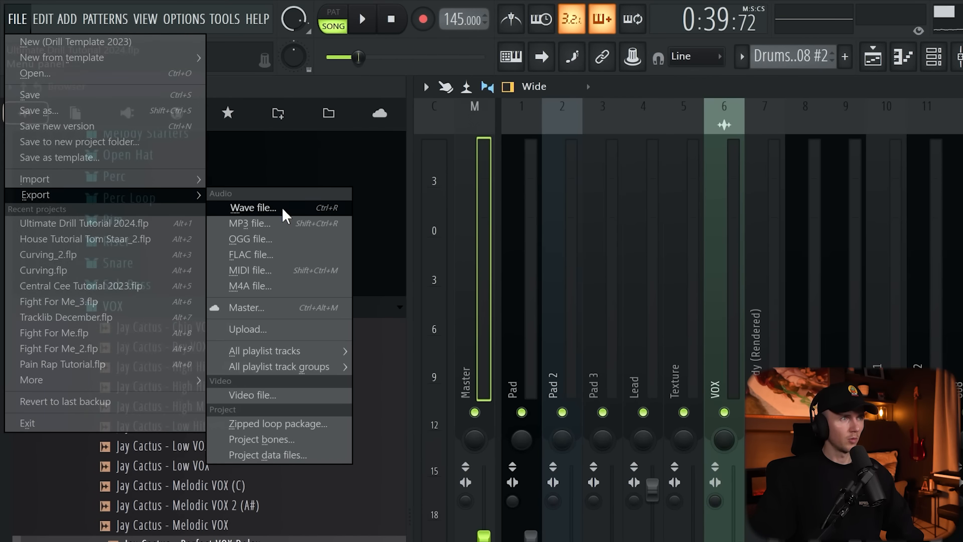
left_click(283, 210)
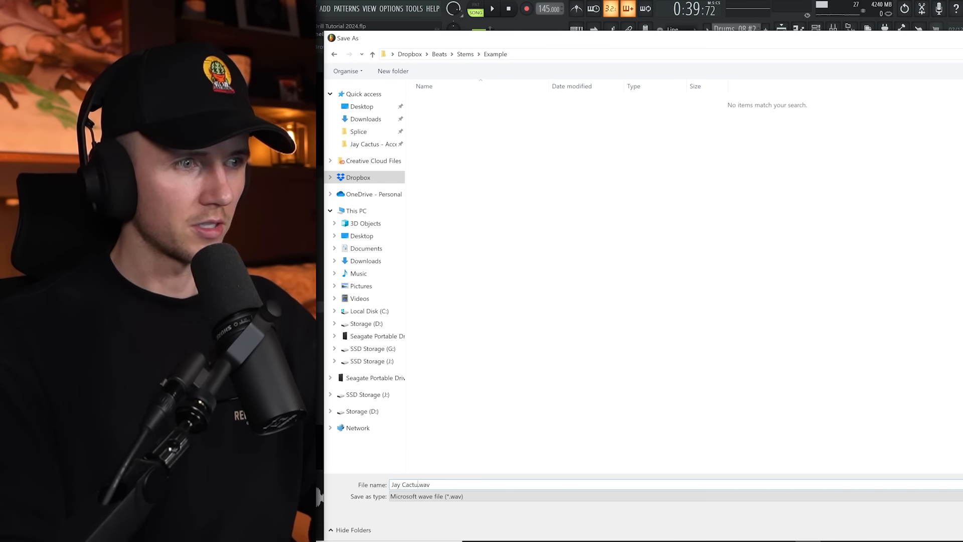
type("s - Example [145bpm] Bm")
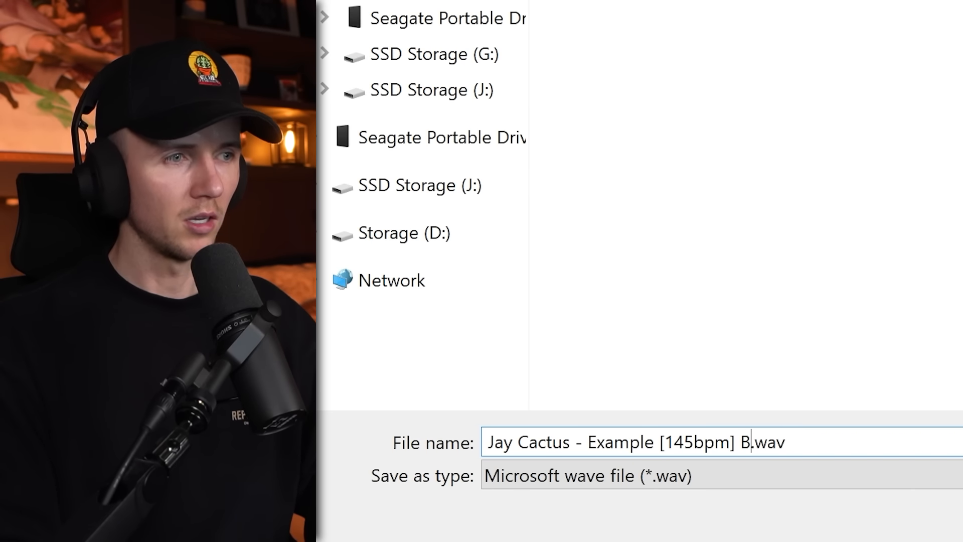
key("Return")
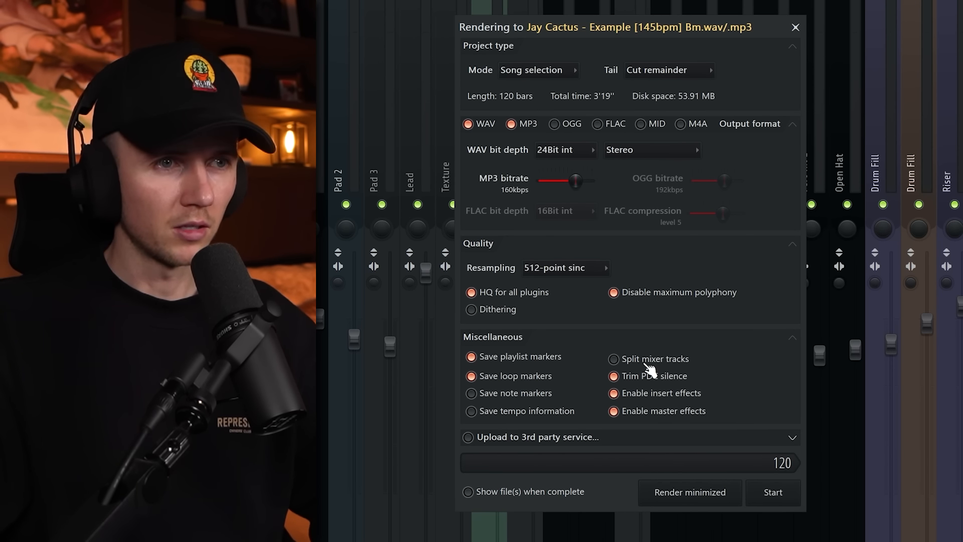
Step: Render WAV and MP3 with split mixer tracks, 24Bit int stereo WAV depth and 512-point sinc resampling
left_click(579, 150)
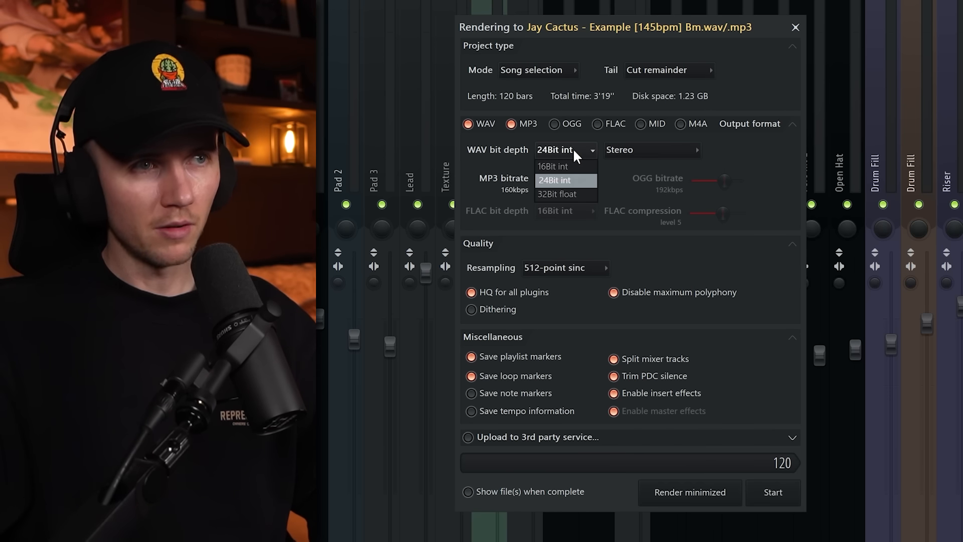
left_click(581, 157)
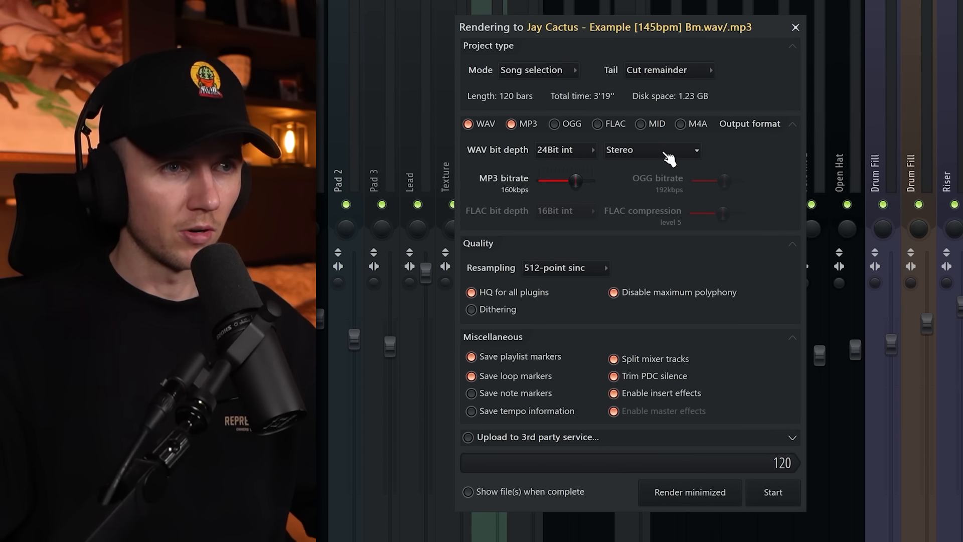
left_click(565, 268)
left_click(729, 257)
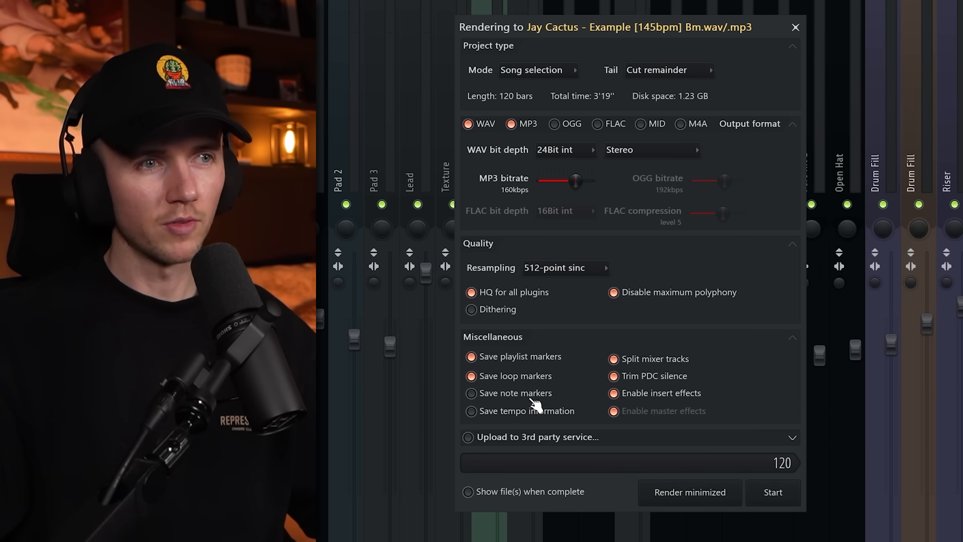
left_click(773, 492)
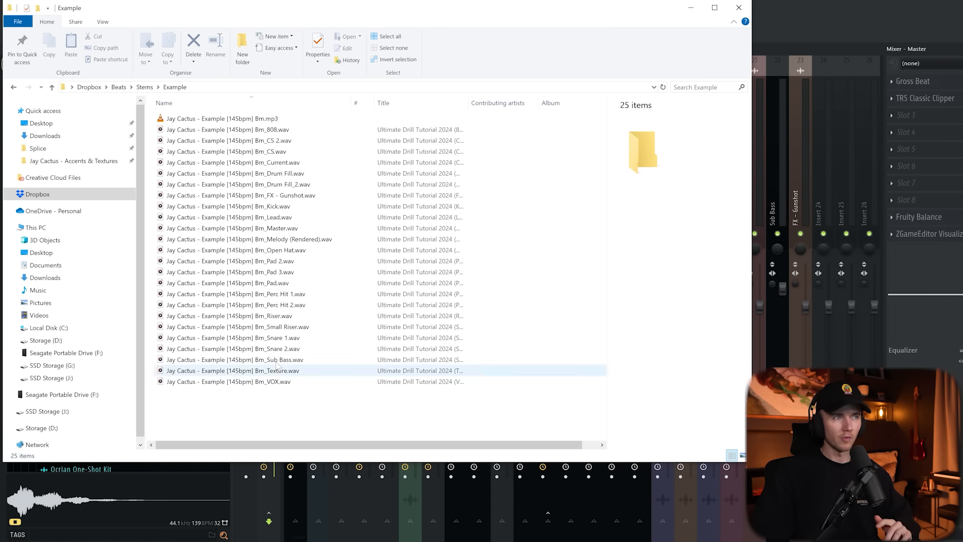
Step: Delete the exported Bm_Current.wav stem from the Example folder
left_click(259, 162)
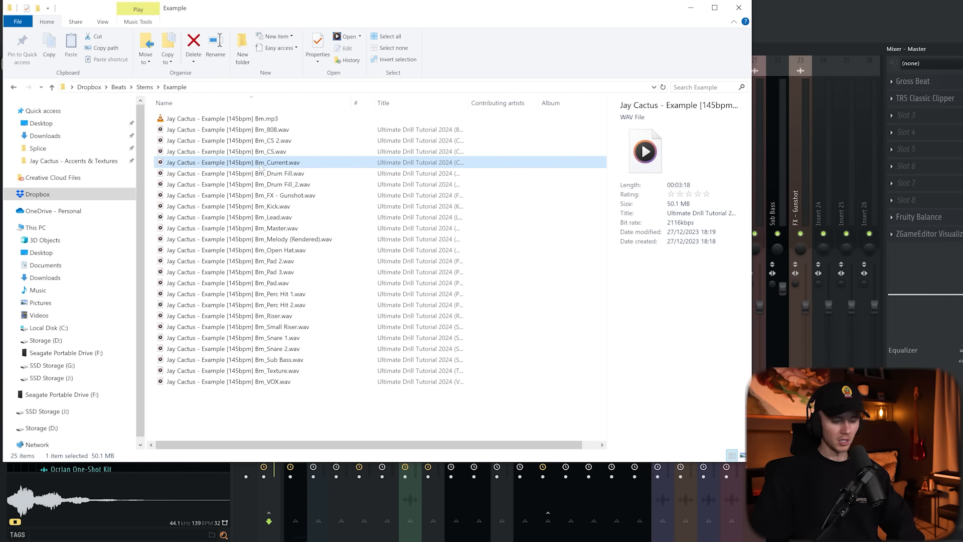
key("Delete")
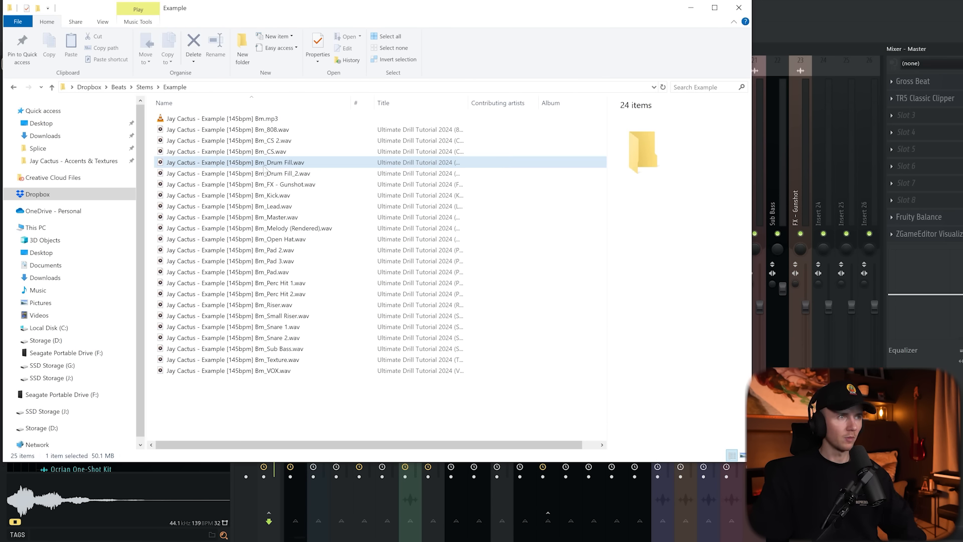
Step: Check the exported Master WAV, MP3 and stem files, and open the Example folder's context options in the Stems folder
left_click(285, 217)
left_click(260, 120)
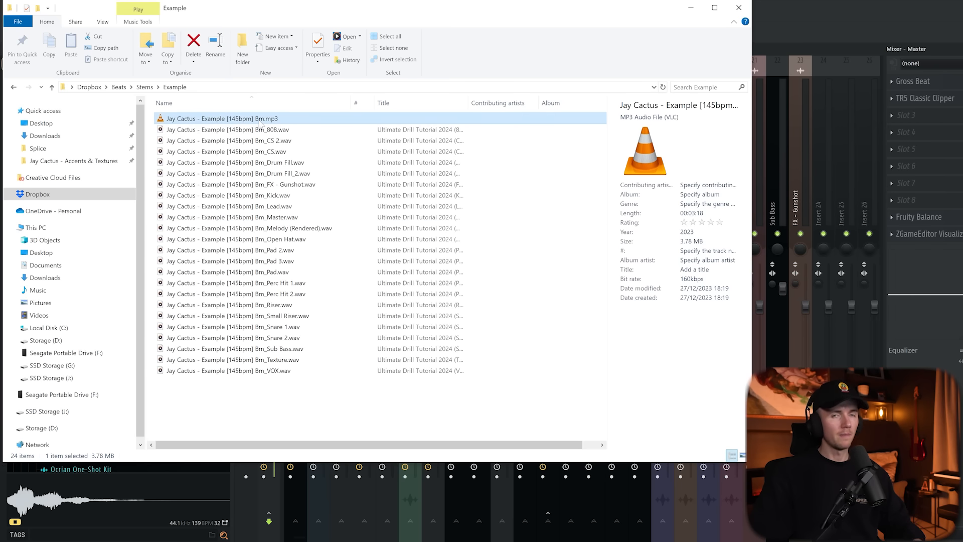
left_click_drag(333, 407, 186, 115)
left_click(151, 113)
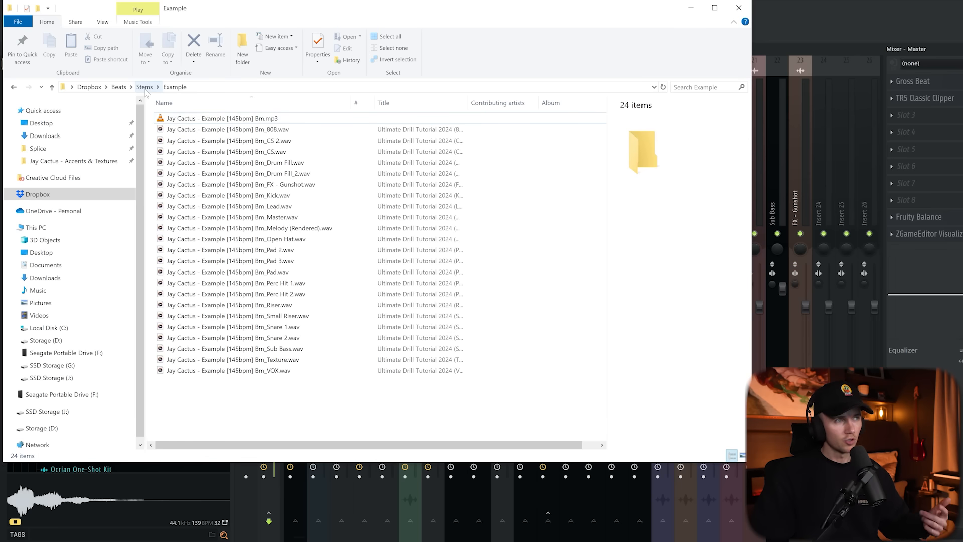
left_click(145, 88)
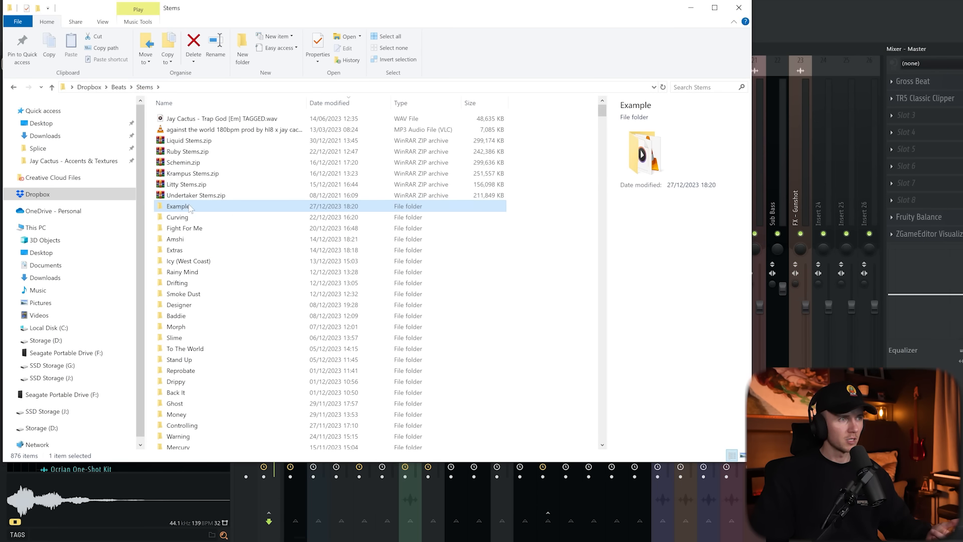
right_click(191, 207)
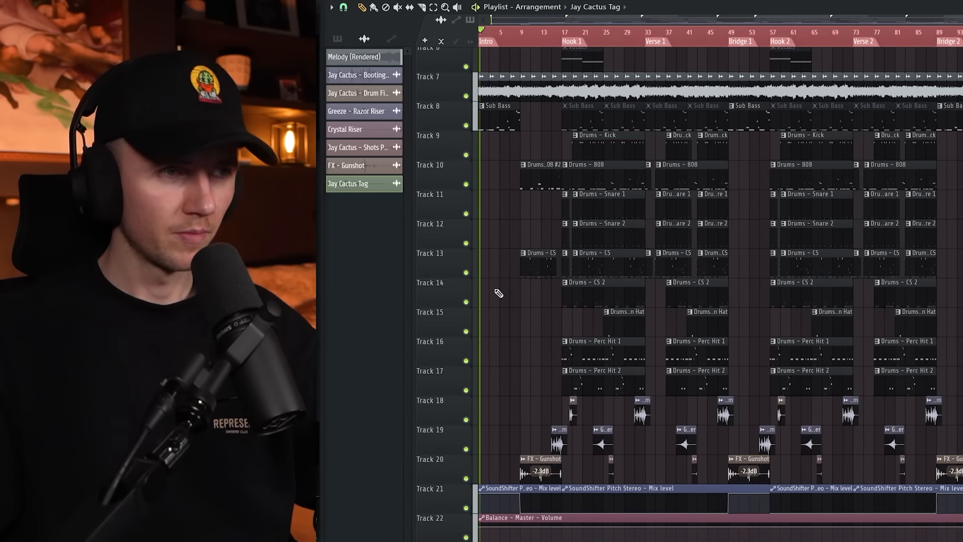
Step: Play through the finished arrangement from the intro through Hook 1 and Verse 1
scroll(500, 297, "down", 1)
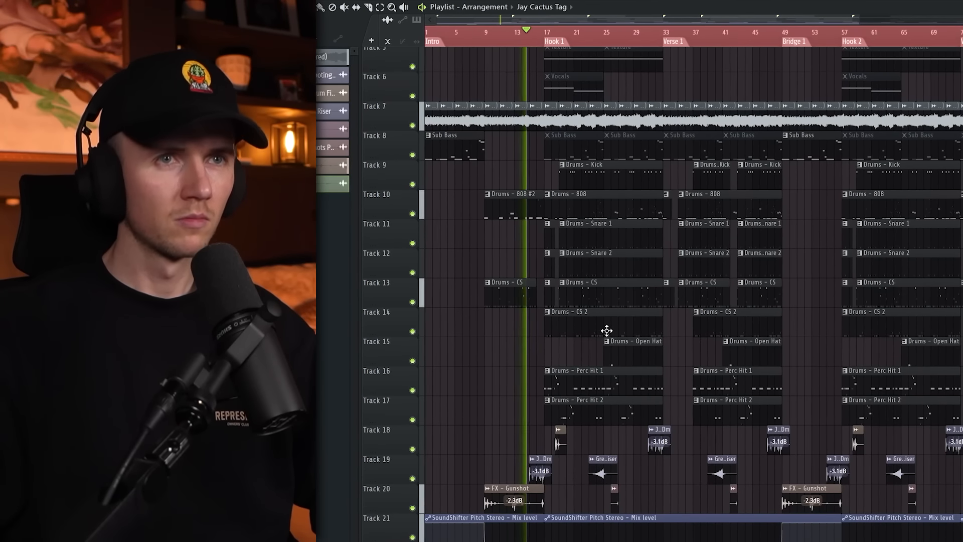
scroll(606, 331, "down", 1)
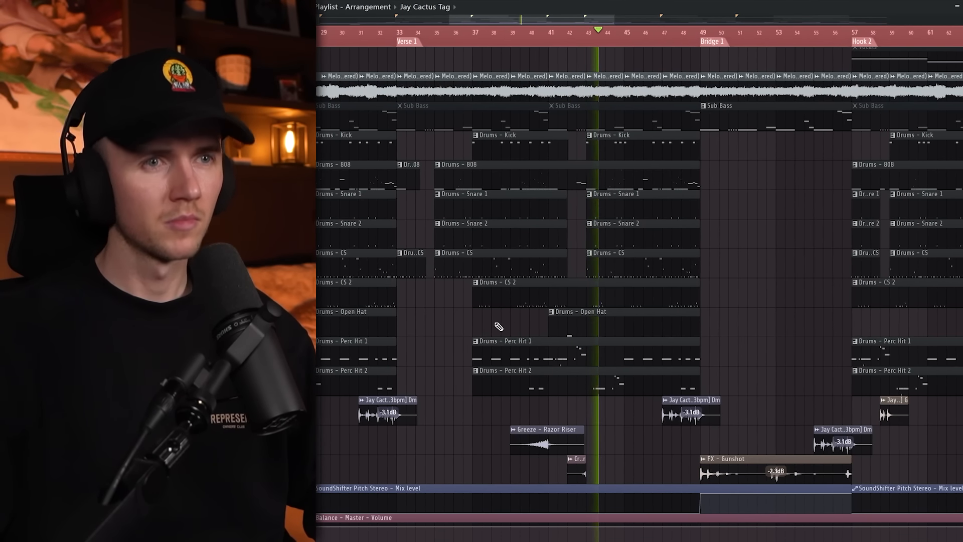
scroll(499, 327, "down", 4)
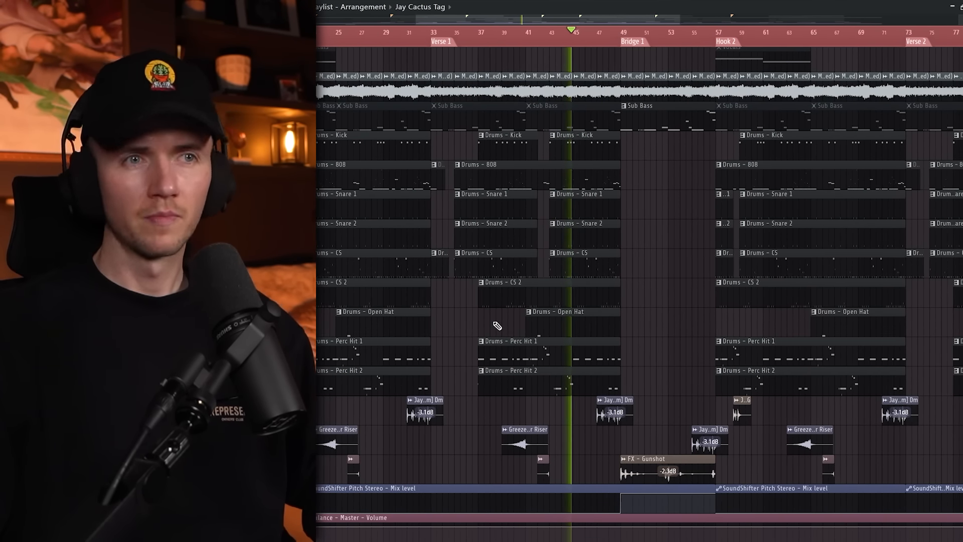